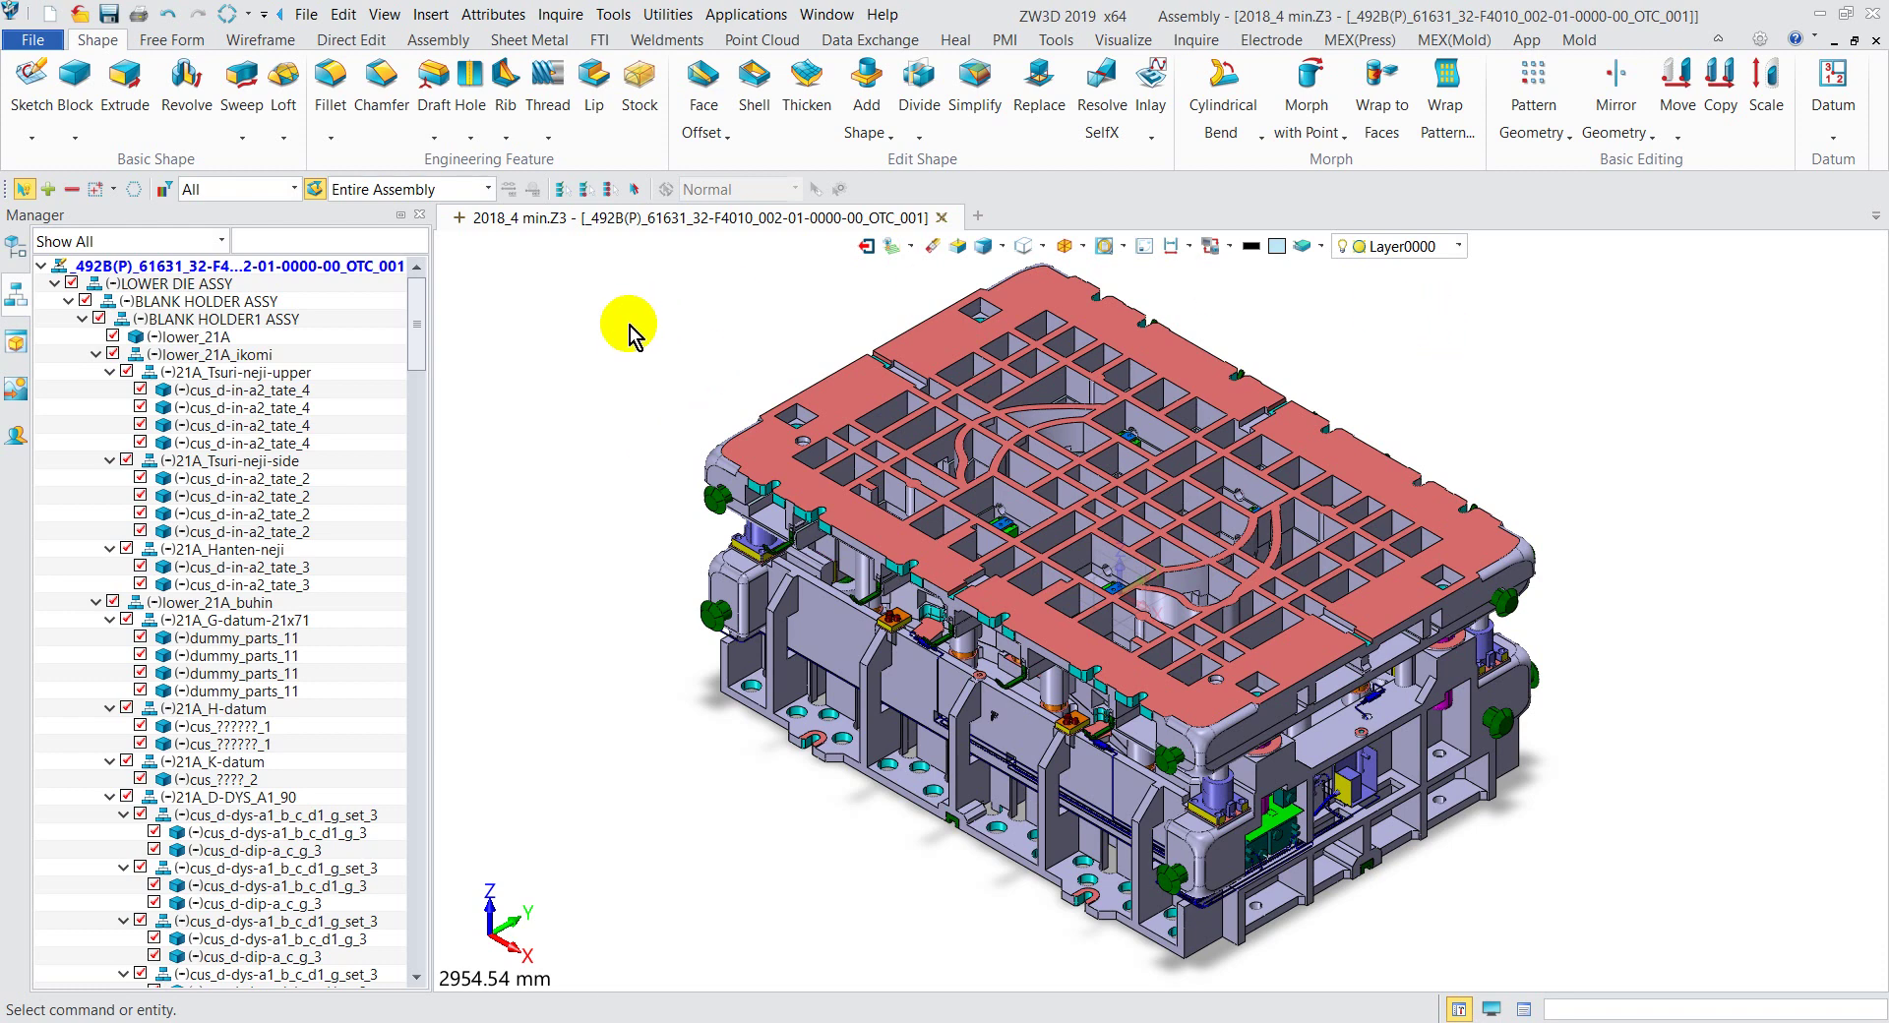
# Step: Leave the die assembly and return to the 2018_4 min file's object list
pyautogui.moveTo(417, 329)
pyautogui.mouseDown()
pyautogui.moveTo(451, 725)
pyautogui.moveTo(434, 932)
pyautogui.moveTo(412, 285)
pyautogui.mouseUp()
pyautogui.click(198, 287)
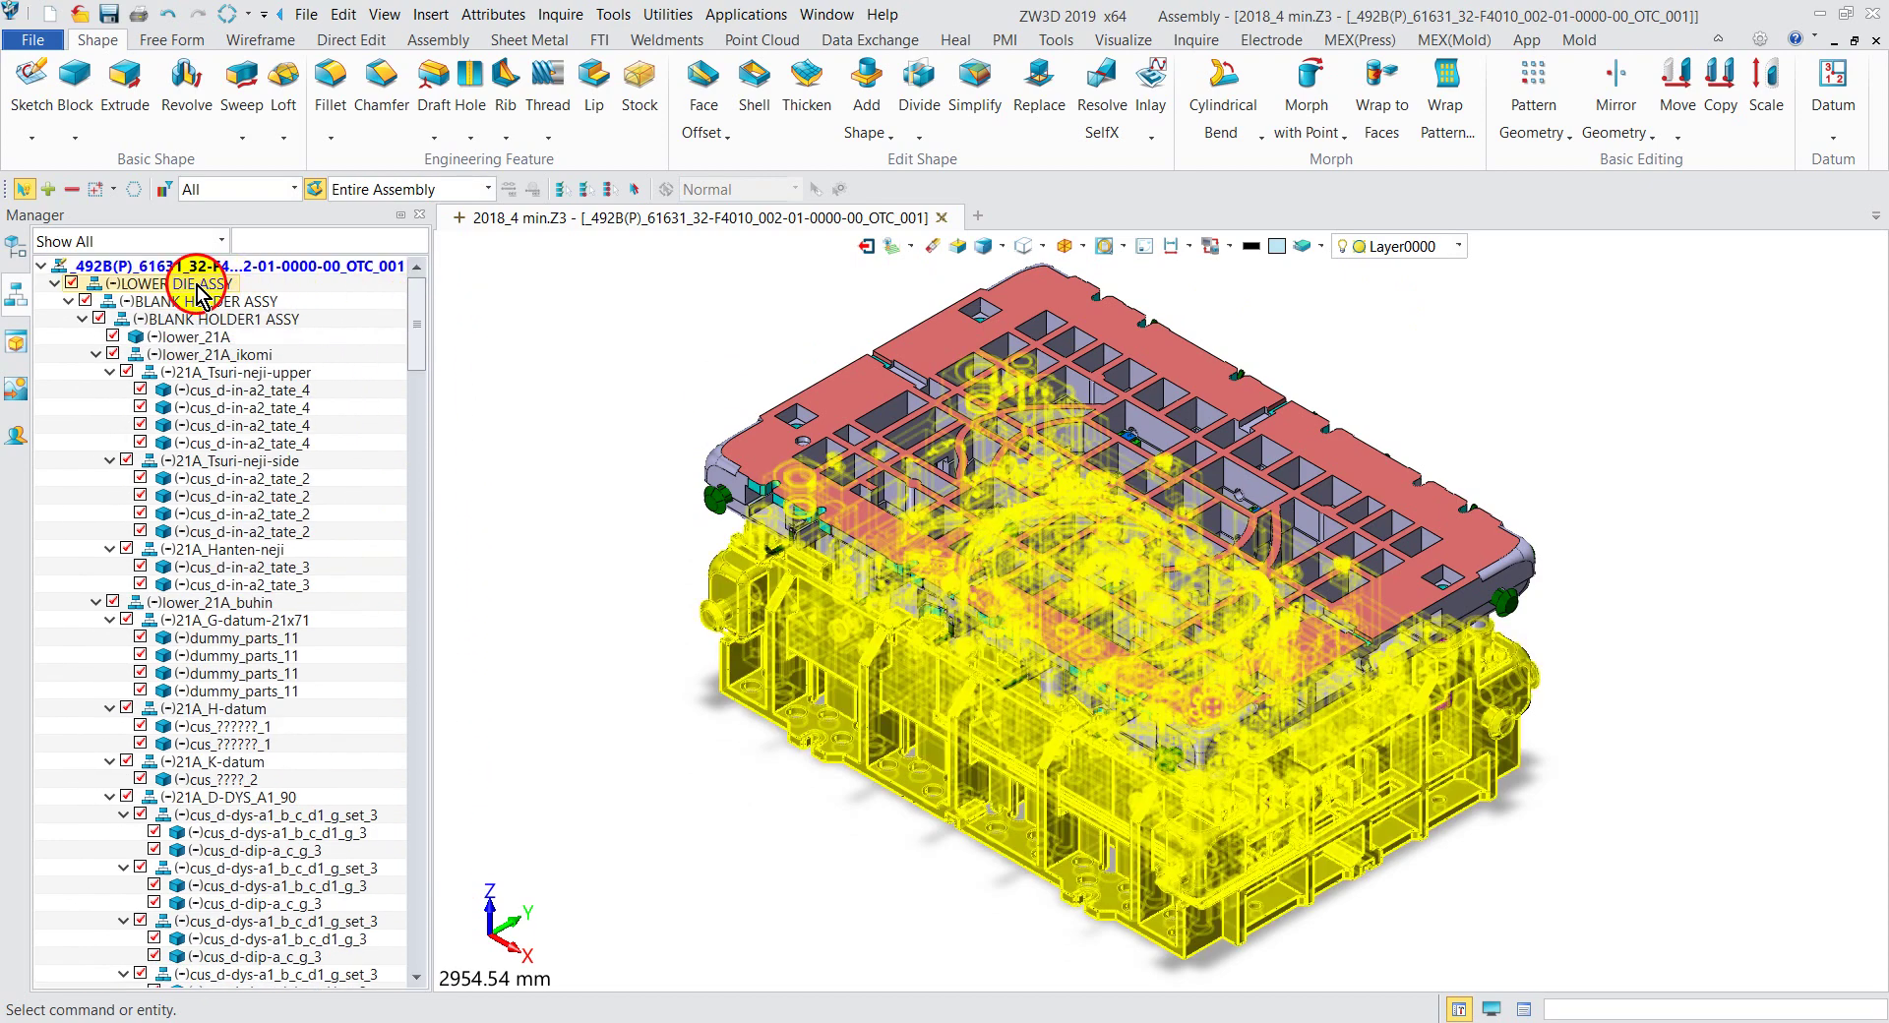
pyautogui.click(551, 315)
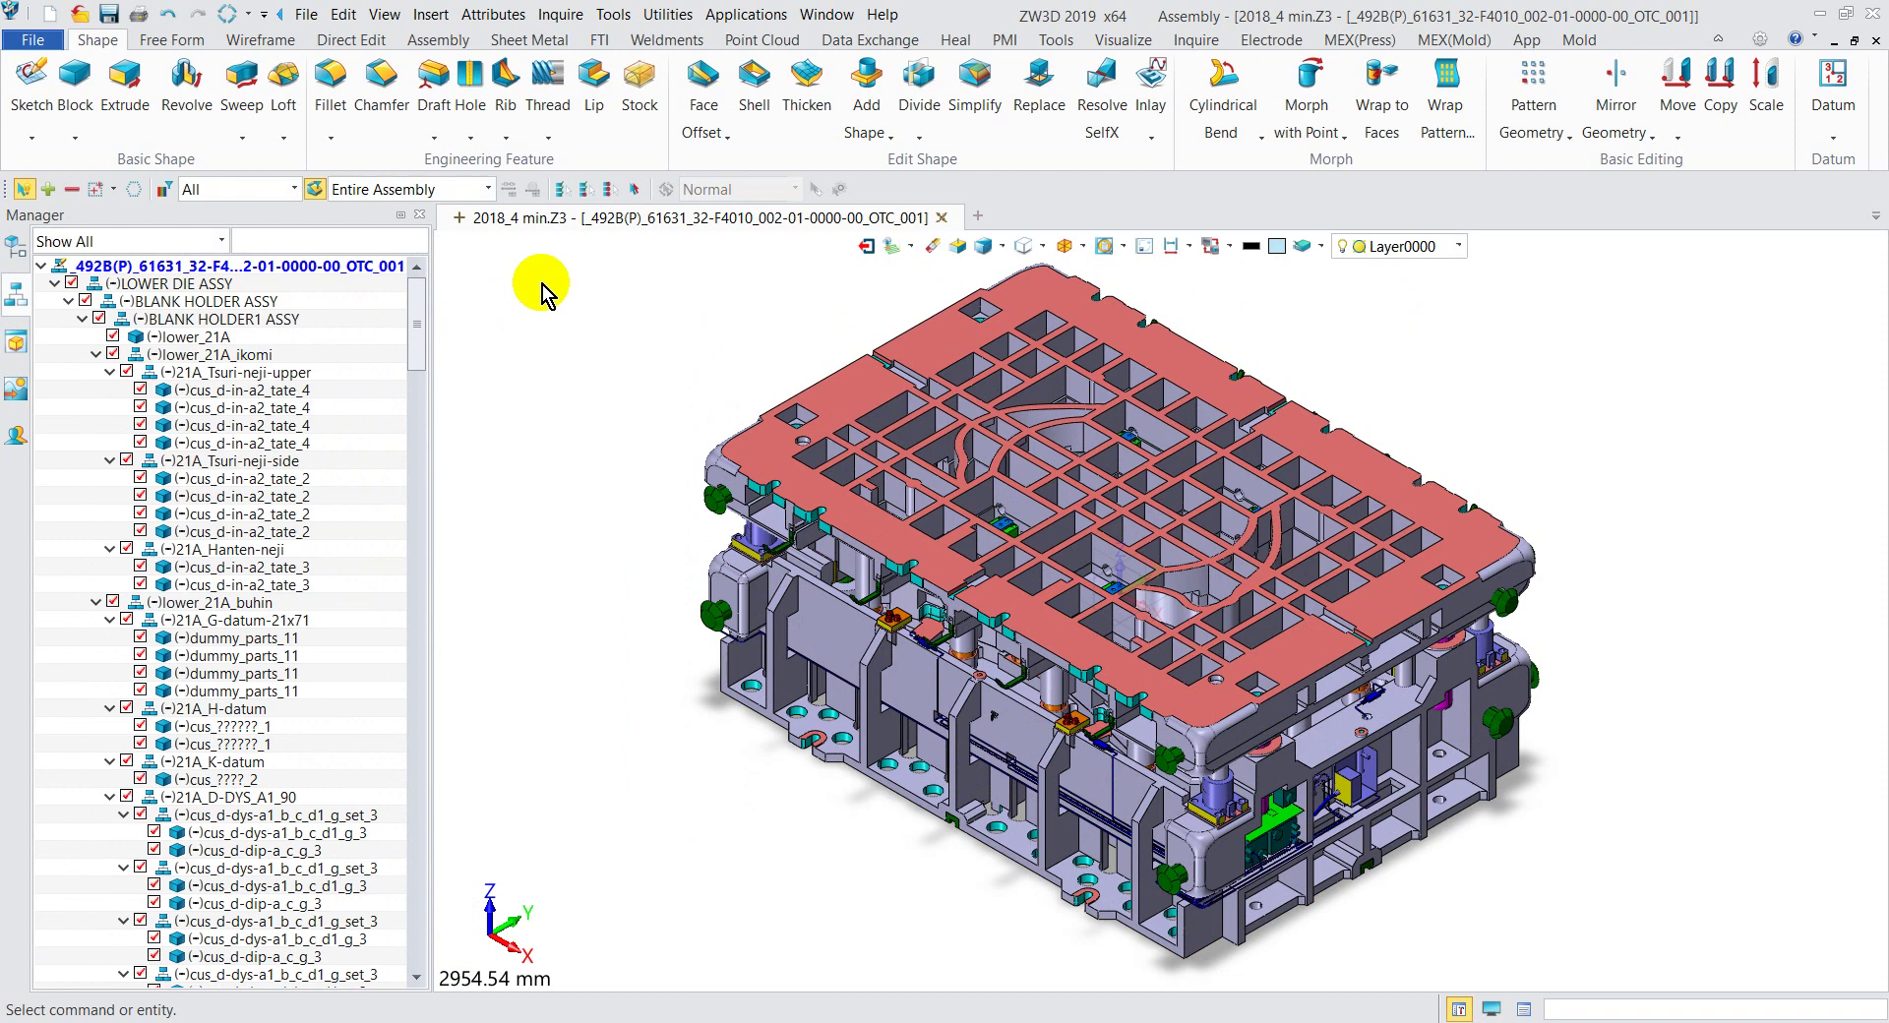
pyautogui.click(865, 246)
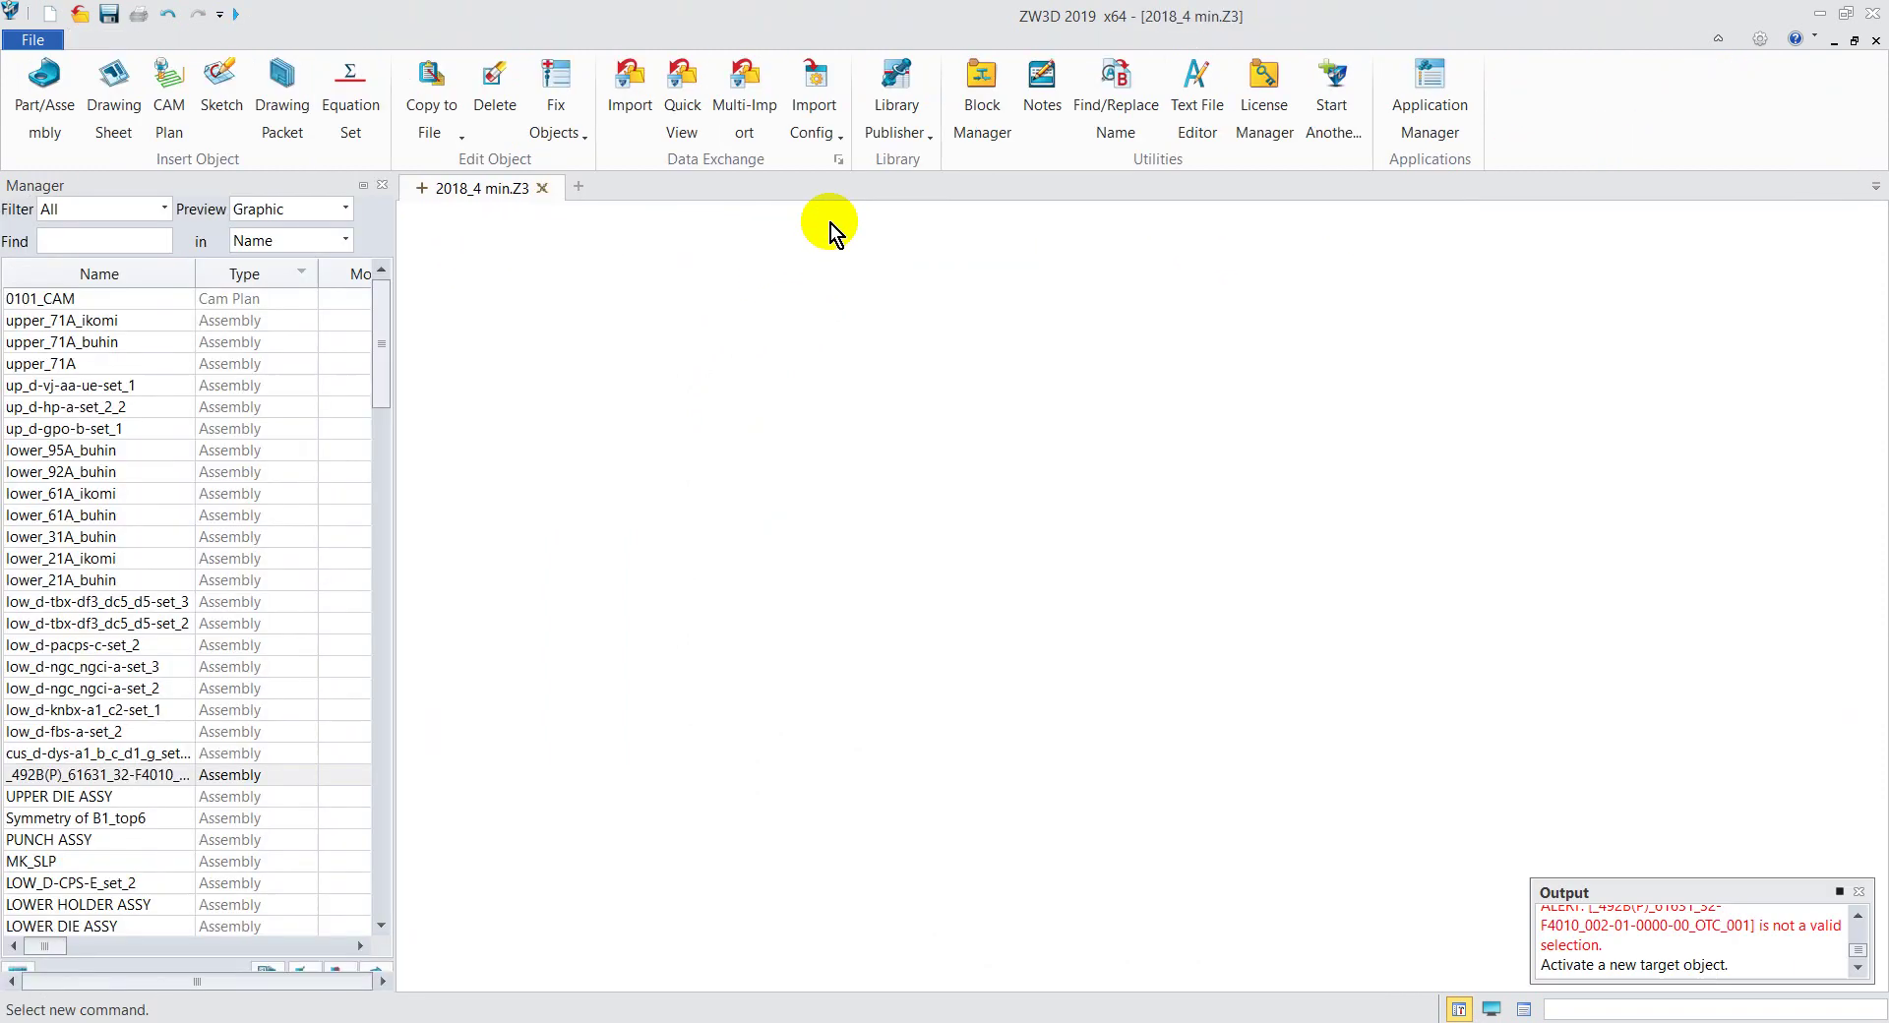
# Step: Open Export for low_d-fbs-a-set_2, check the IGES file type, then cancel the export
pyautogui.click(99, 732)
pyautogui.rightClick(98, 732)
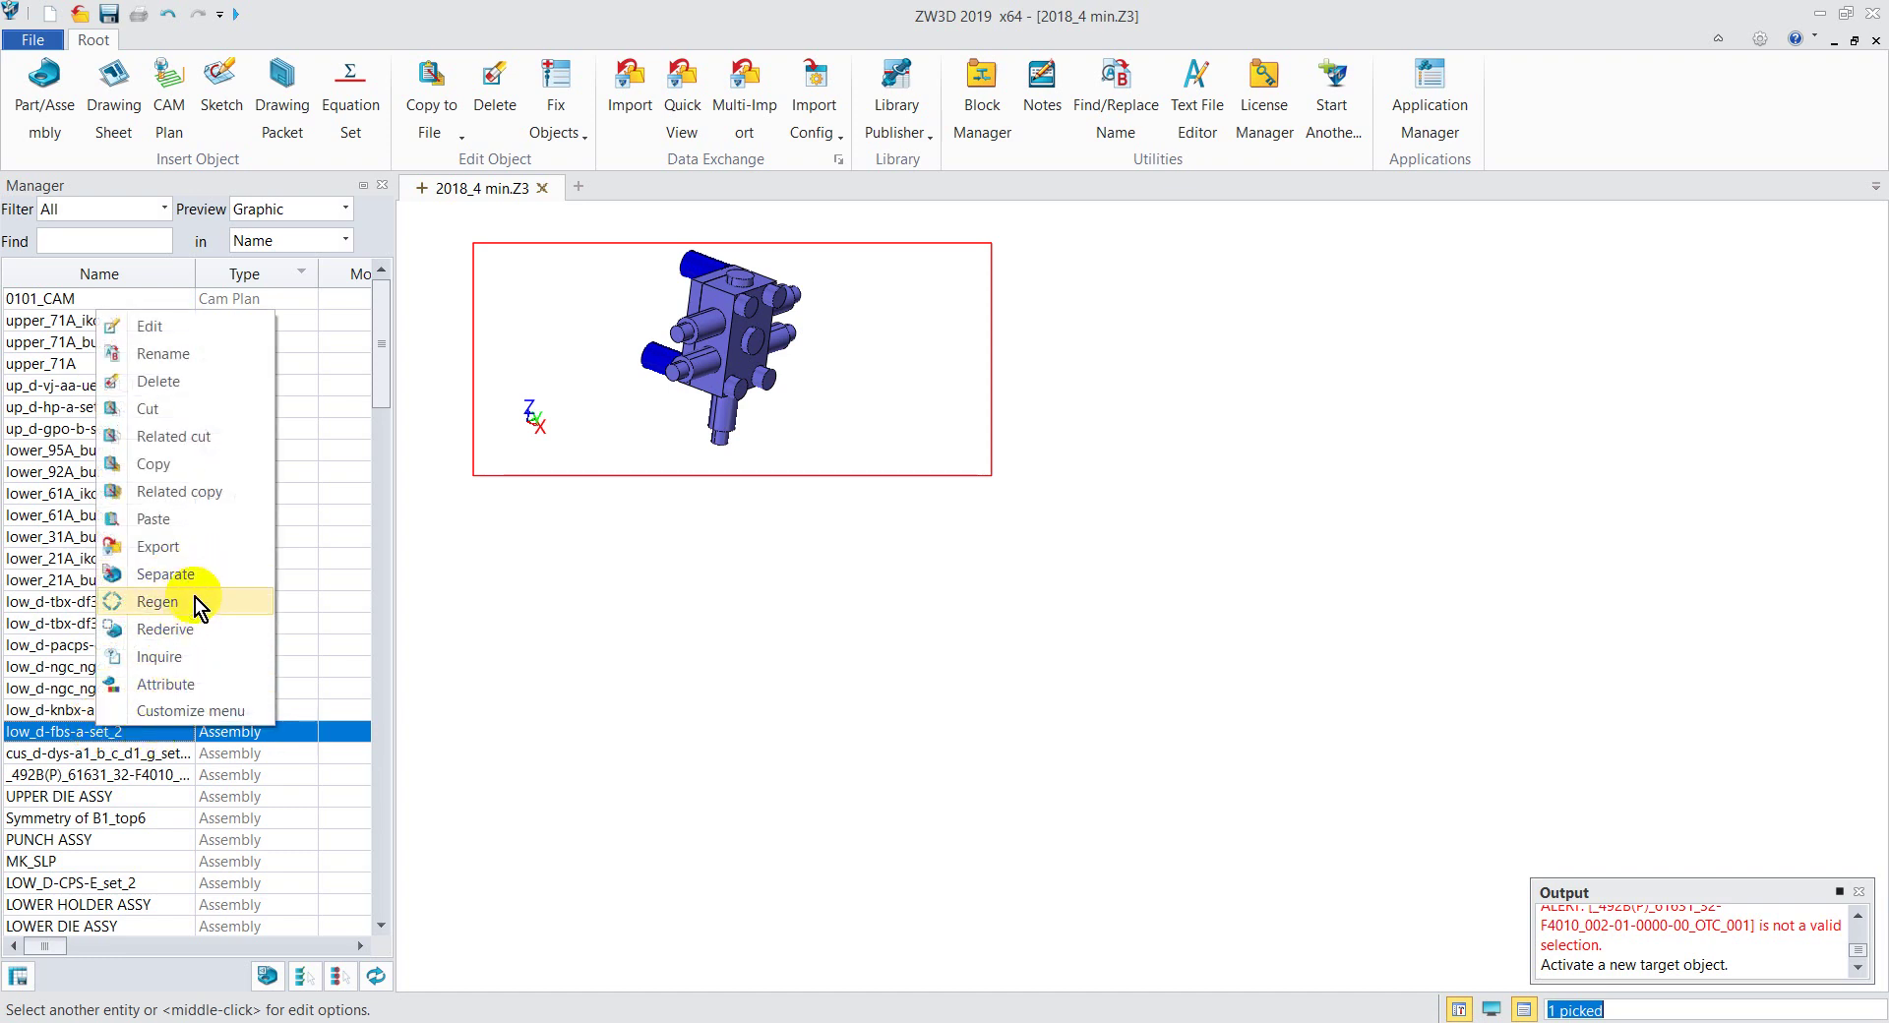
pyautogui.click(185, 546)
pyautogui.click(790, 827)
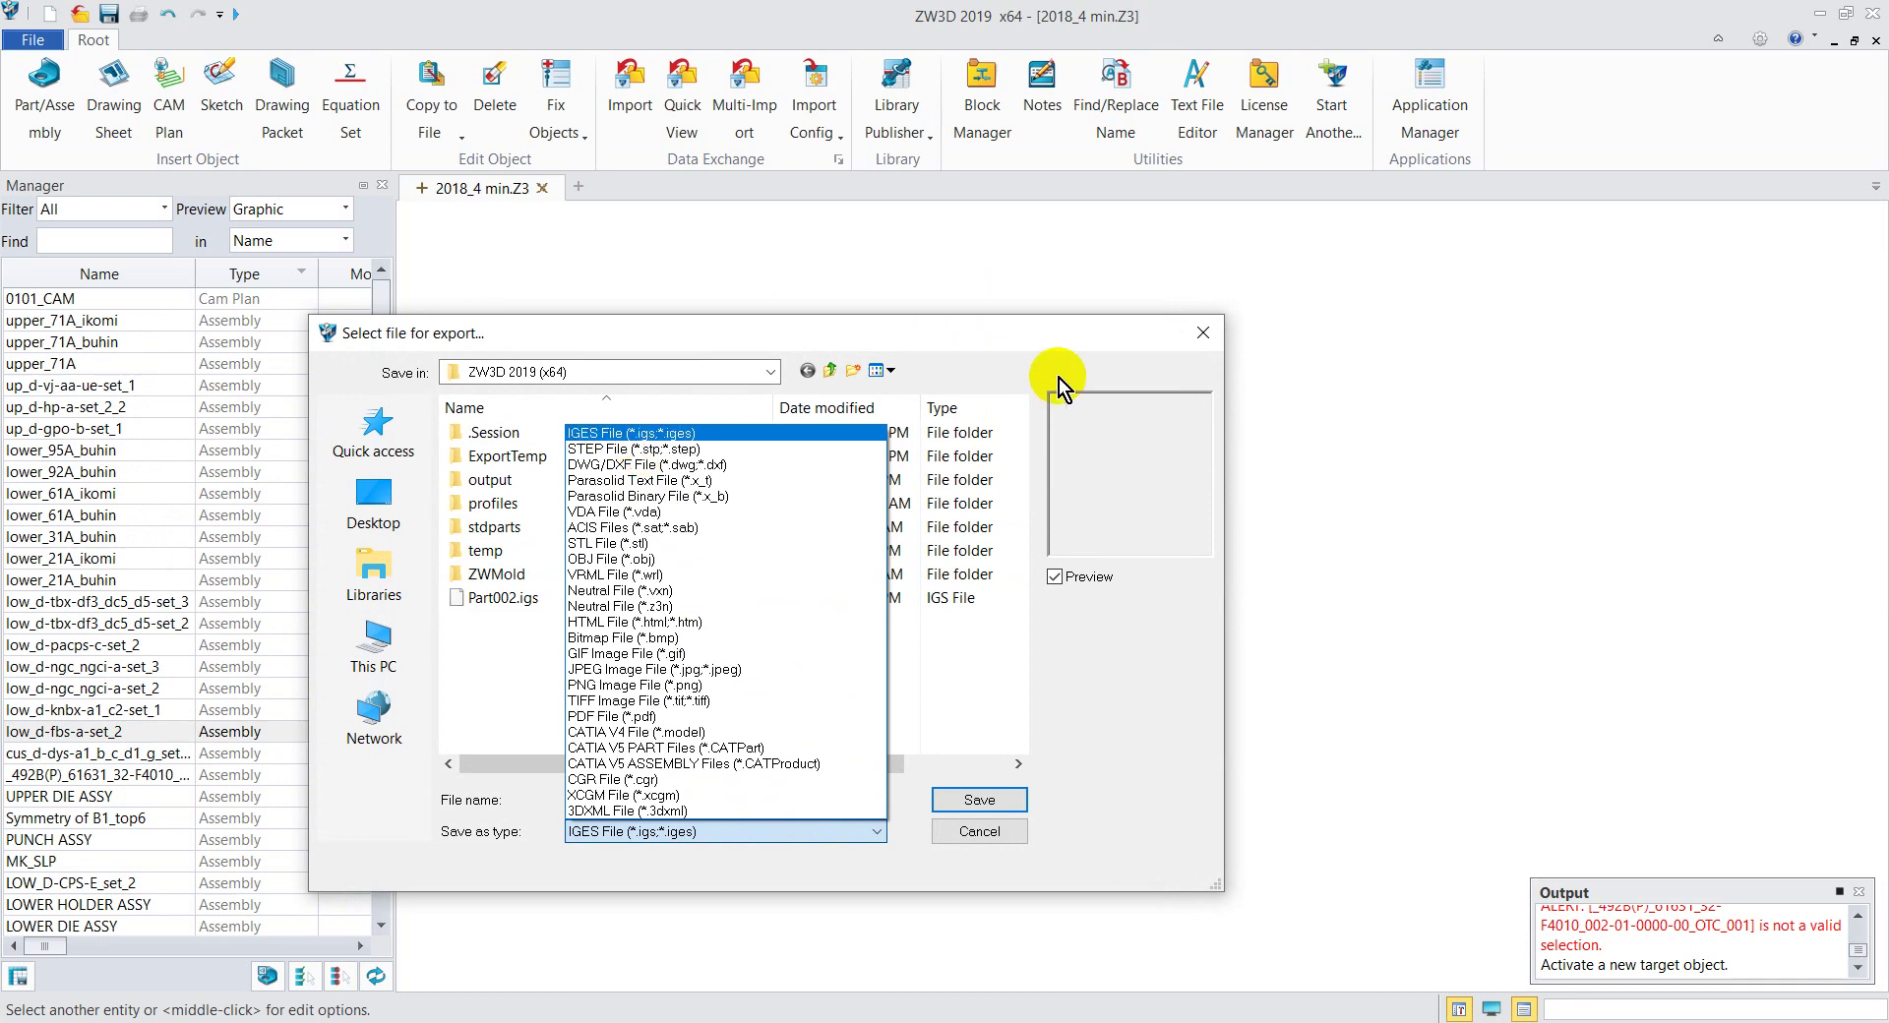
pyautogui.click(1025, 332)
pyautogui.click(1201, 334)
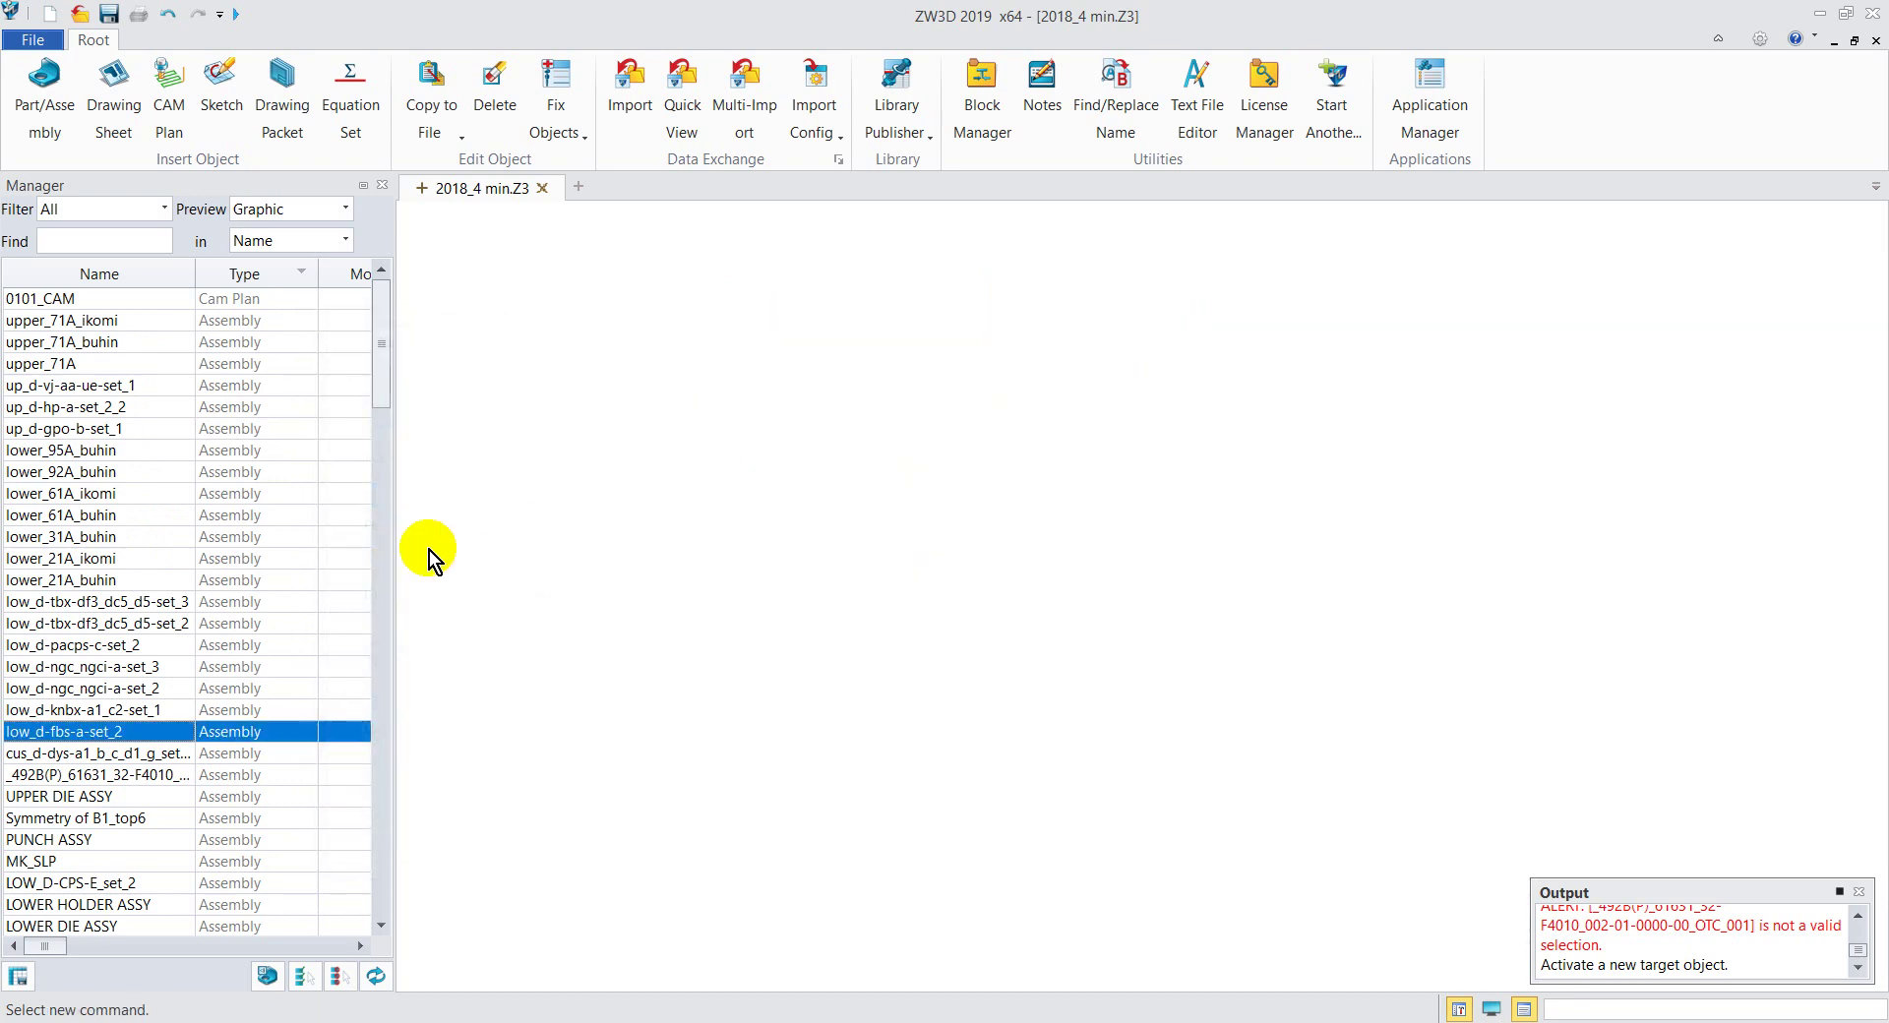
# Step: Reopen the full die assembly and select 21A_Tsuri-neji-upper plus two cus_d-in-a2_tate_4 parts
pyautogui.doubleClick(49, 775)
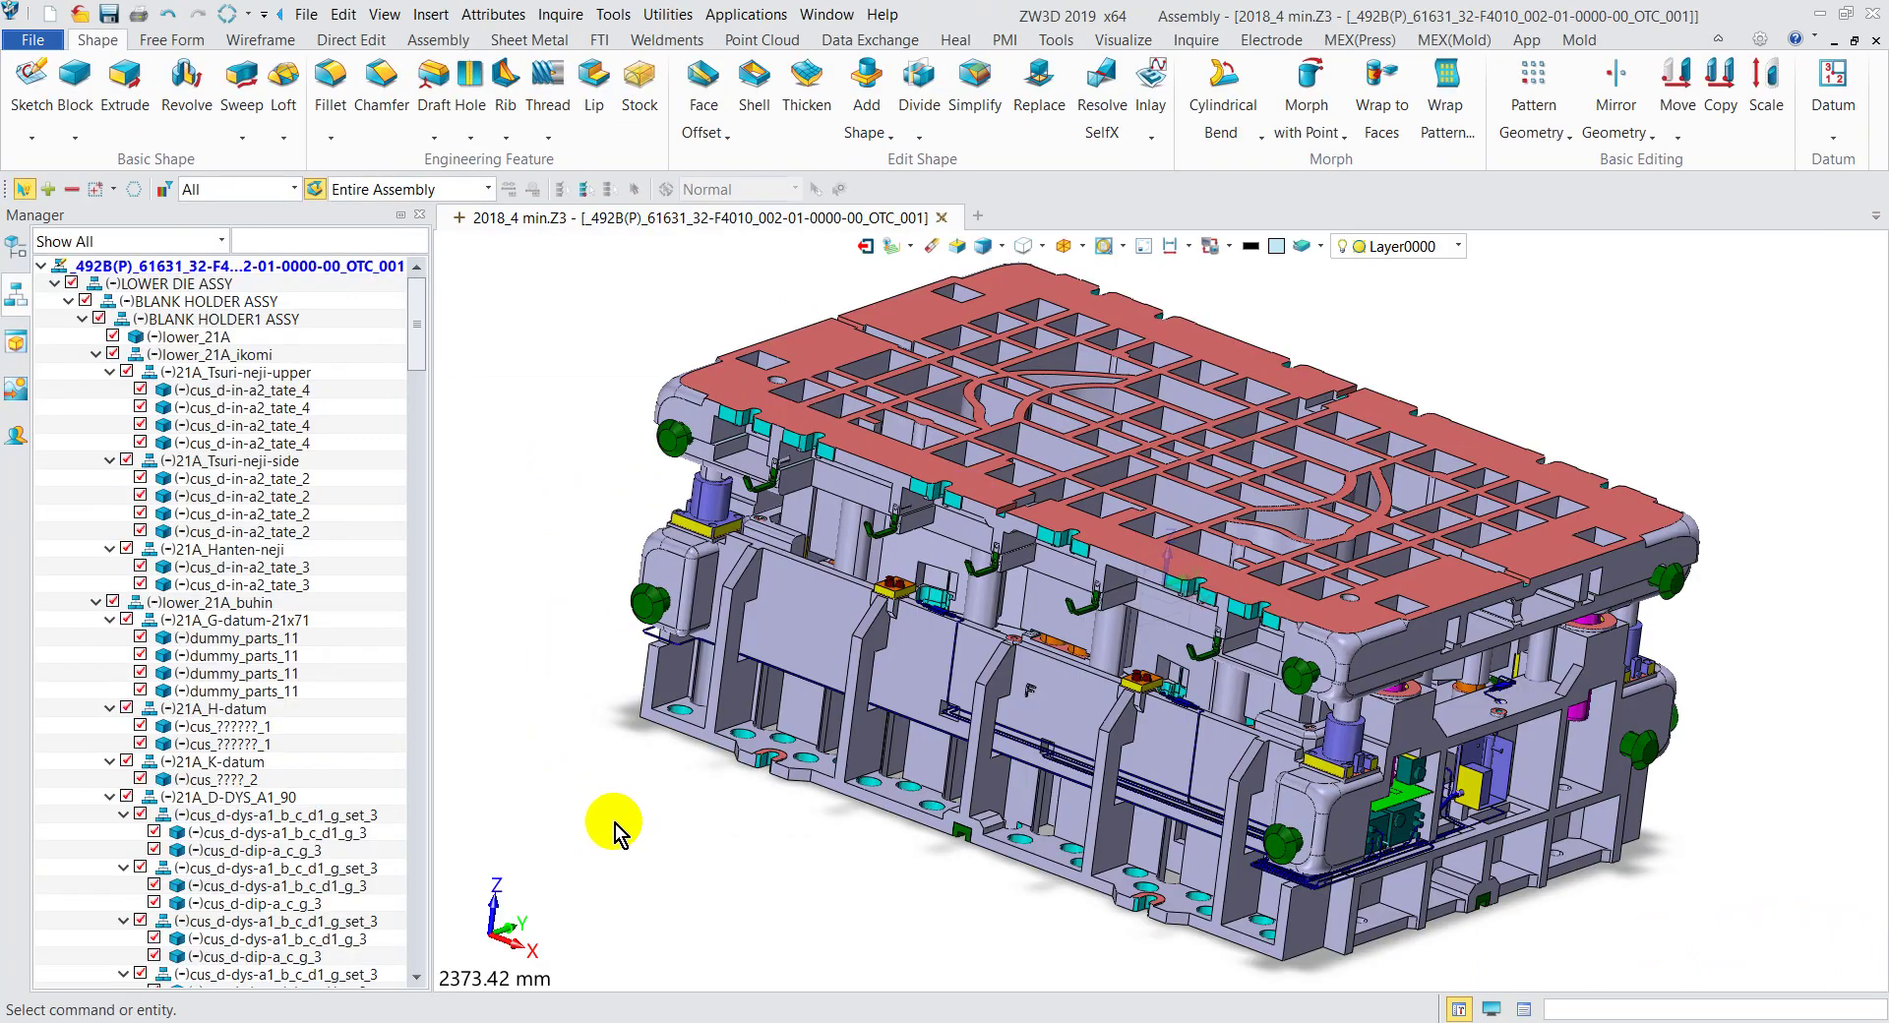
pyautogui.moveTo(662, 750)
pyautogui.mouseDown(button='right')
pyautogui.moveTo(814, 489)
pyautogui.moveTo(575, 448)
pyautogui.mouseUp(button='right')
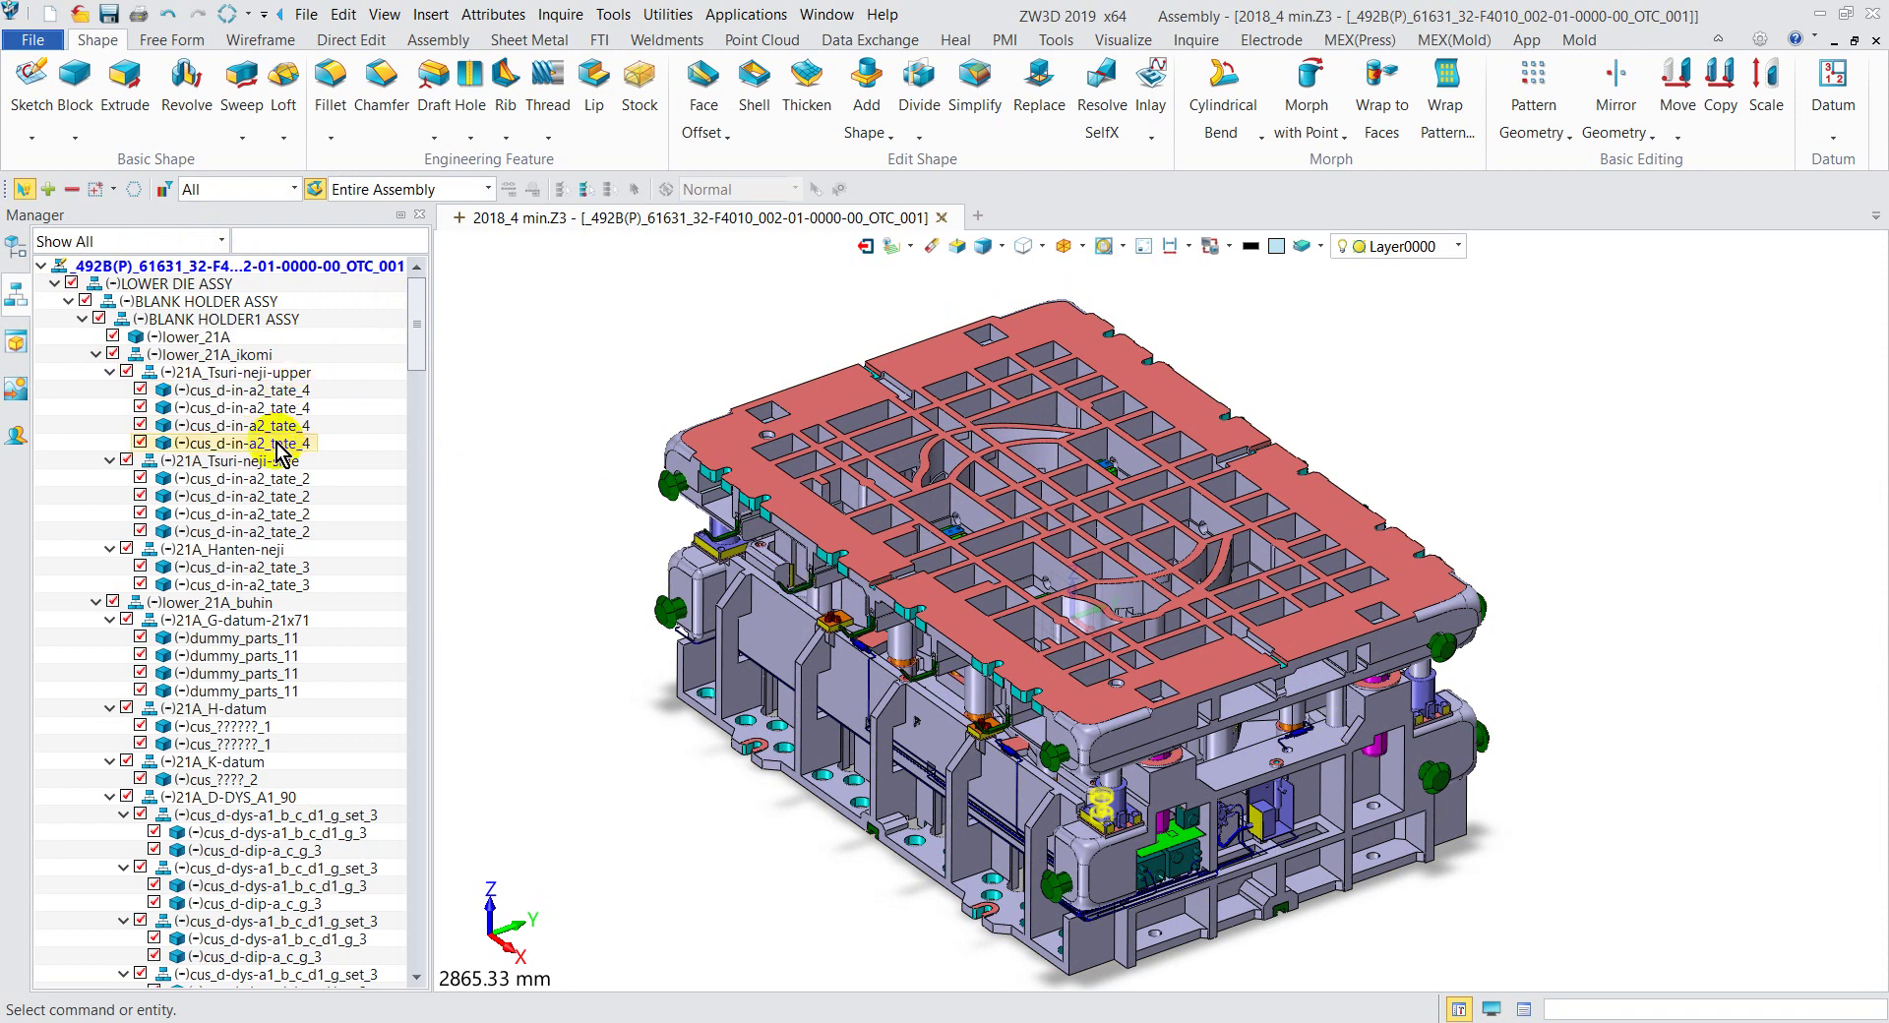
pyautogui.click(224, 375)
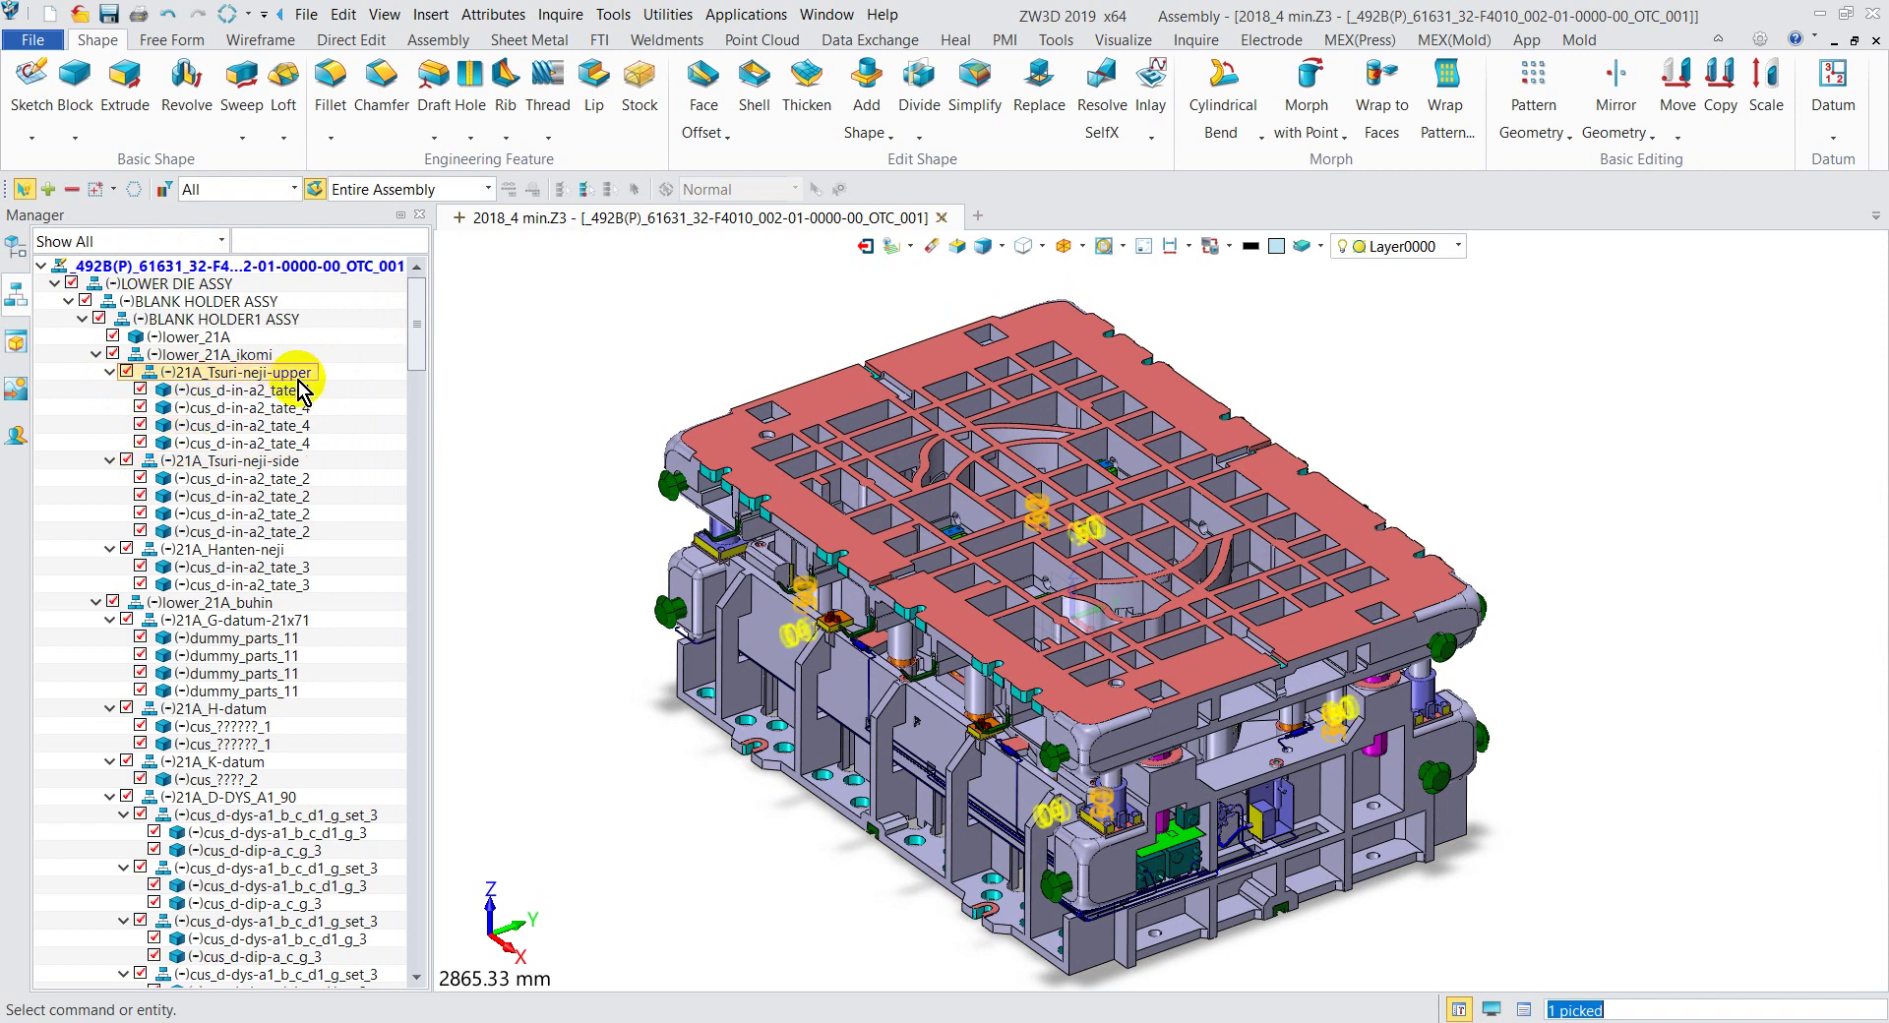
pyautogui.click(236, 391)
pyautogui.click(246, 409)
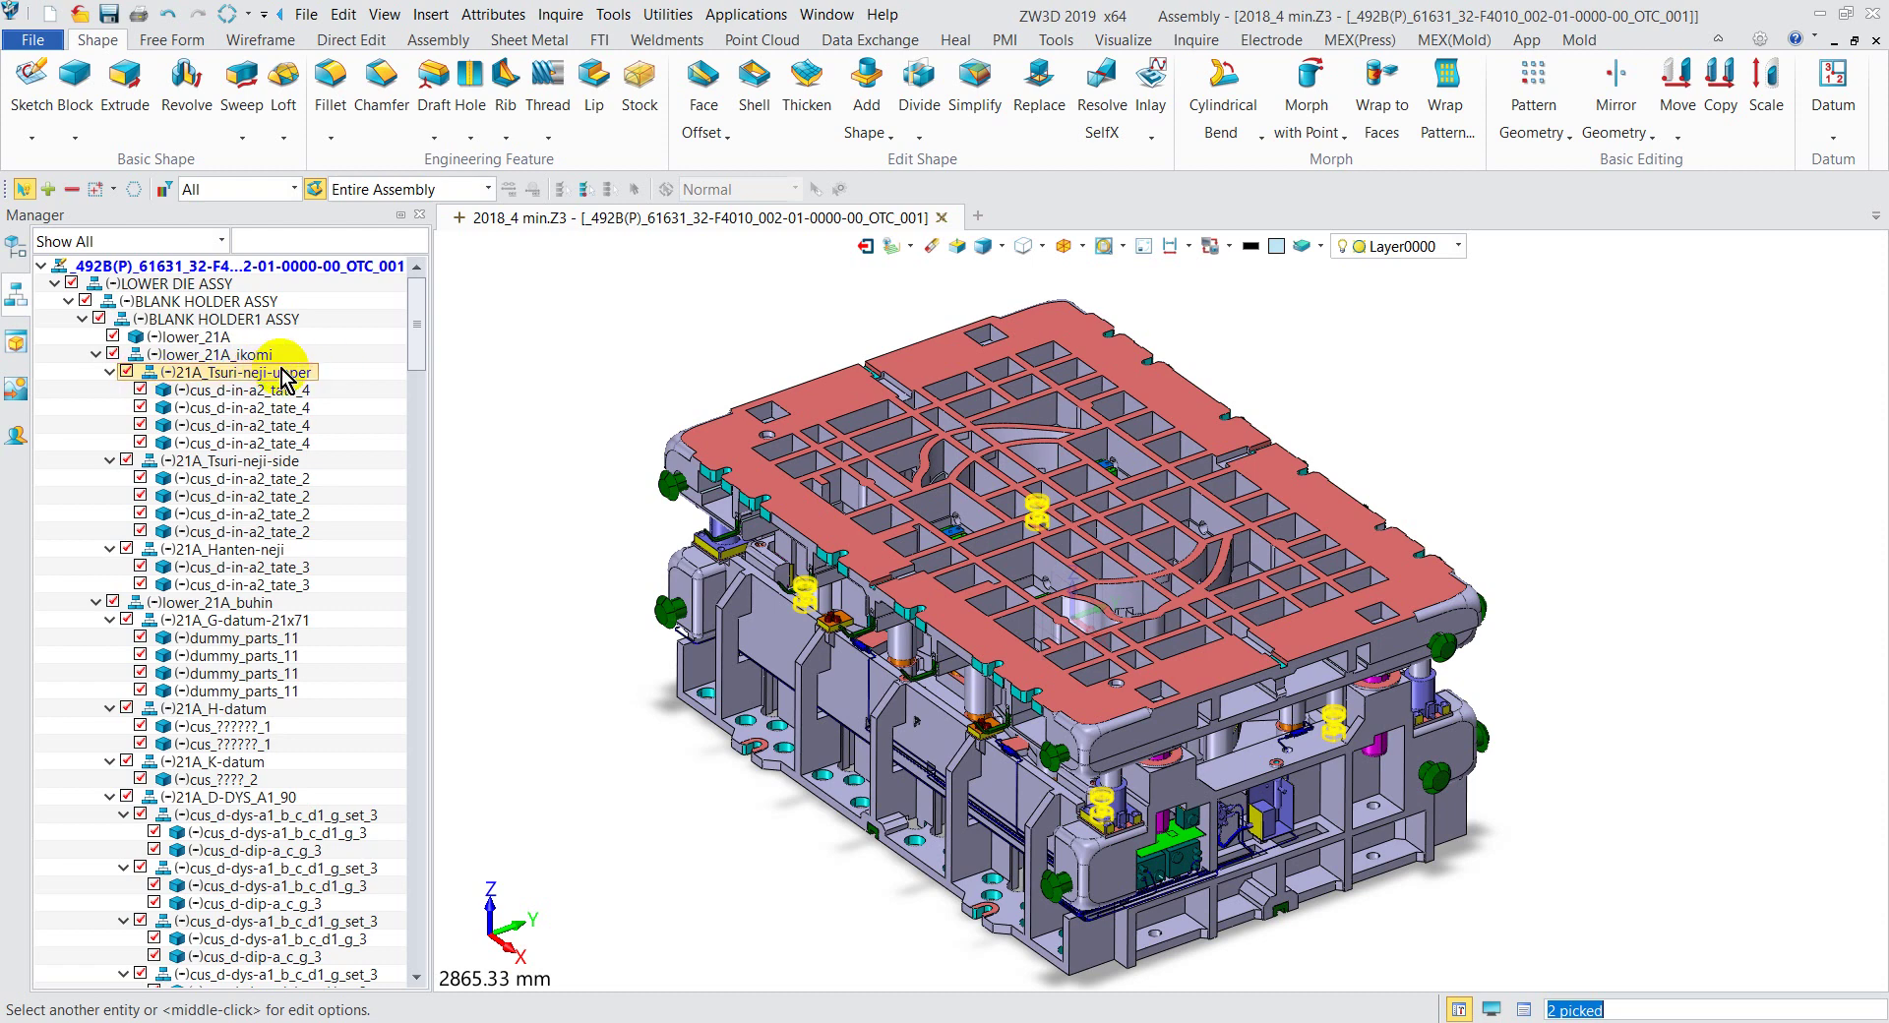
# Step: Make 21A_Tsuri-neji-upper the active component and fit the whole model in view
pyautogui.doubleClick(283, 374)
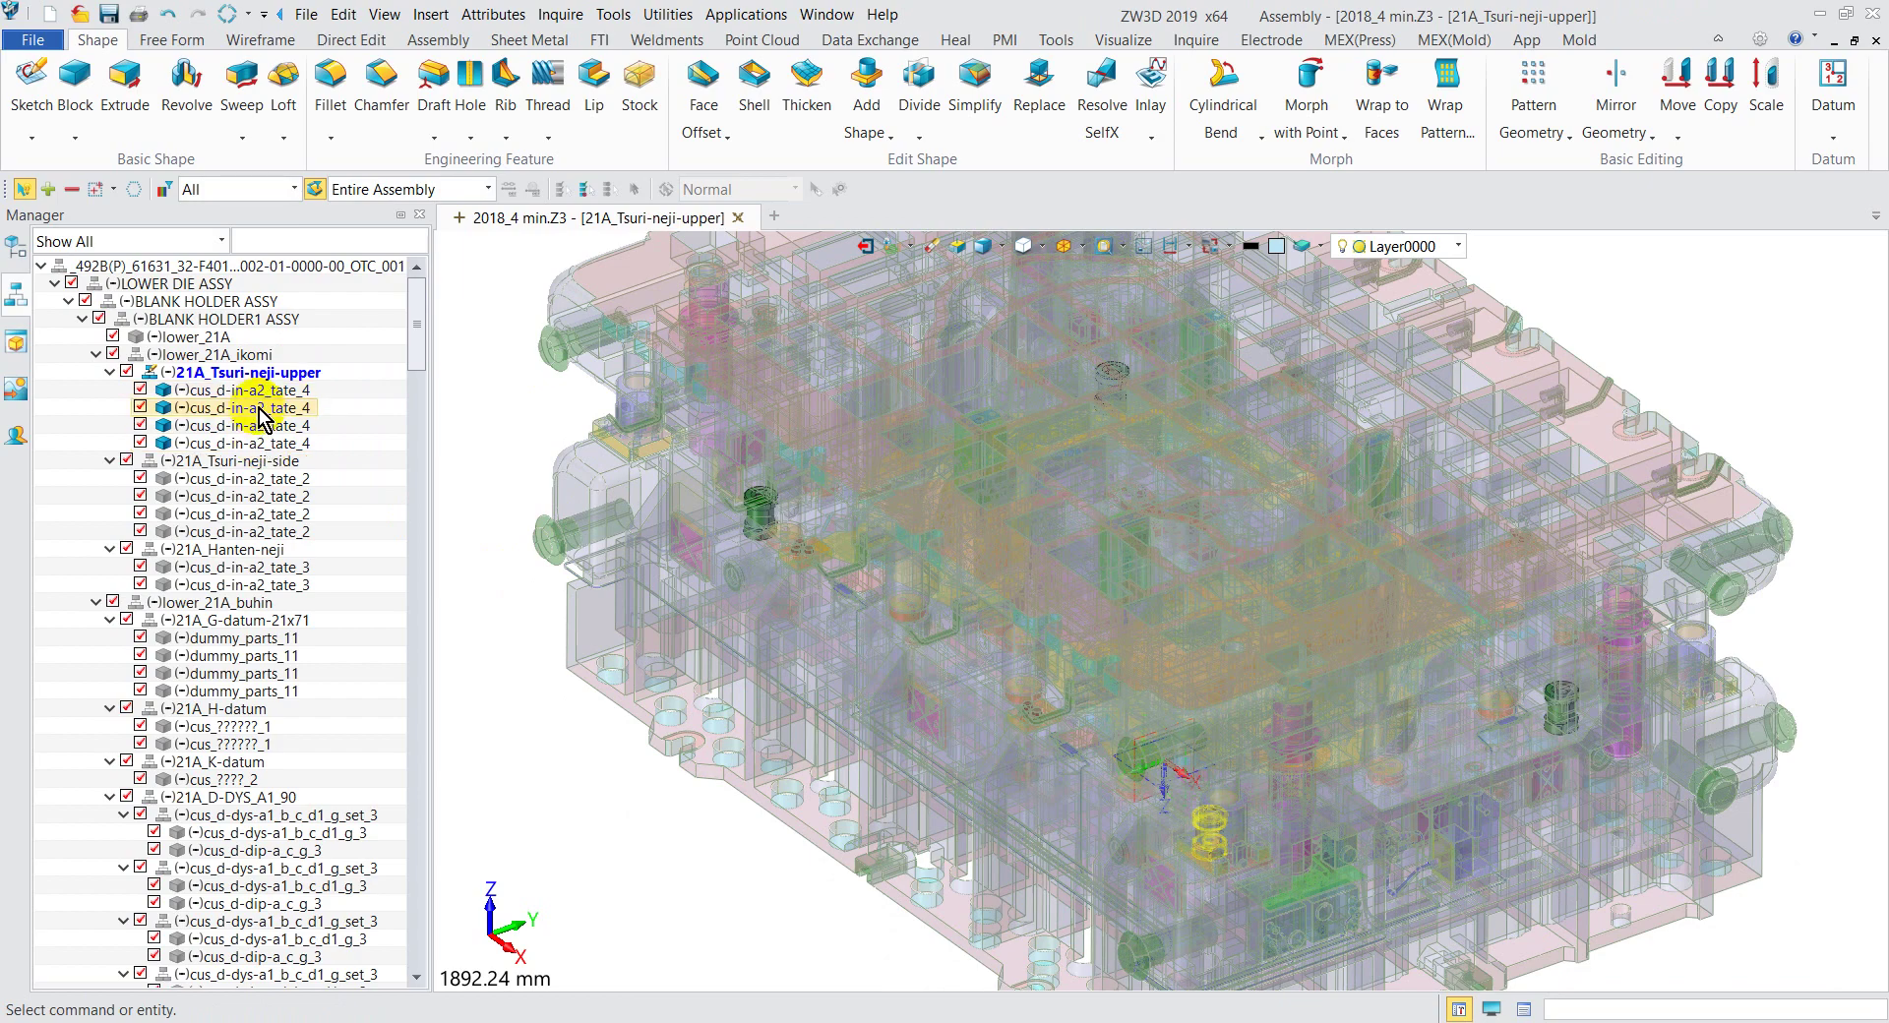
pyautogui.scroll(-2, 1064, 514)
pyautogui.click(1067, 393)
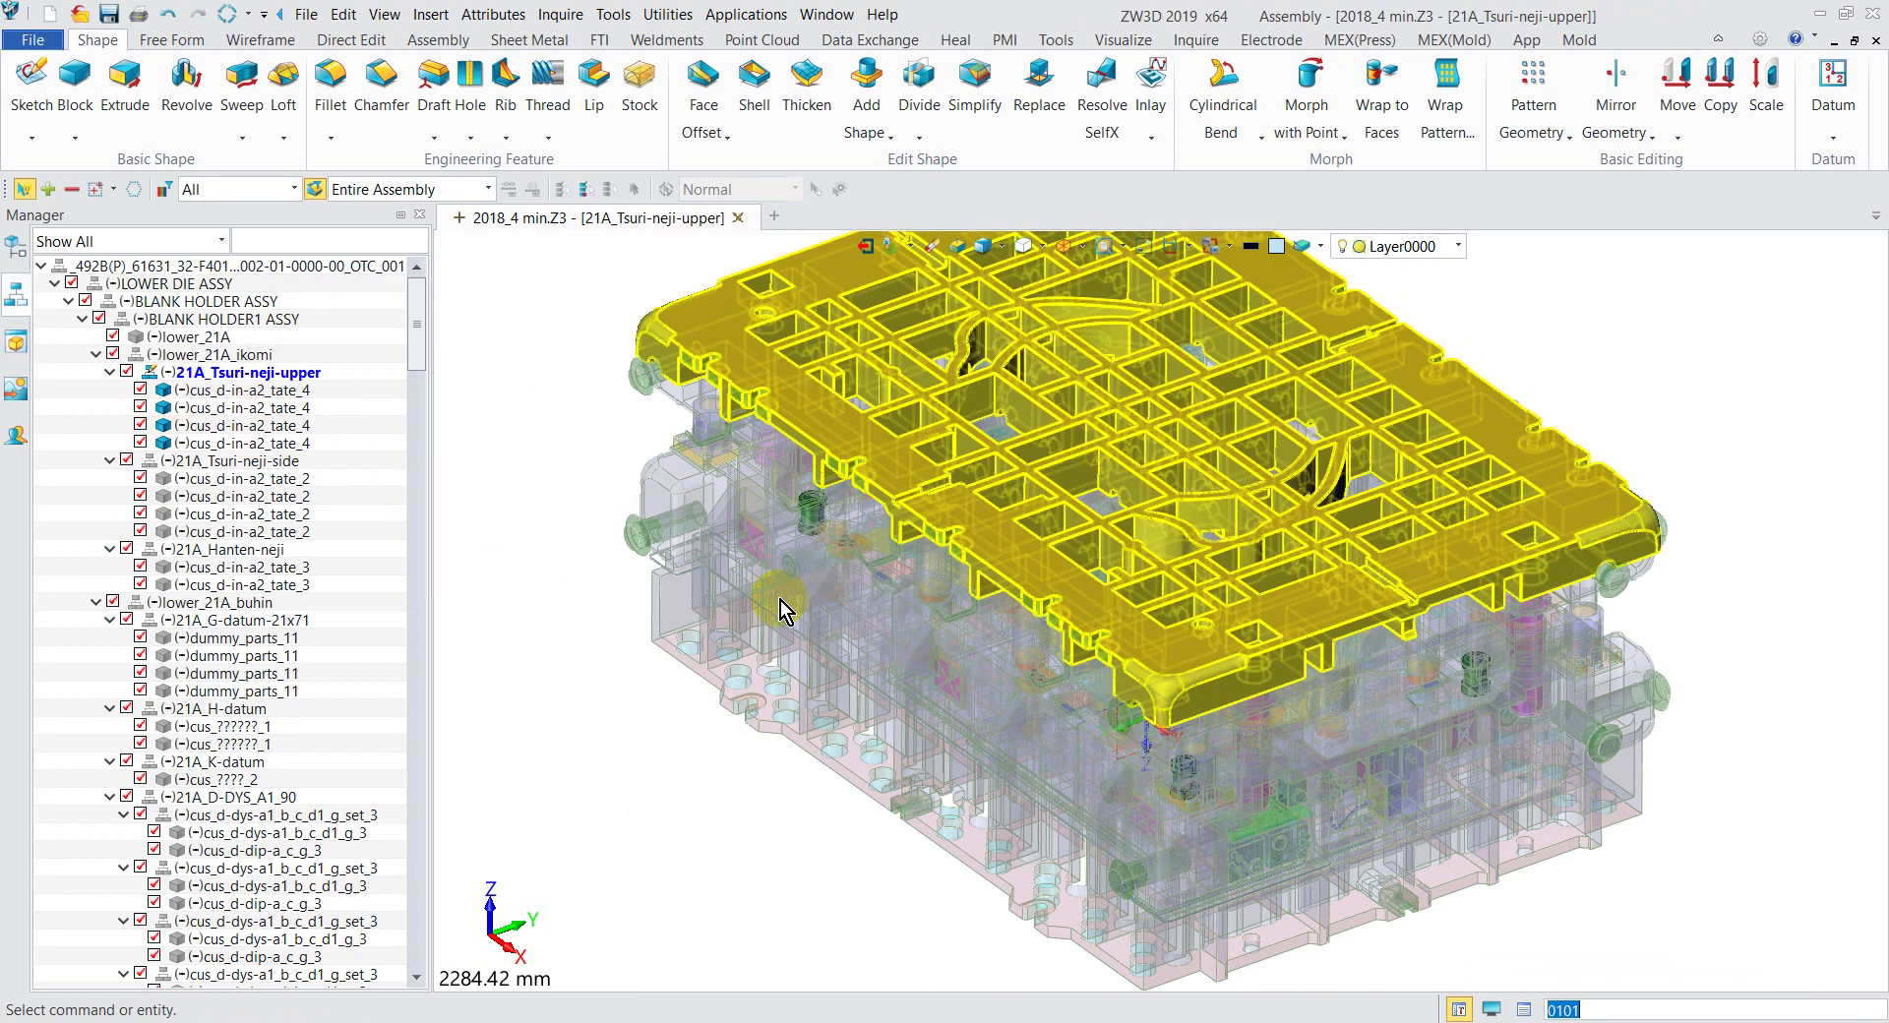
pyautogui.click(1169, 246)
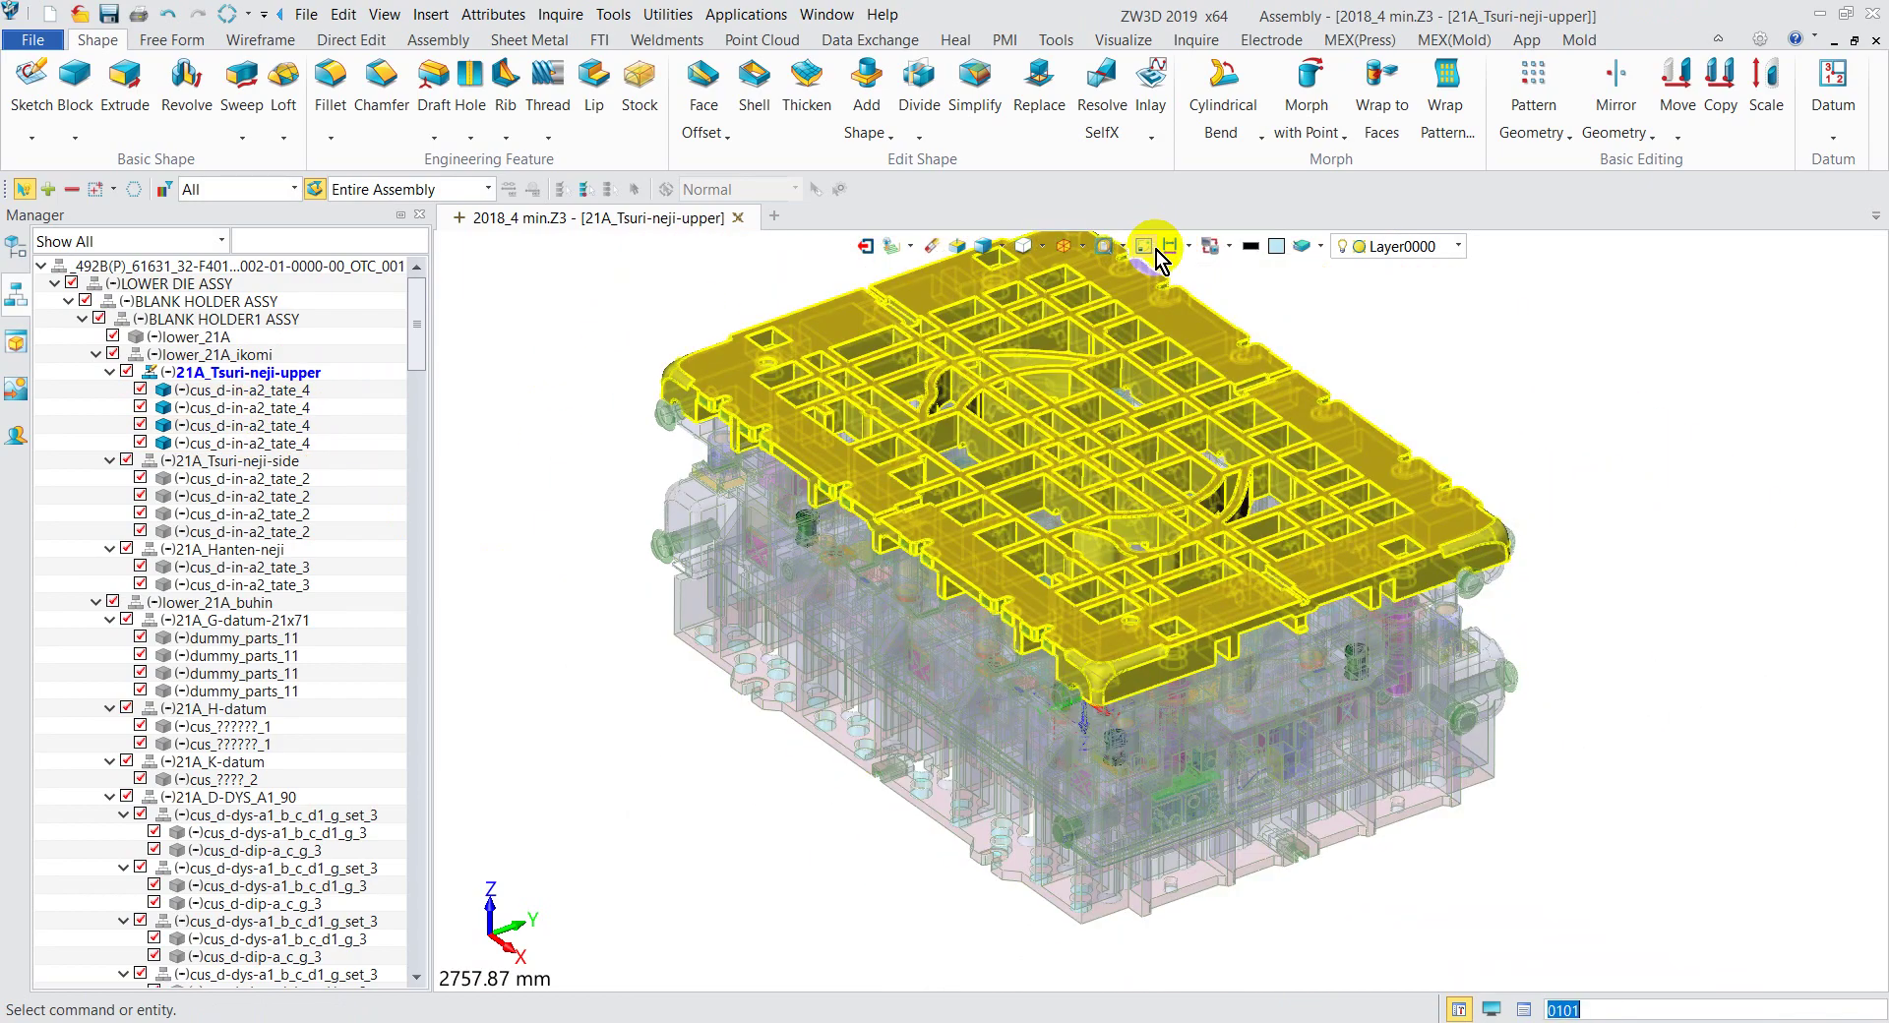
# Step: Toggle Show Target on and off, then open top plate 0101 for in-place editing
pyautogui.click(1143, 248)
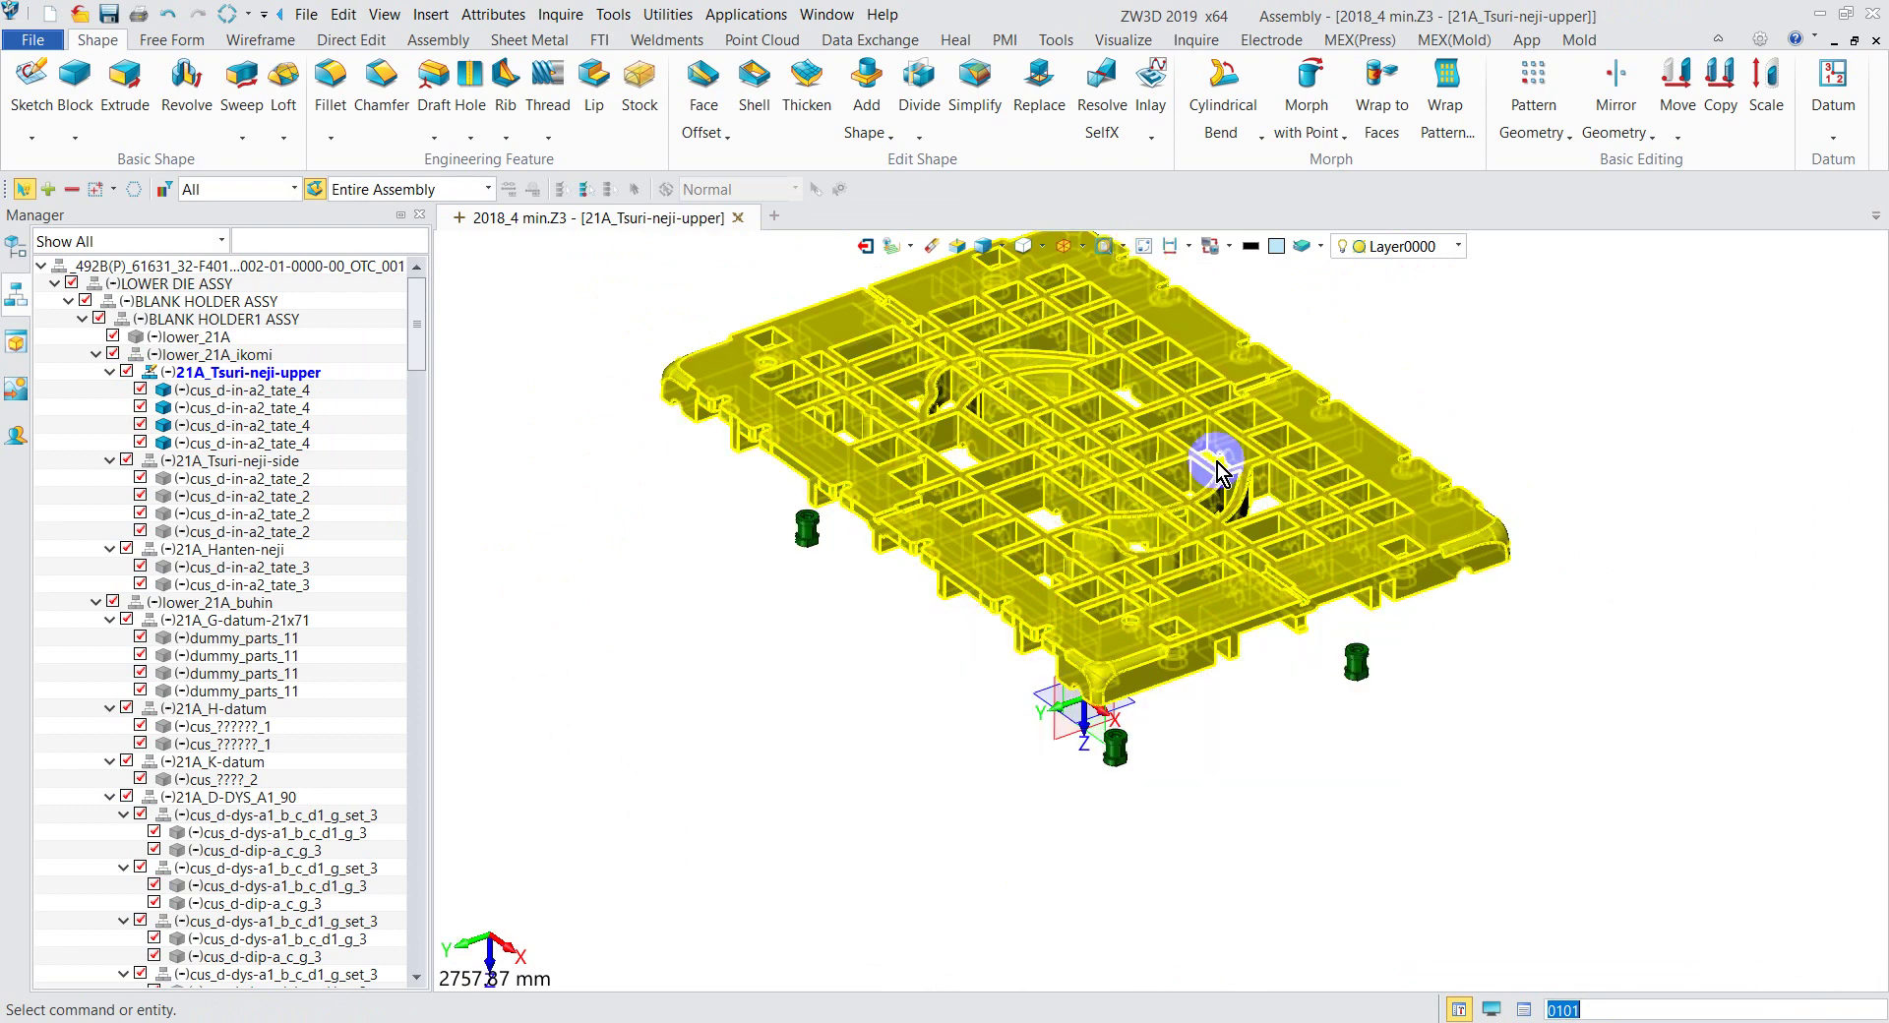
pyautogui.scroll(-1, 1055, 648)
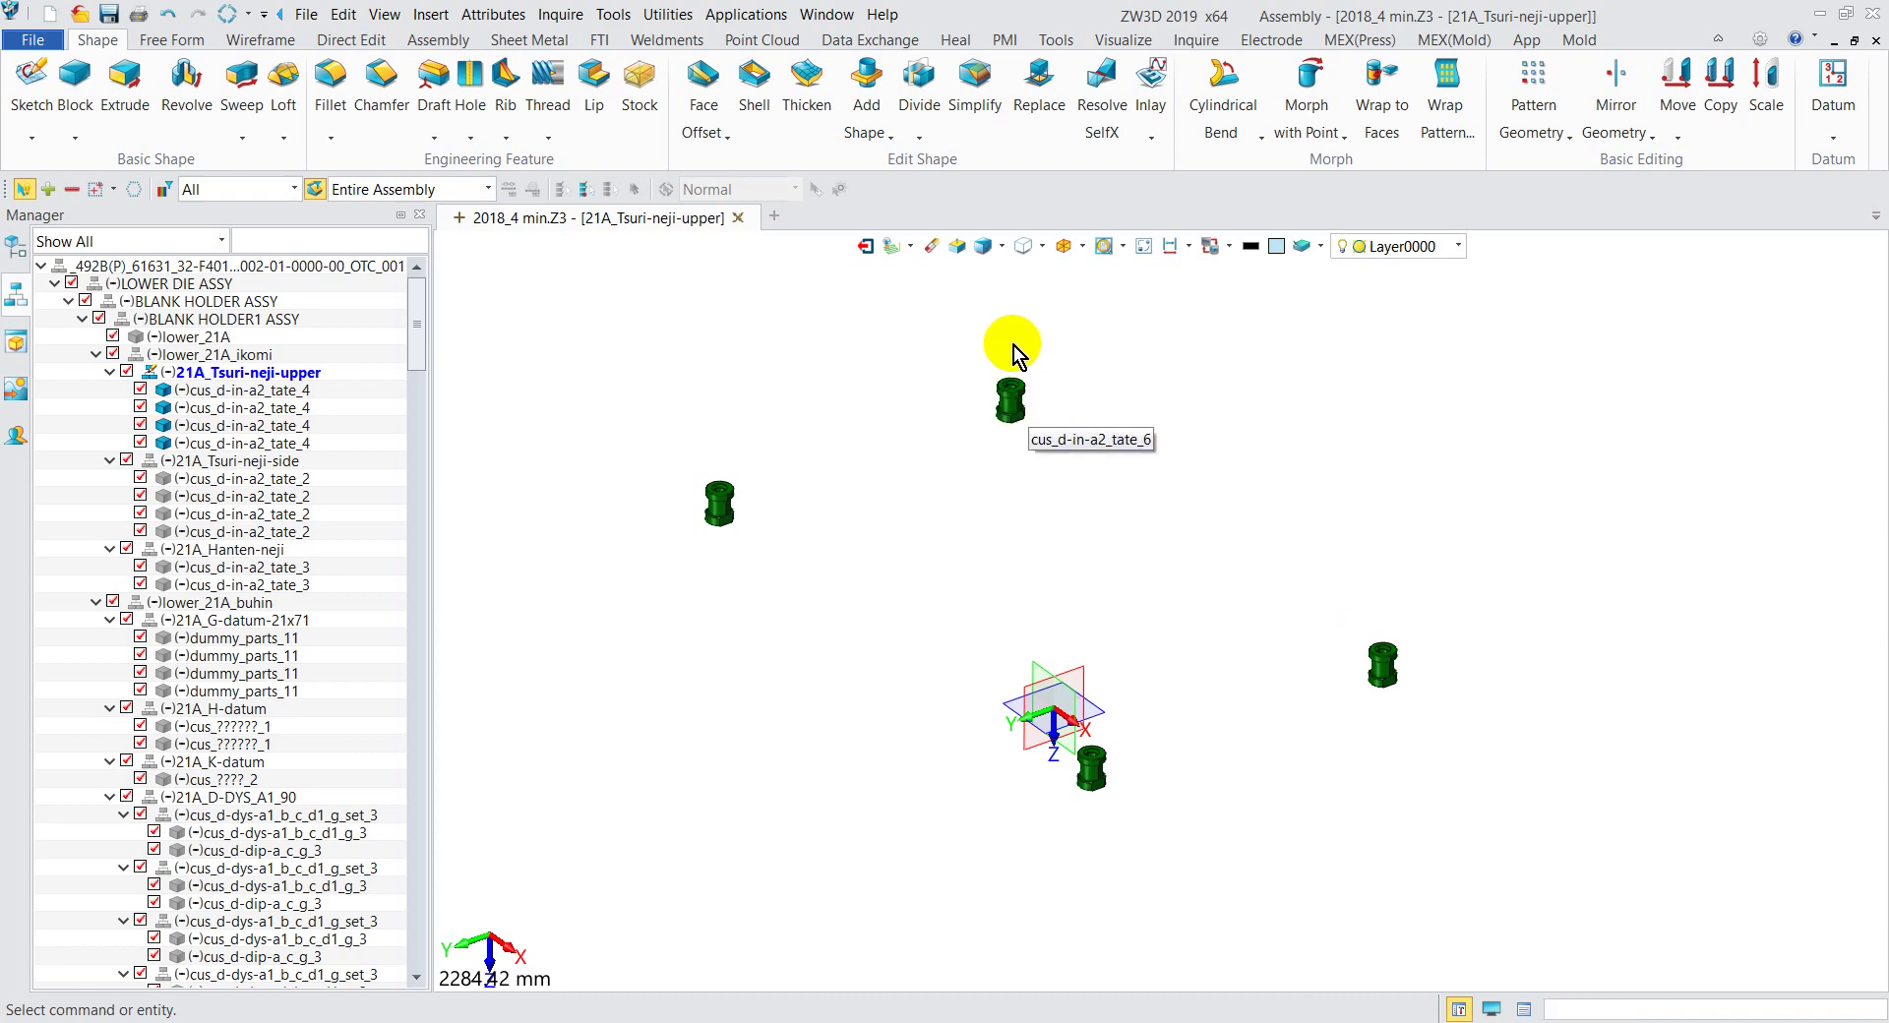
pyautogui.click(1140, 252)
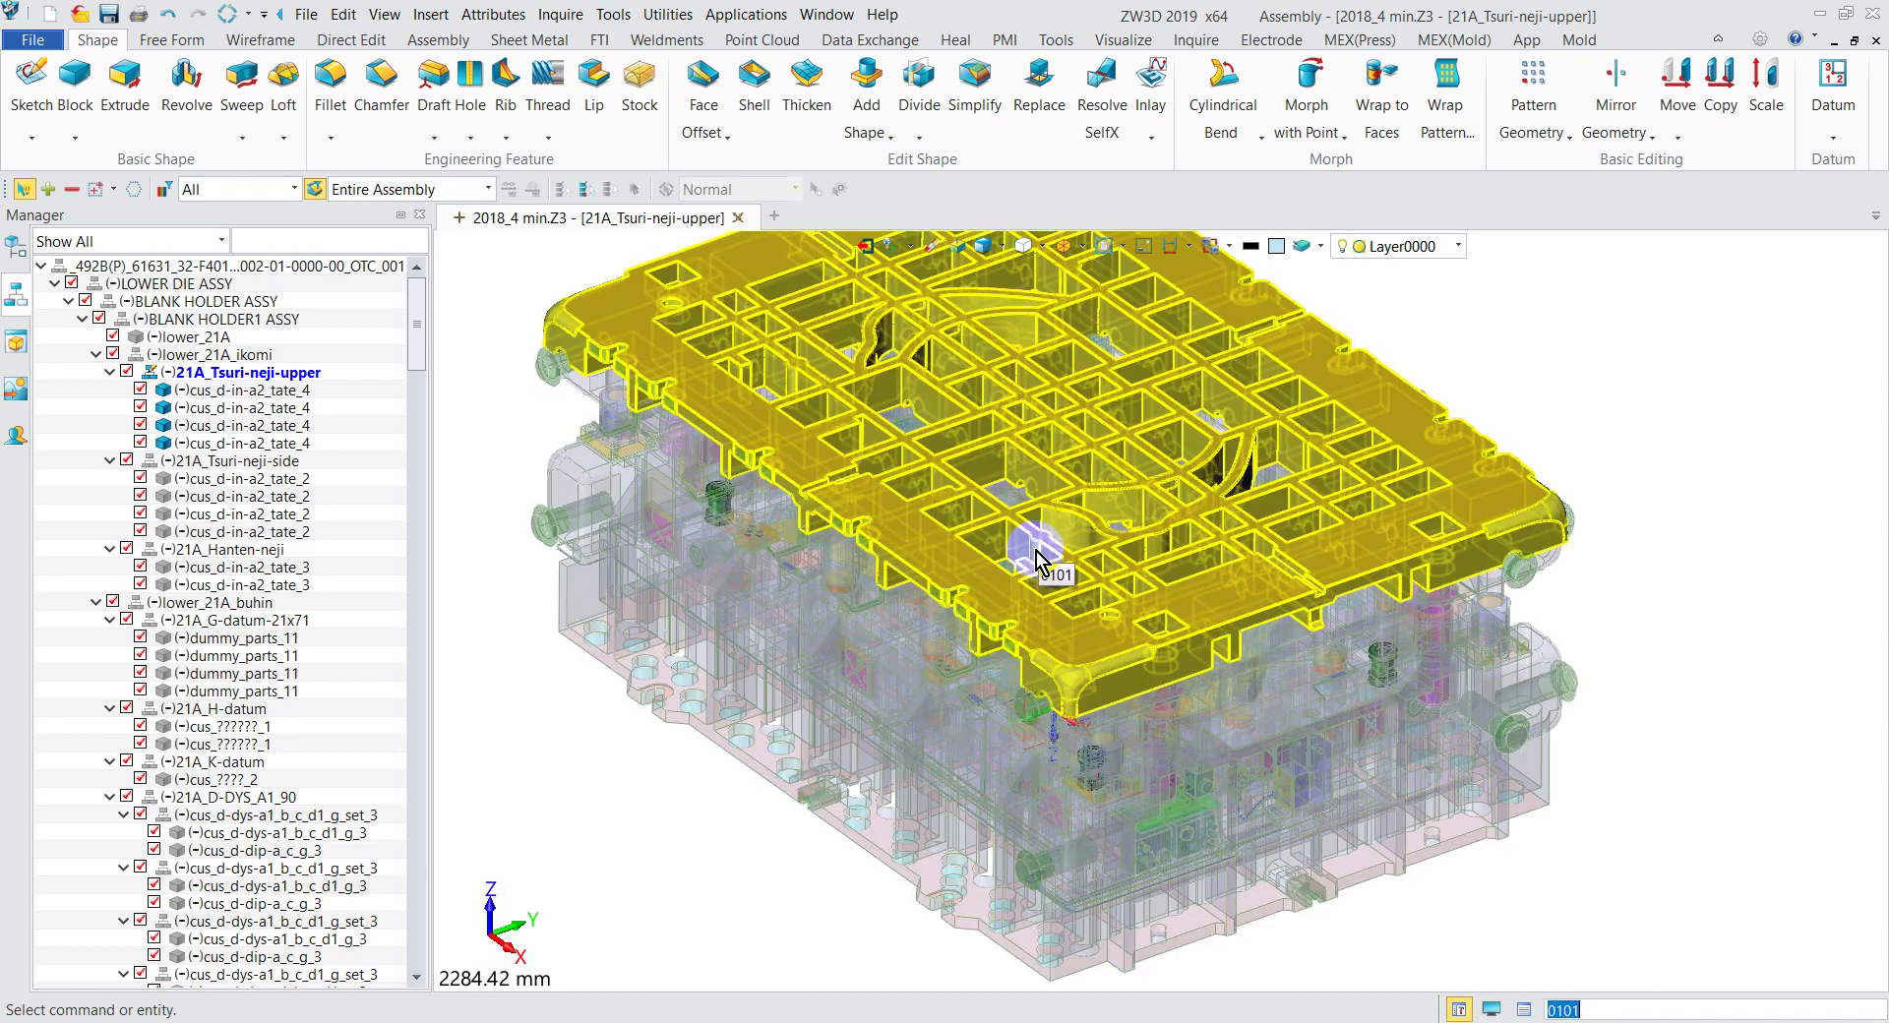
pyautogui.doubleClick(998, 591)
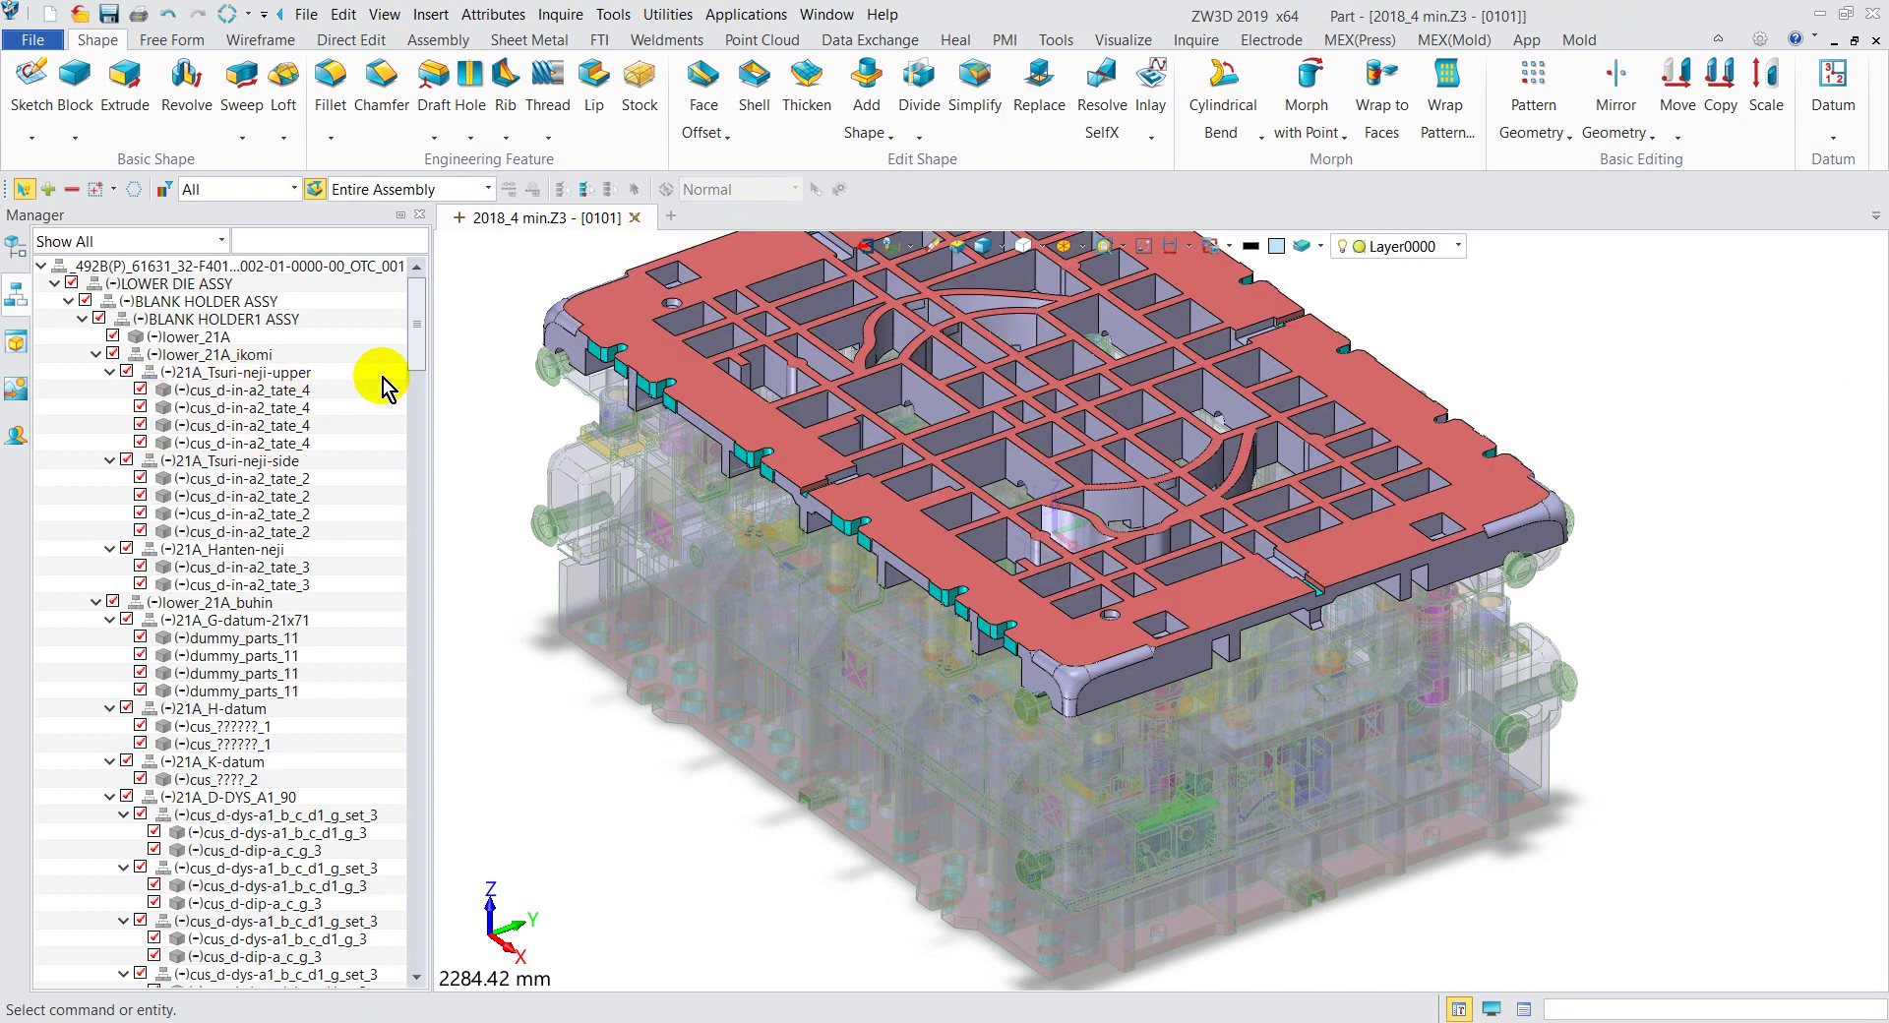
pyautogui.moveTo(414, 345)
pyautogui.mouseDown()
pyautogui.moveTo(425, 637)
pyautogui.moveTo(165, 992)
pyautogui.mouseUp()
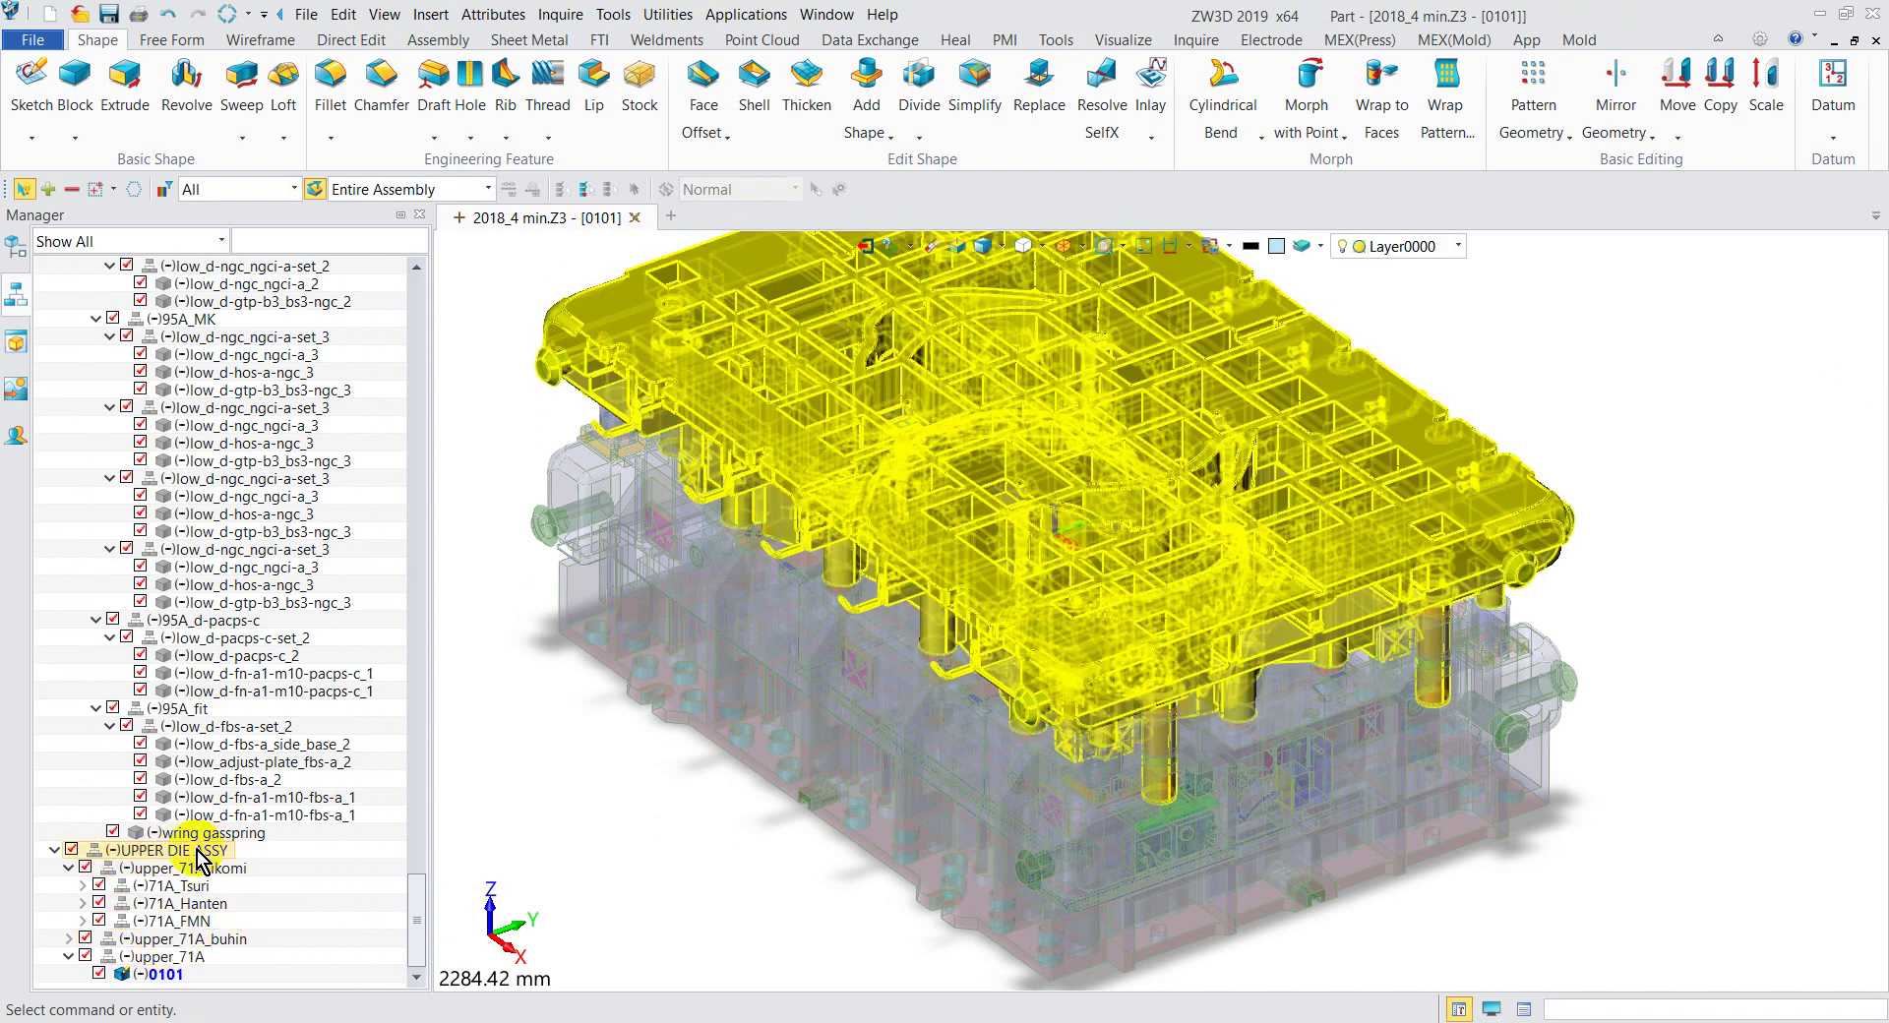
# Step: Make UPPER DIE ASSY the active assembly and show only its components
pyautogui.doubleClick(197, 852)
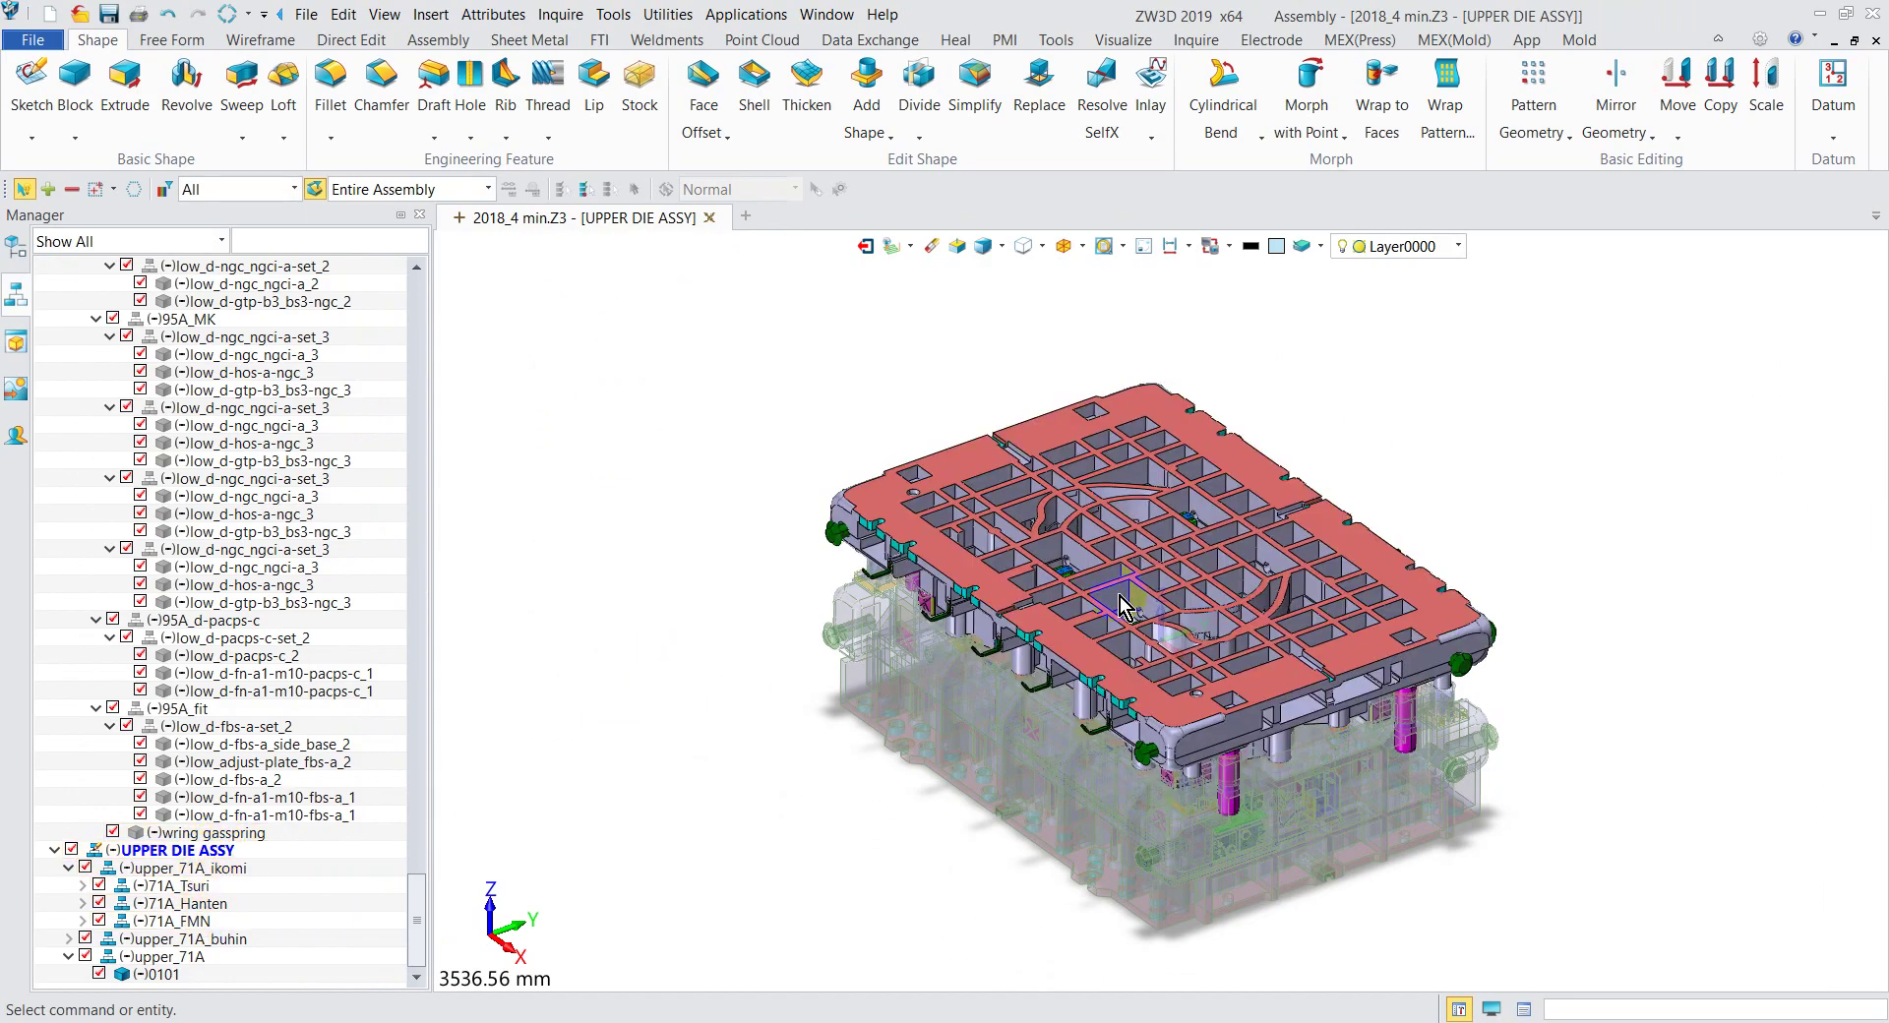
pyautogui.scroll(2, 1122, 605)
pyautogui.scroll(1, 1102, 620)
pyautogui.moveTo(1116, 492); pyautogui.dragTo(1129, 463, button='middle')
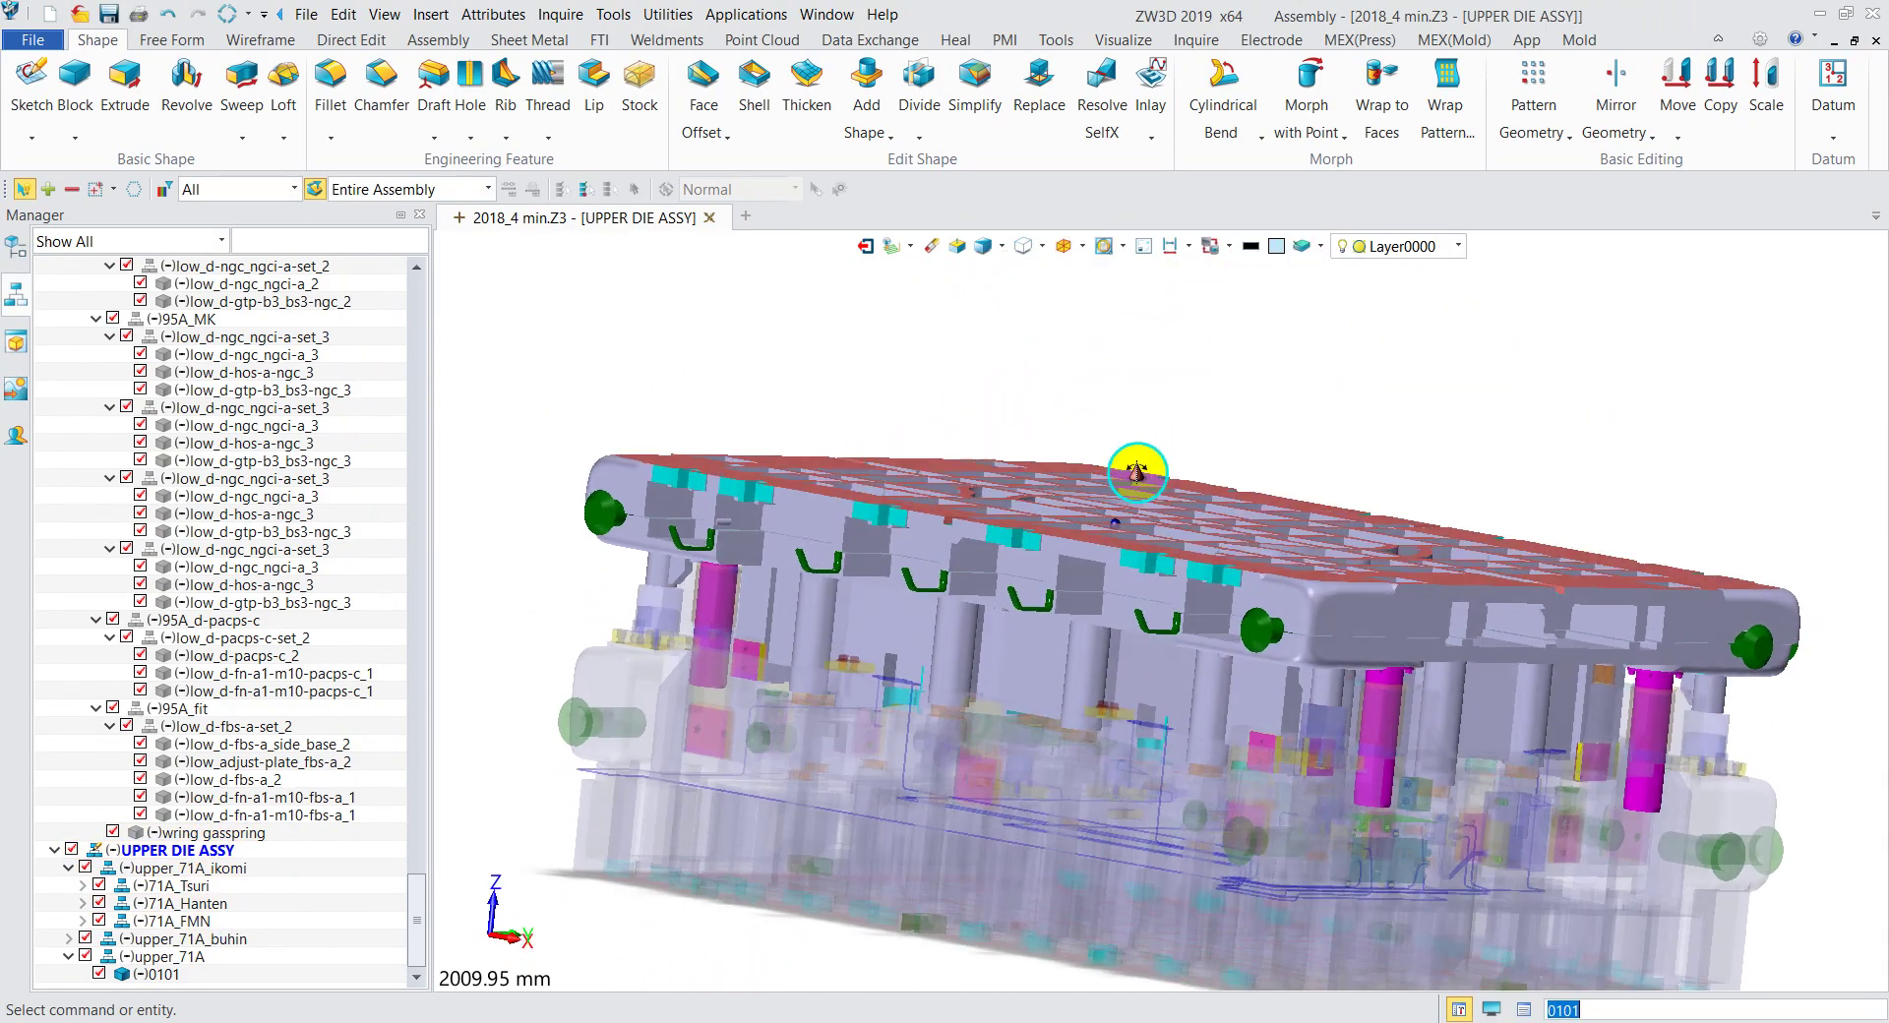
pyautogui.click(1144, 251)
# Step: Orbit and zoom the upper die until the red top plate faces up
pyautogui.scroll(-1, 992, 460)
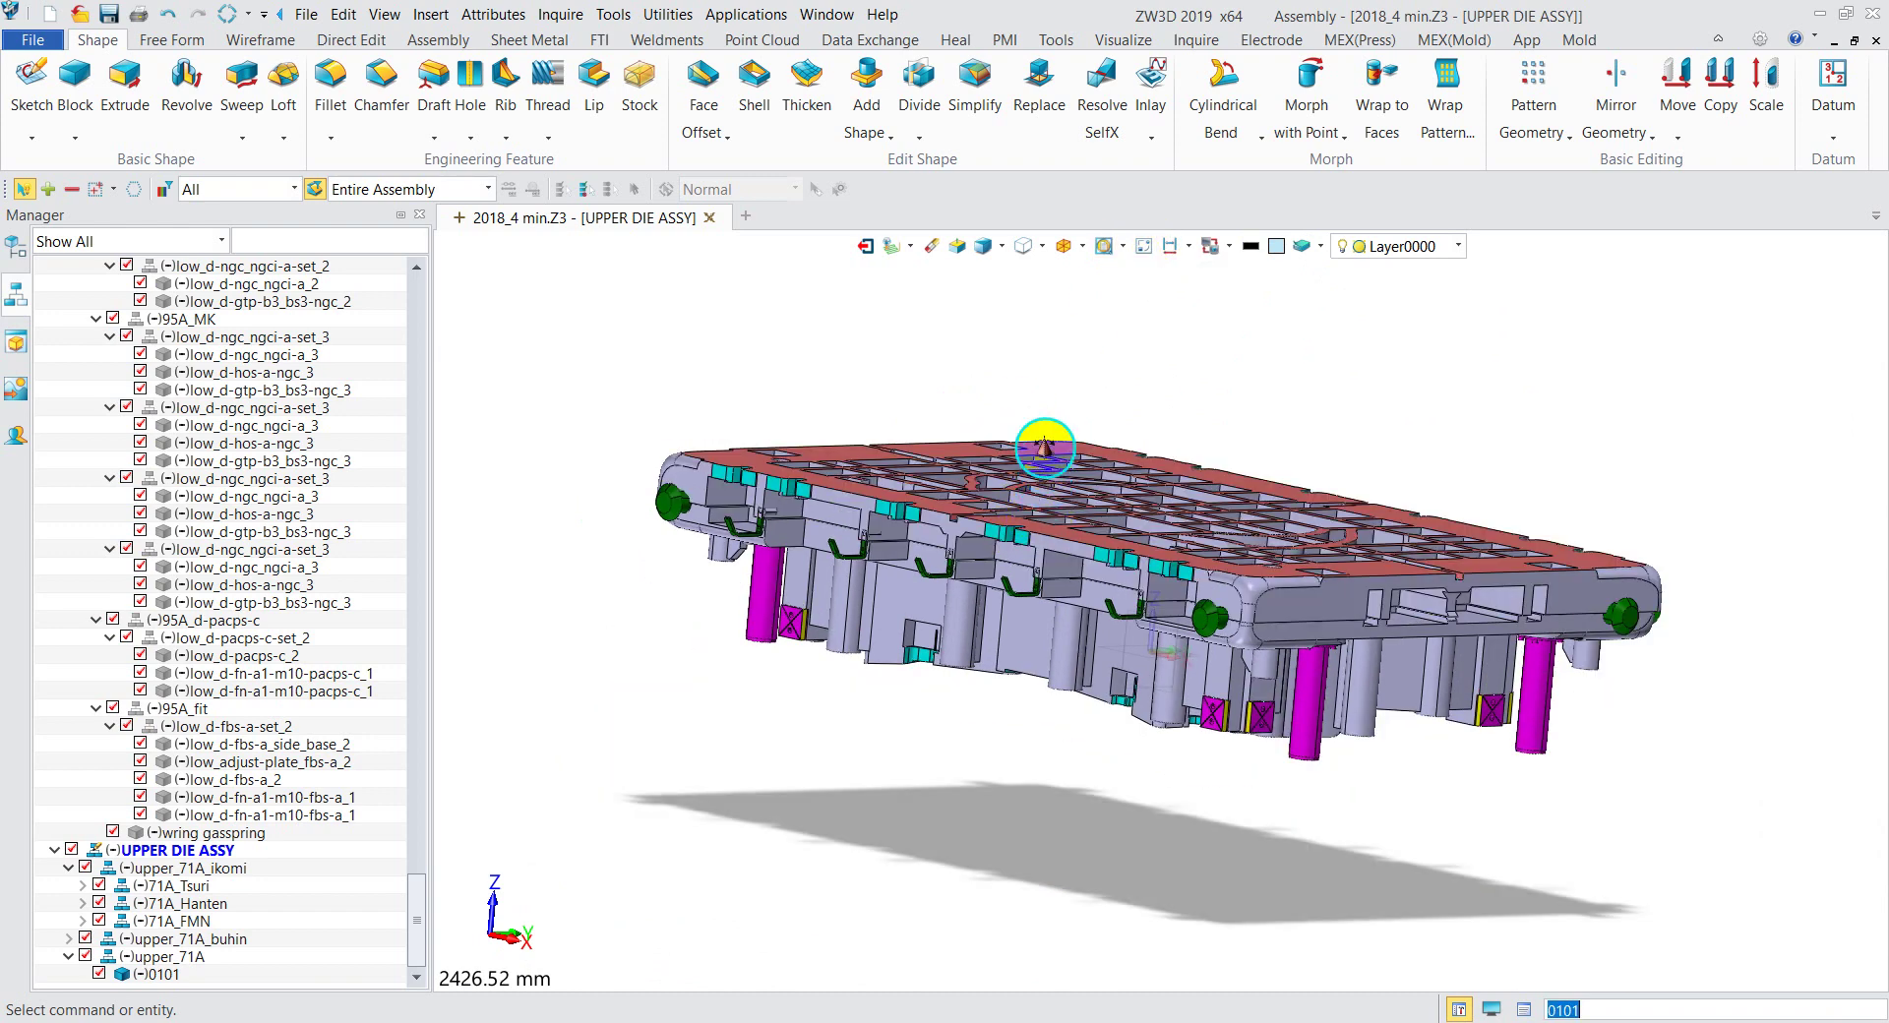
pyautogui.moveTo(1041, 438); pyautogui.dragTo(1055, 421, button='middle')
pyautogui.scroll(3, 1055, 421)
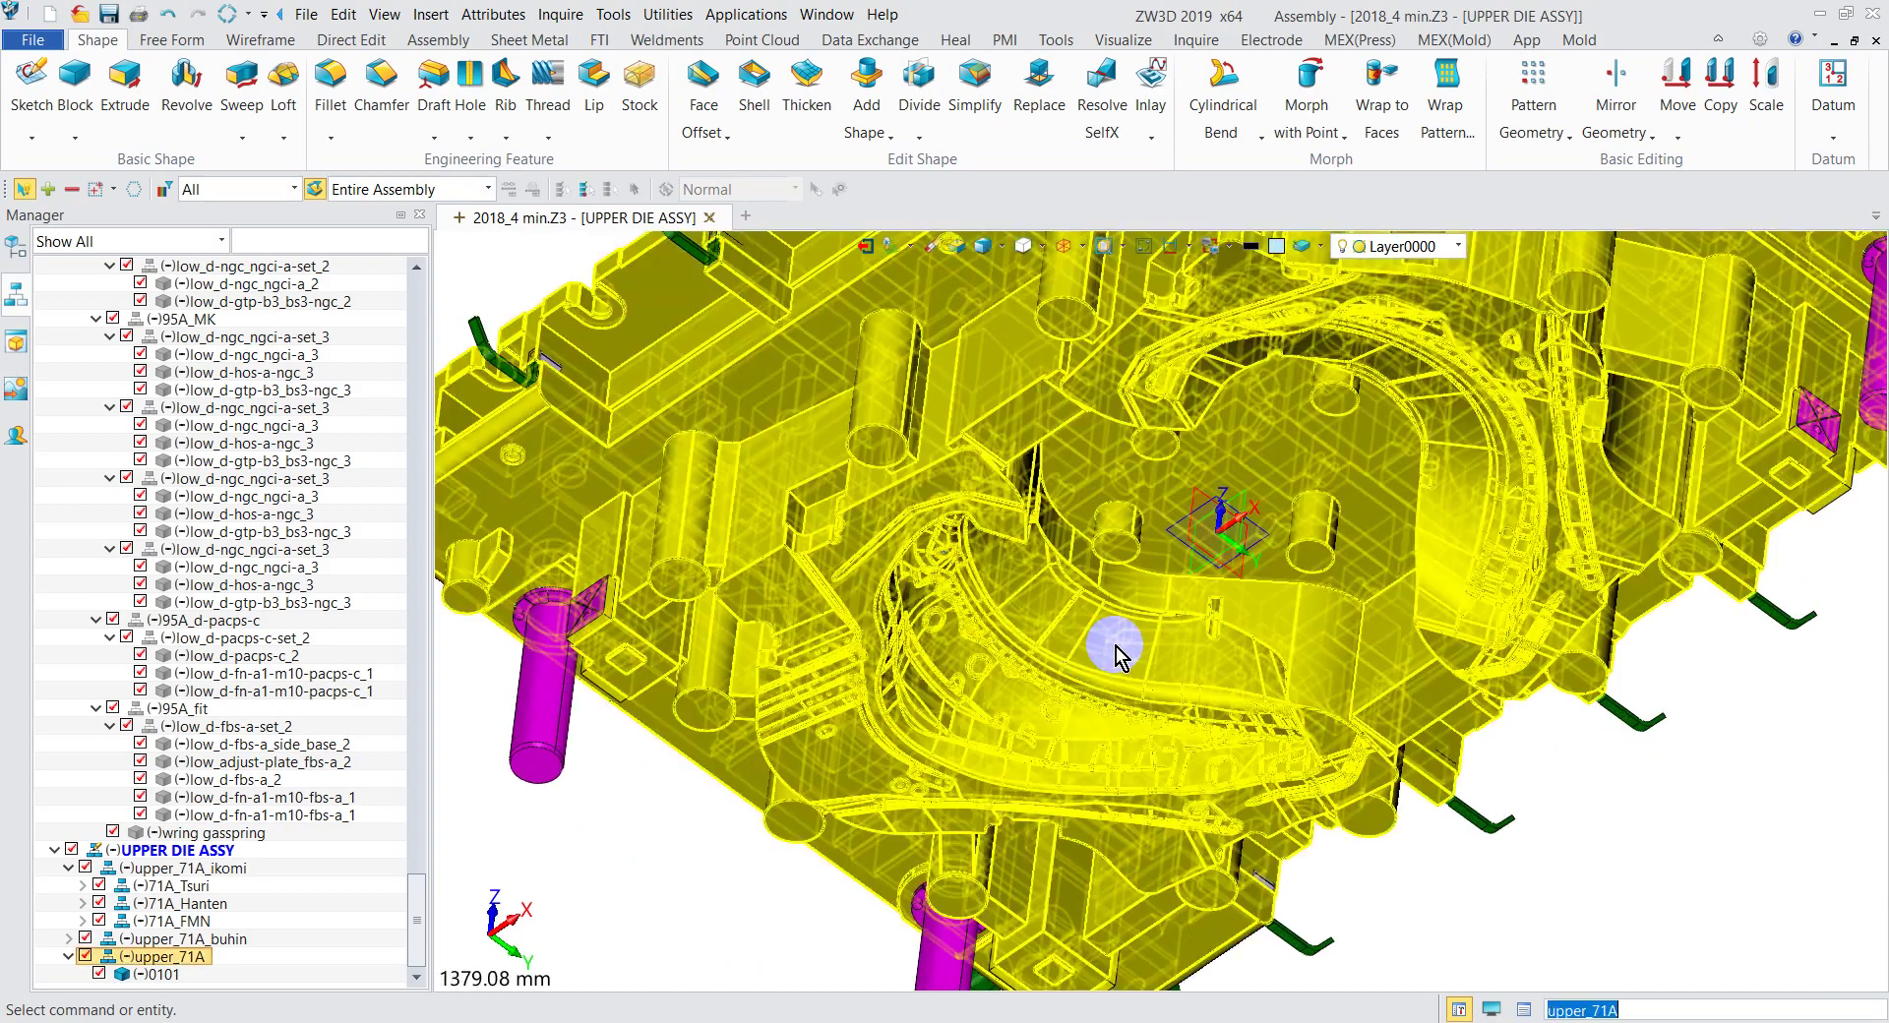
pyautogui.scroll(-4, 1117, 645)
pyautogui.moveTo(1024, 568); pyautogui.dragTo(1186, 574, button='middle')
pyautogui.scroll(-2, 1186, 574)
pyautogui.scroll(3, 1092, 392)
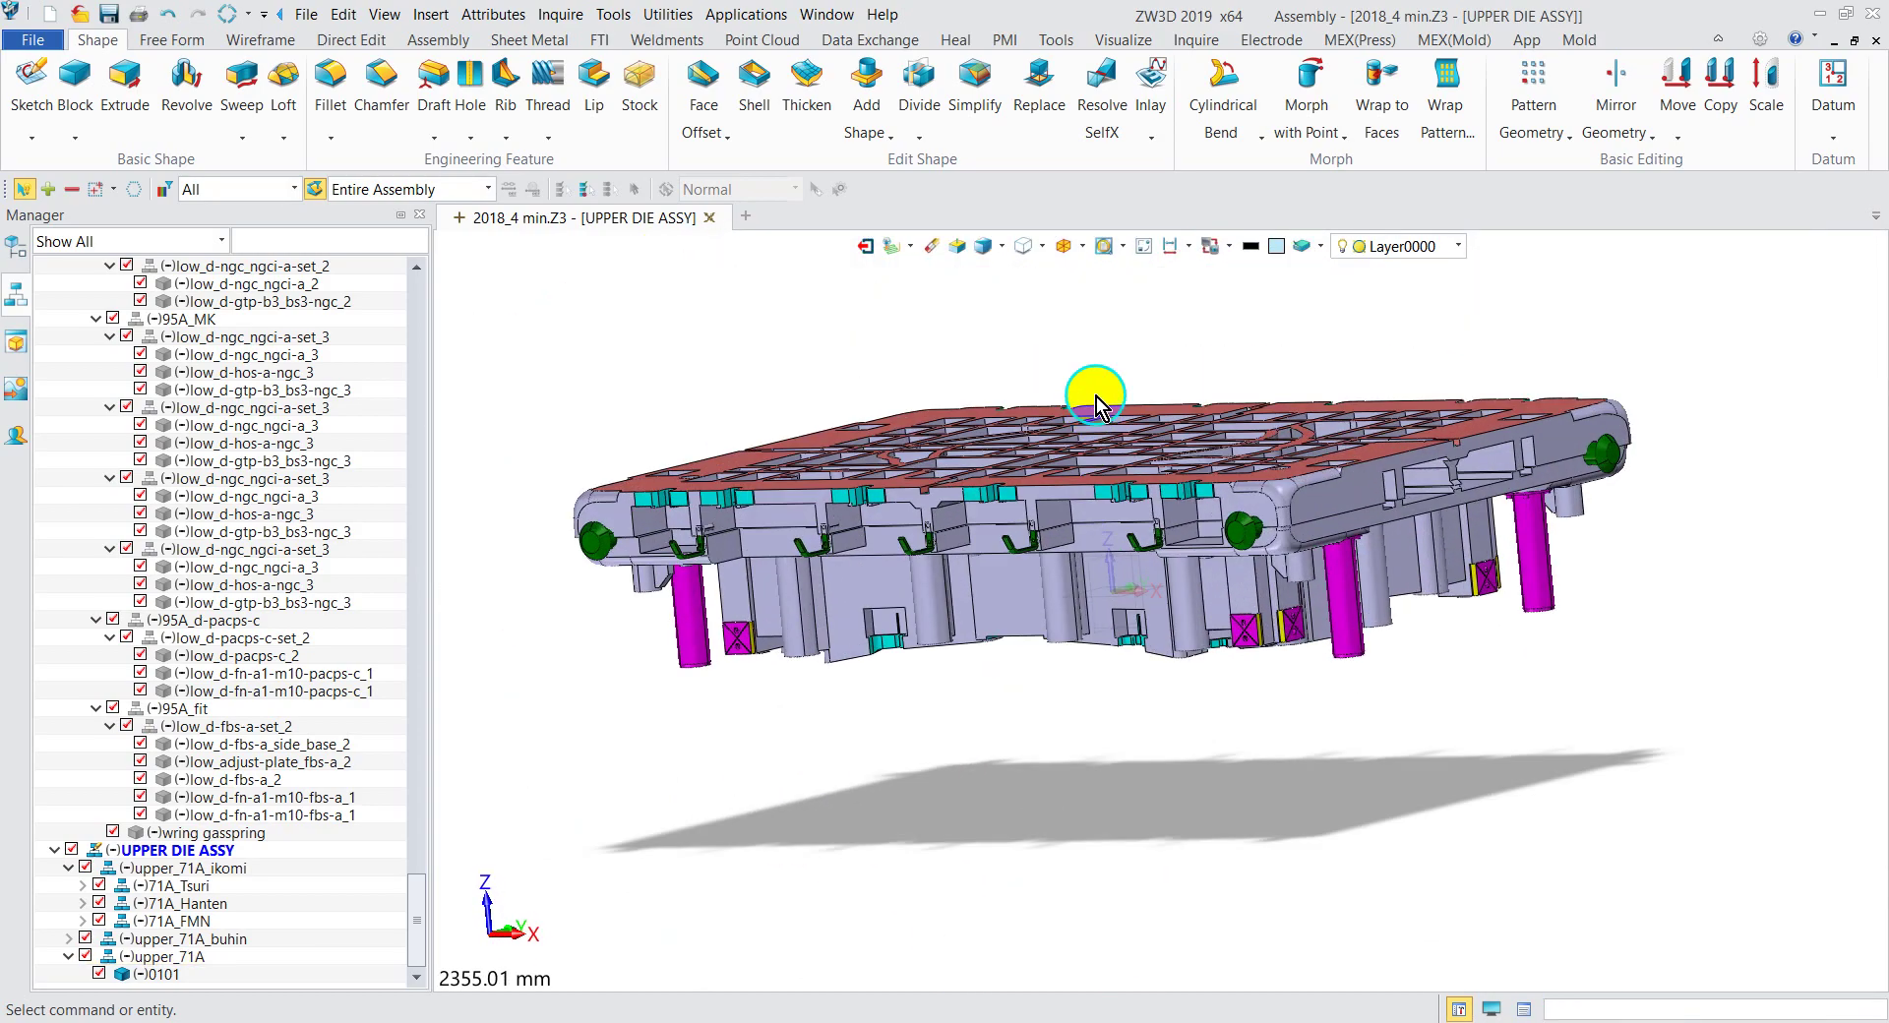
pyautogui.moveTo(1093, 392); pyautogui.dragTo(1058, 480, button='middle')
pyautogui.scroll(-1, 1058, 482)
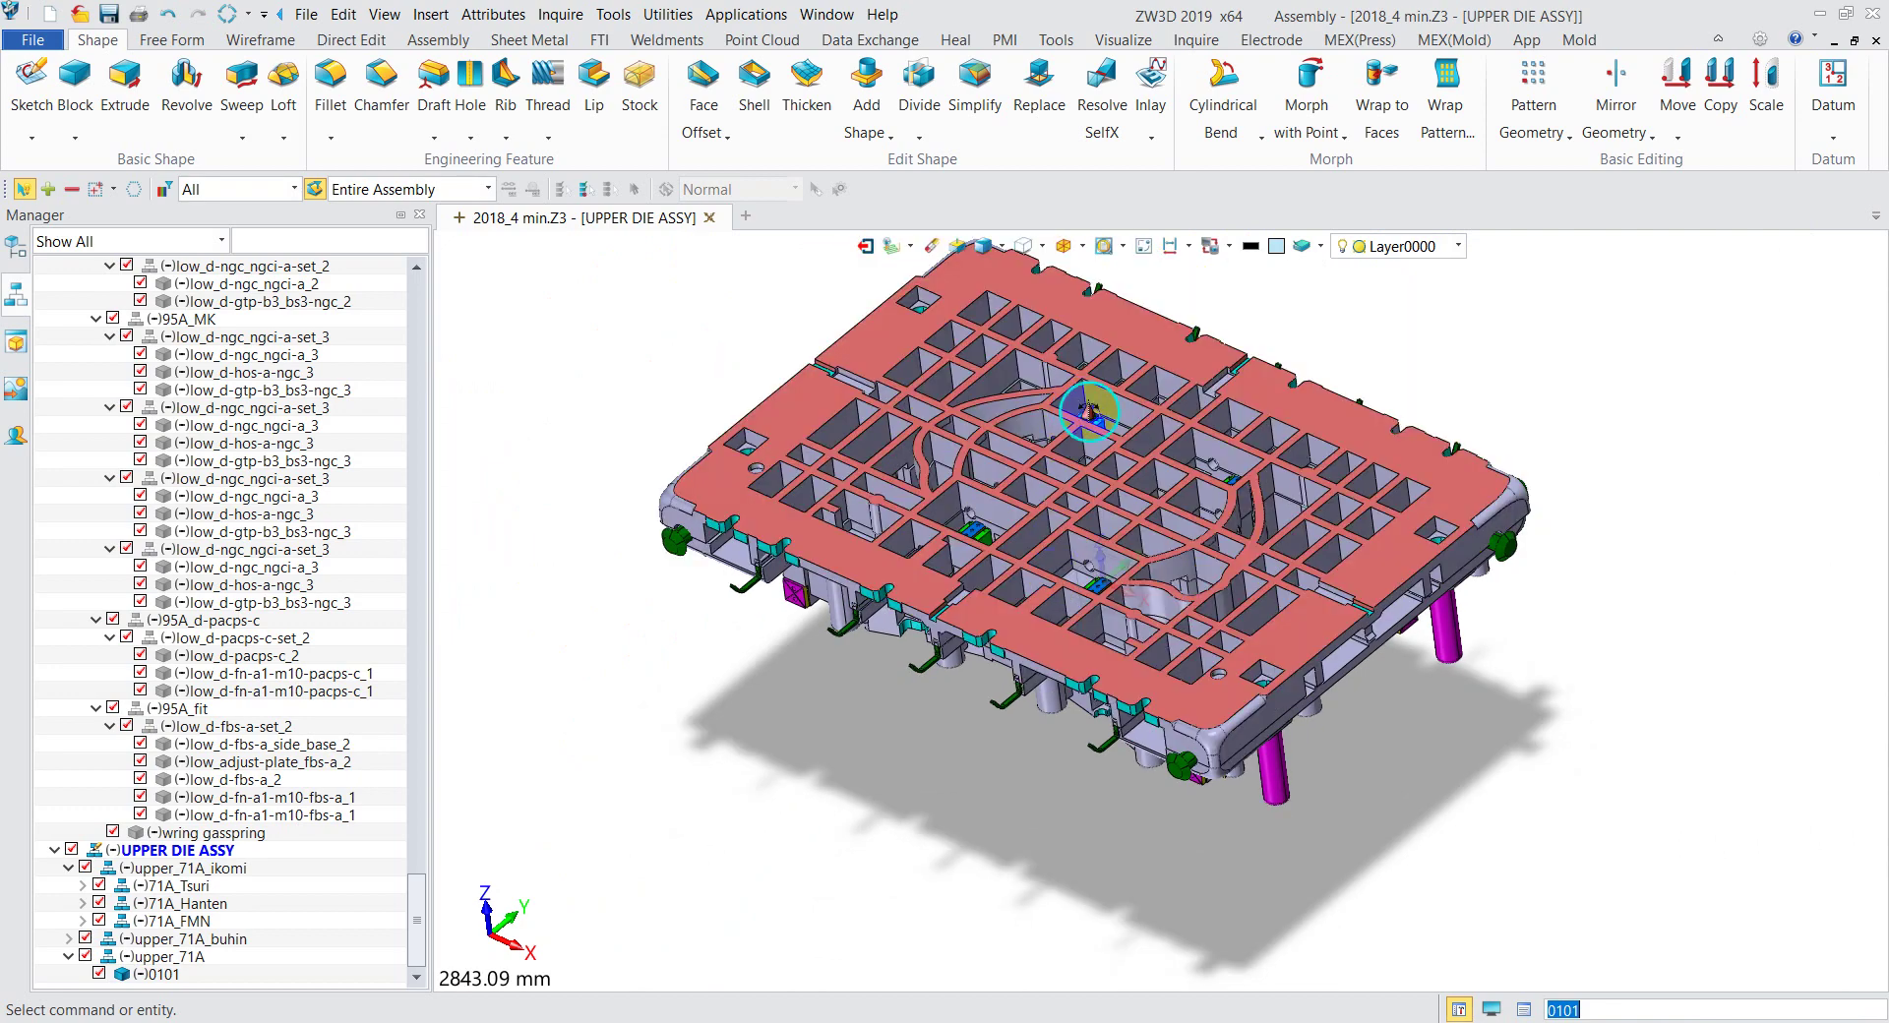
pyautogui.moveTo(1082, 412); pyautogui.dragTo(1107, 403, button='middle')
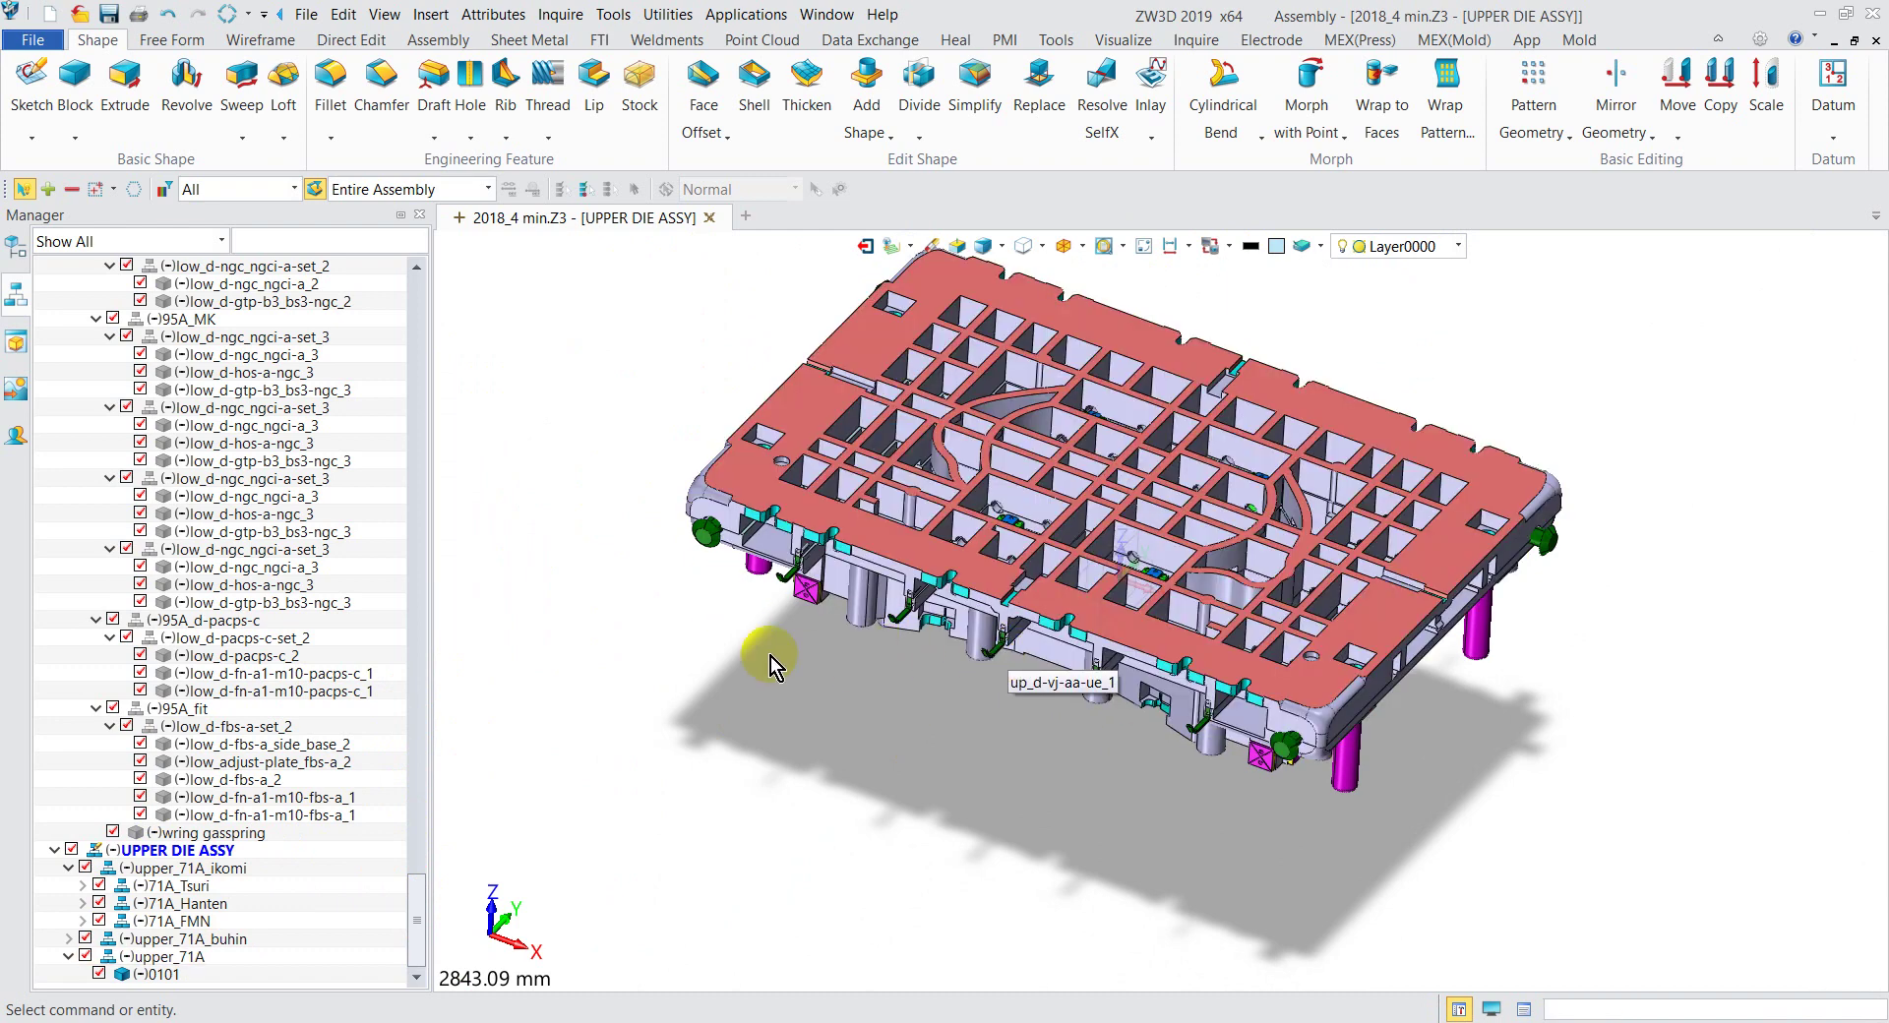
# Step: Create a new Part/Assembly file with the unique name zw3d-111
pyautogui.click(747, 219)
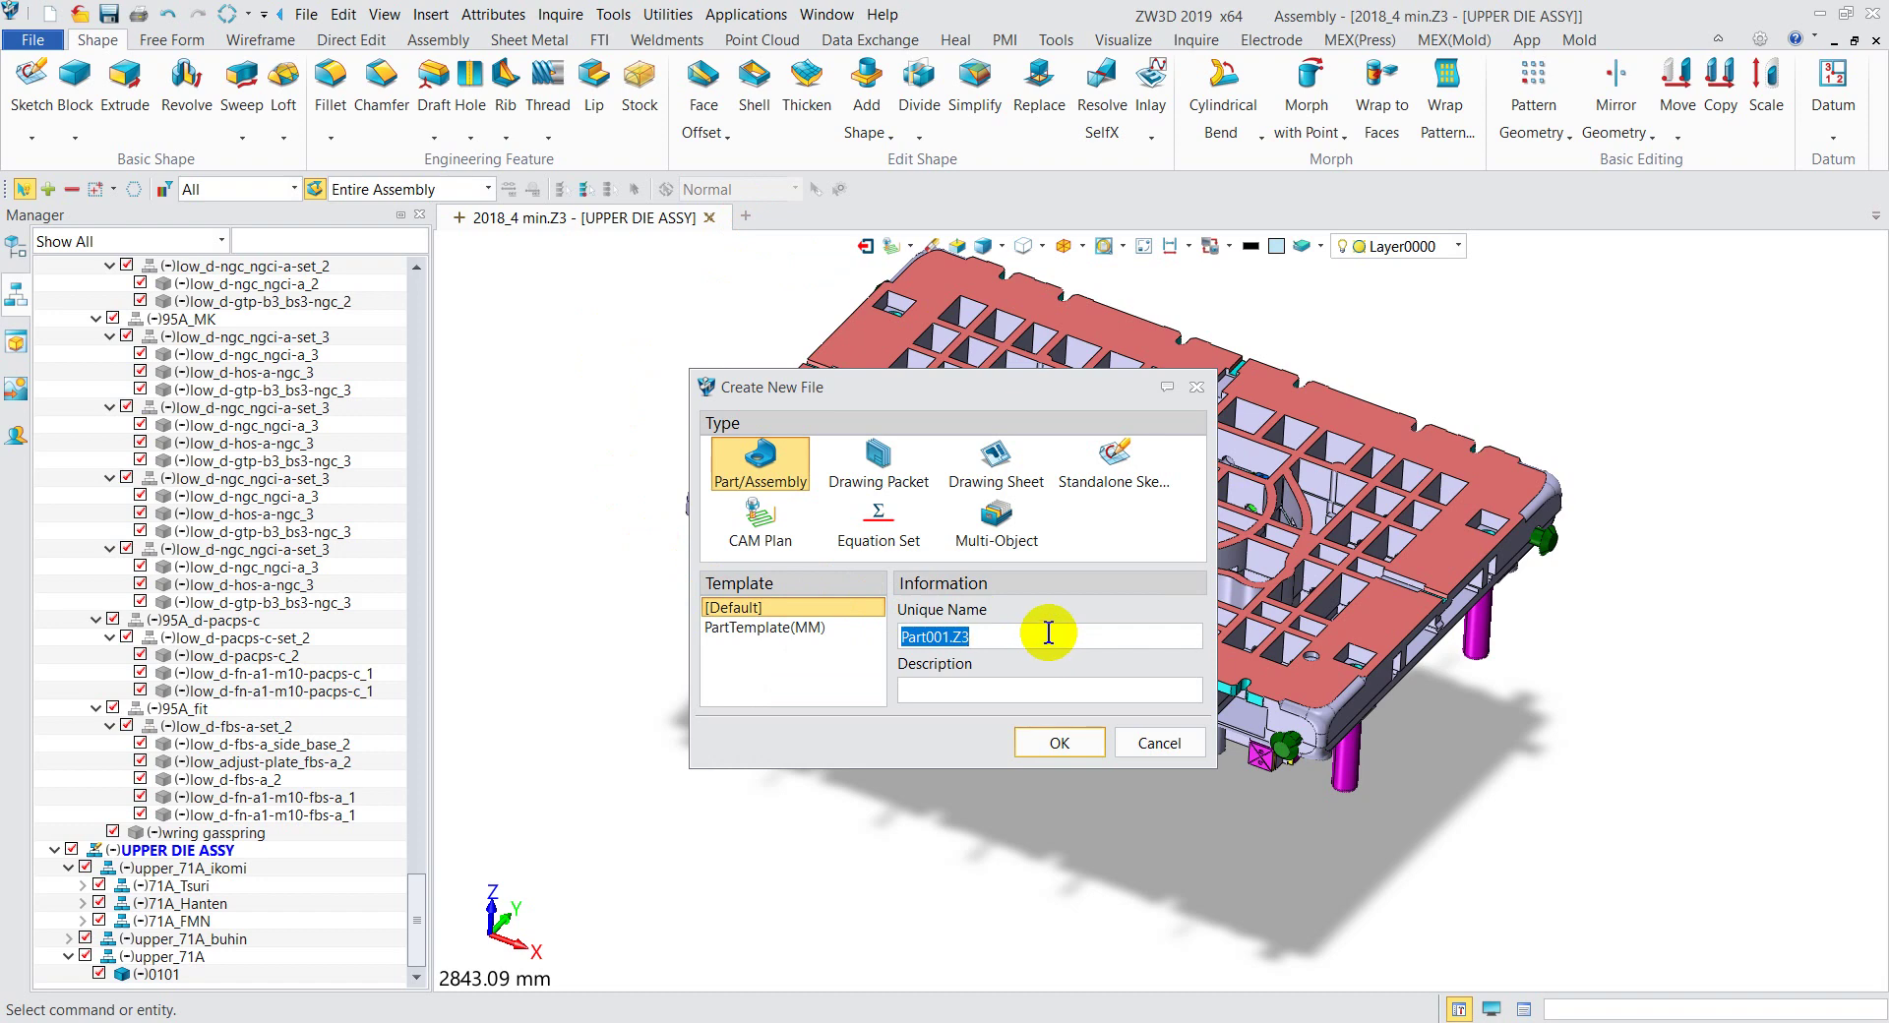
pyautogui.write('W3')
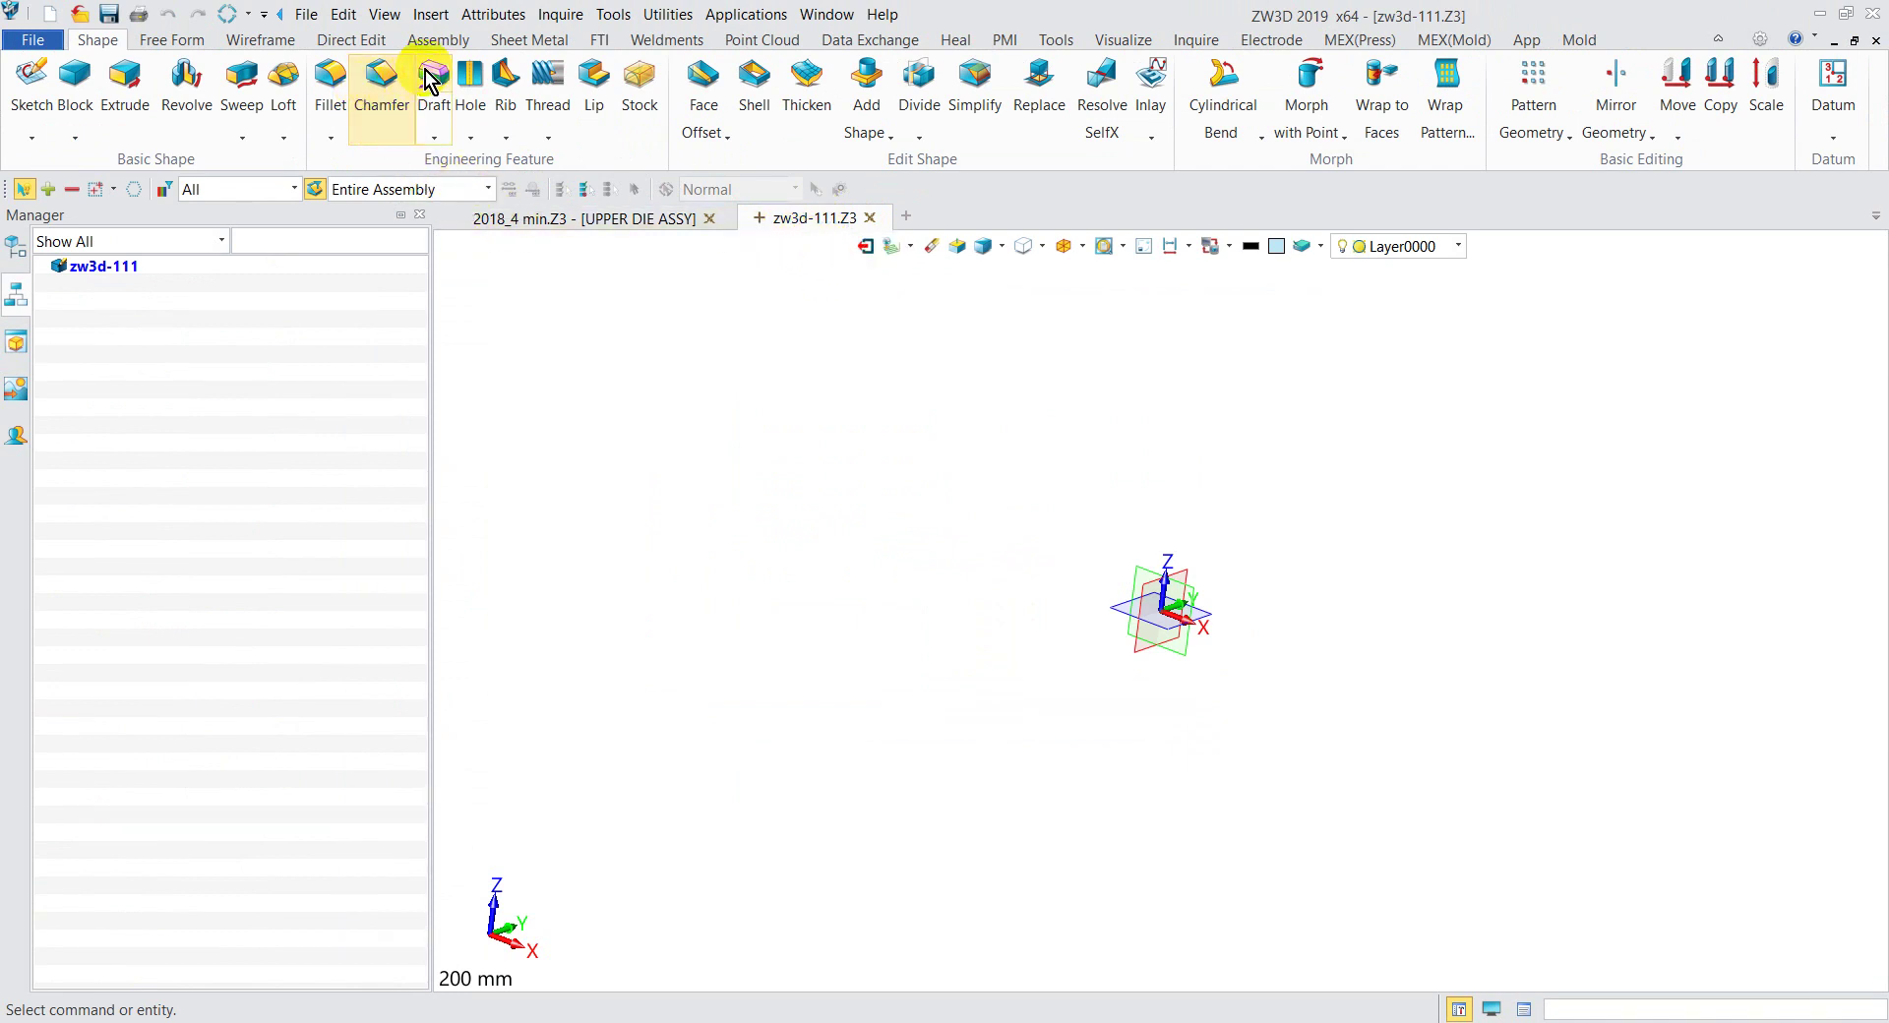
# Step: Locate UPPER DIE ASSY in the original die file, then return to zw3d-111
pyautogui.click(435, 39)
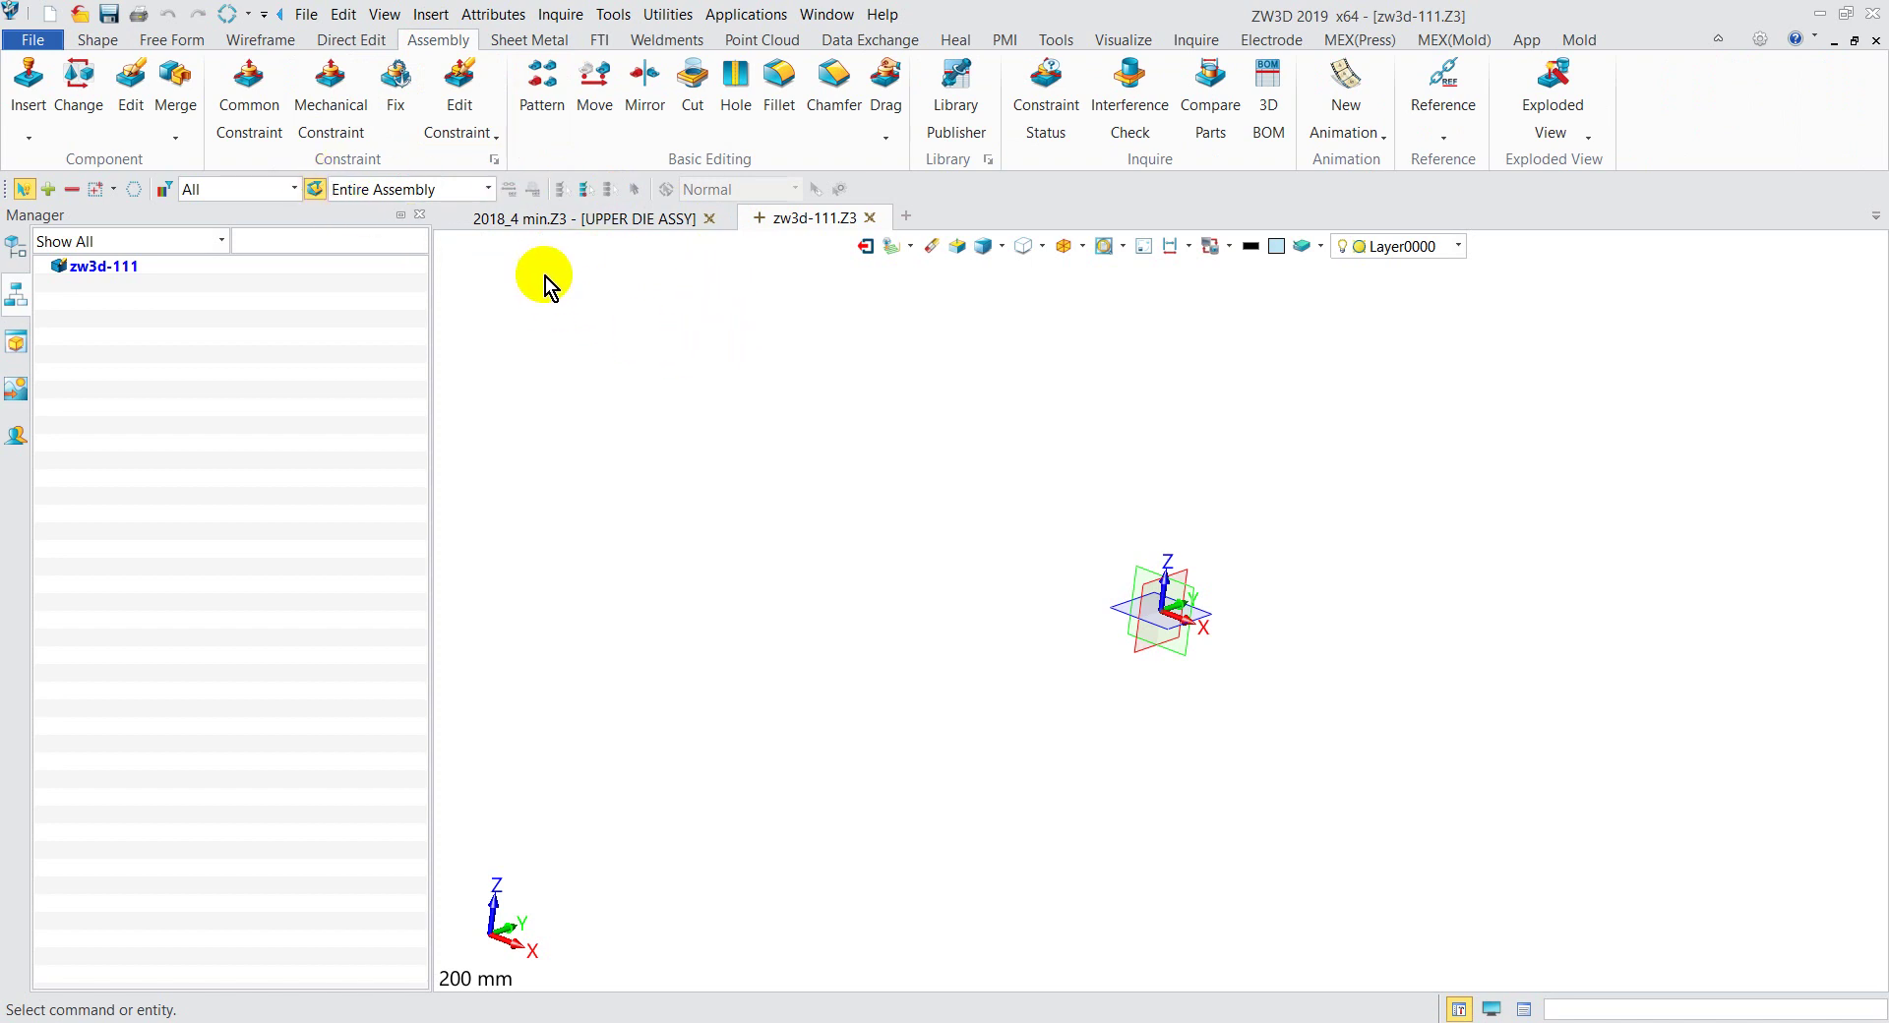
pyautogui.click(587, 226)
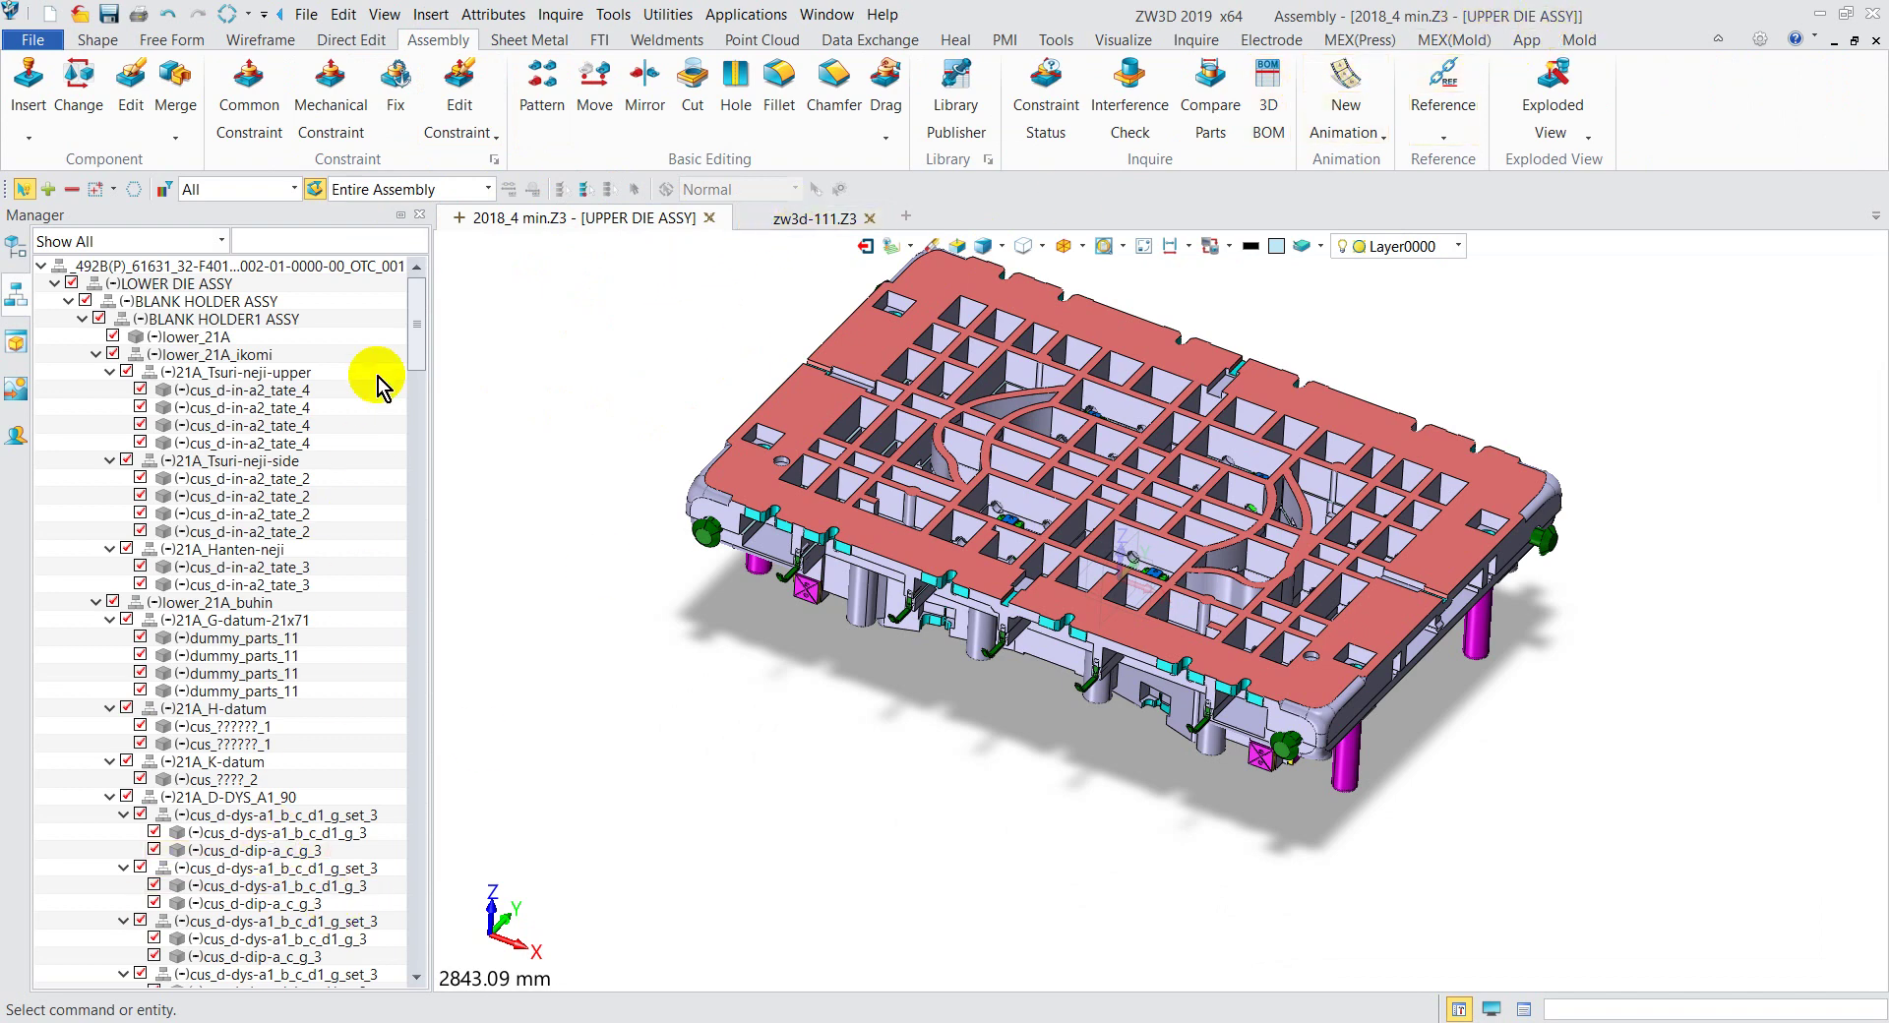
pyautogui.moveTo(416, 340); pyautogui.dragTo(400, 919)
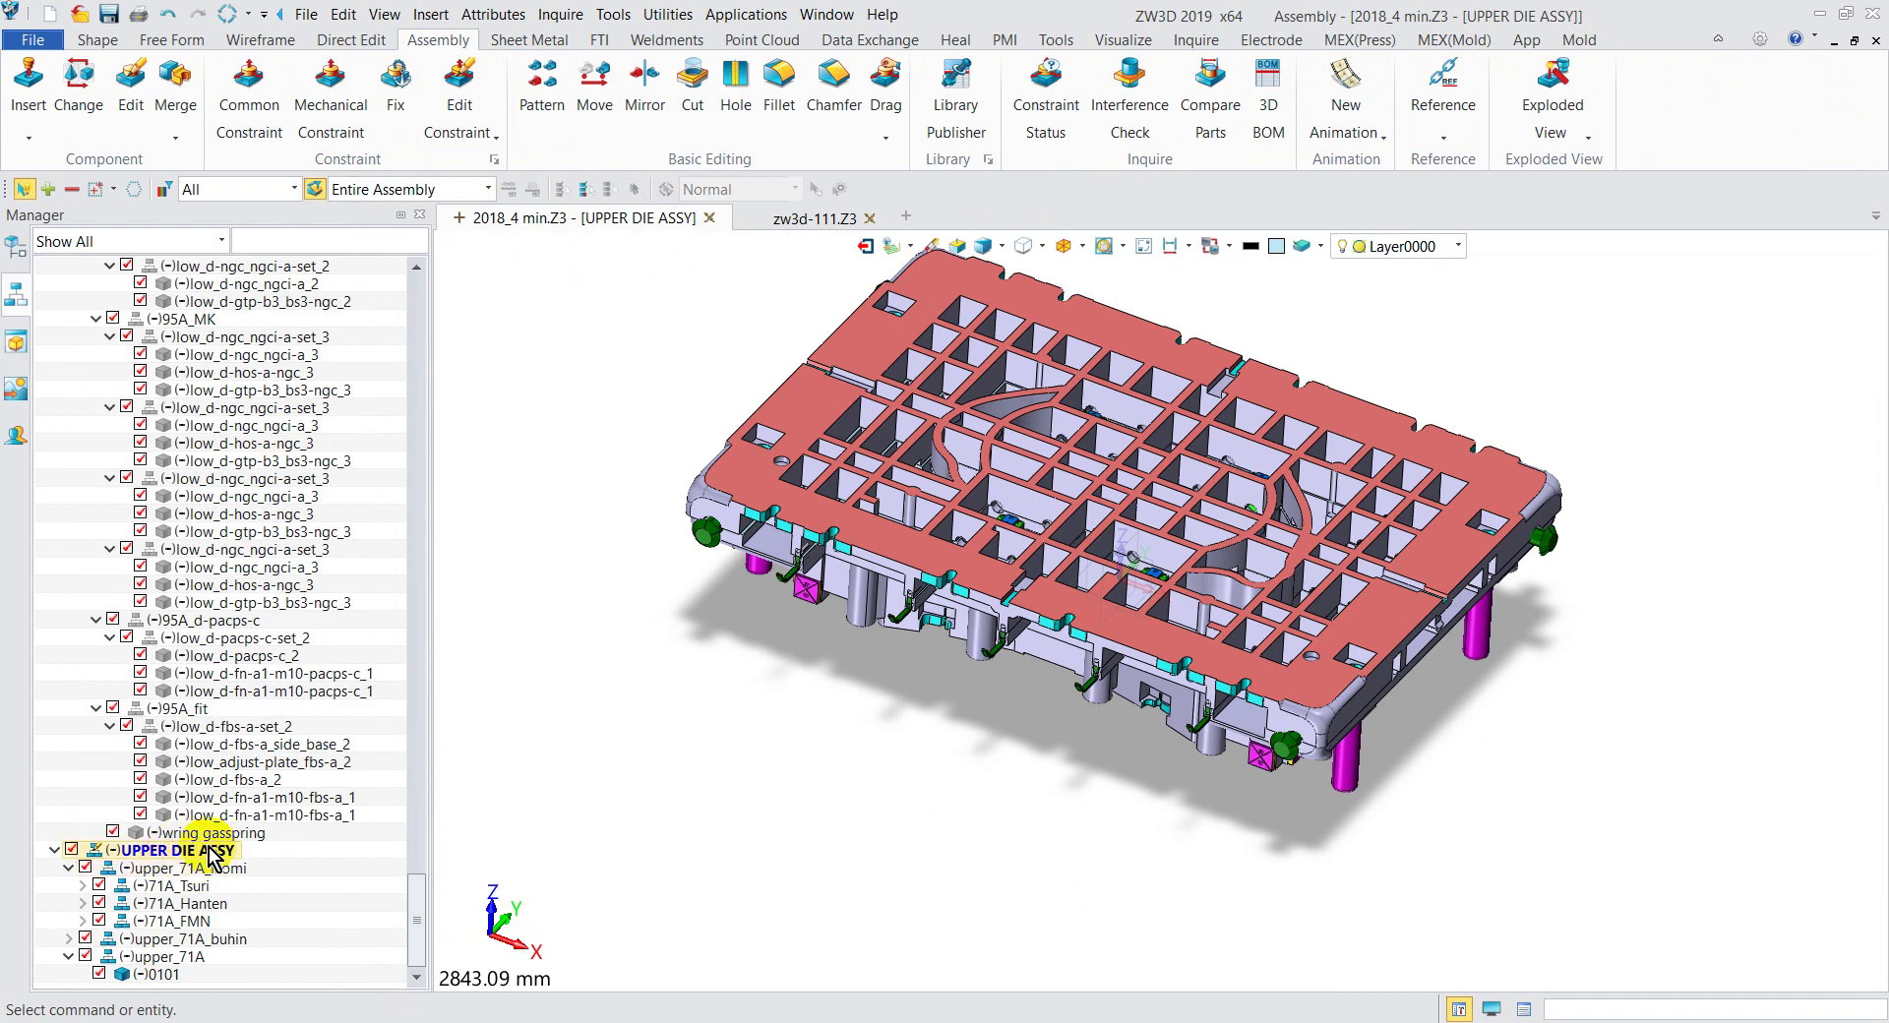
pyautogui.click(202, 857)
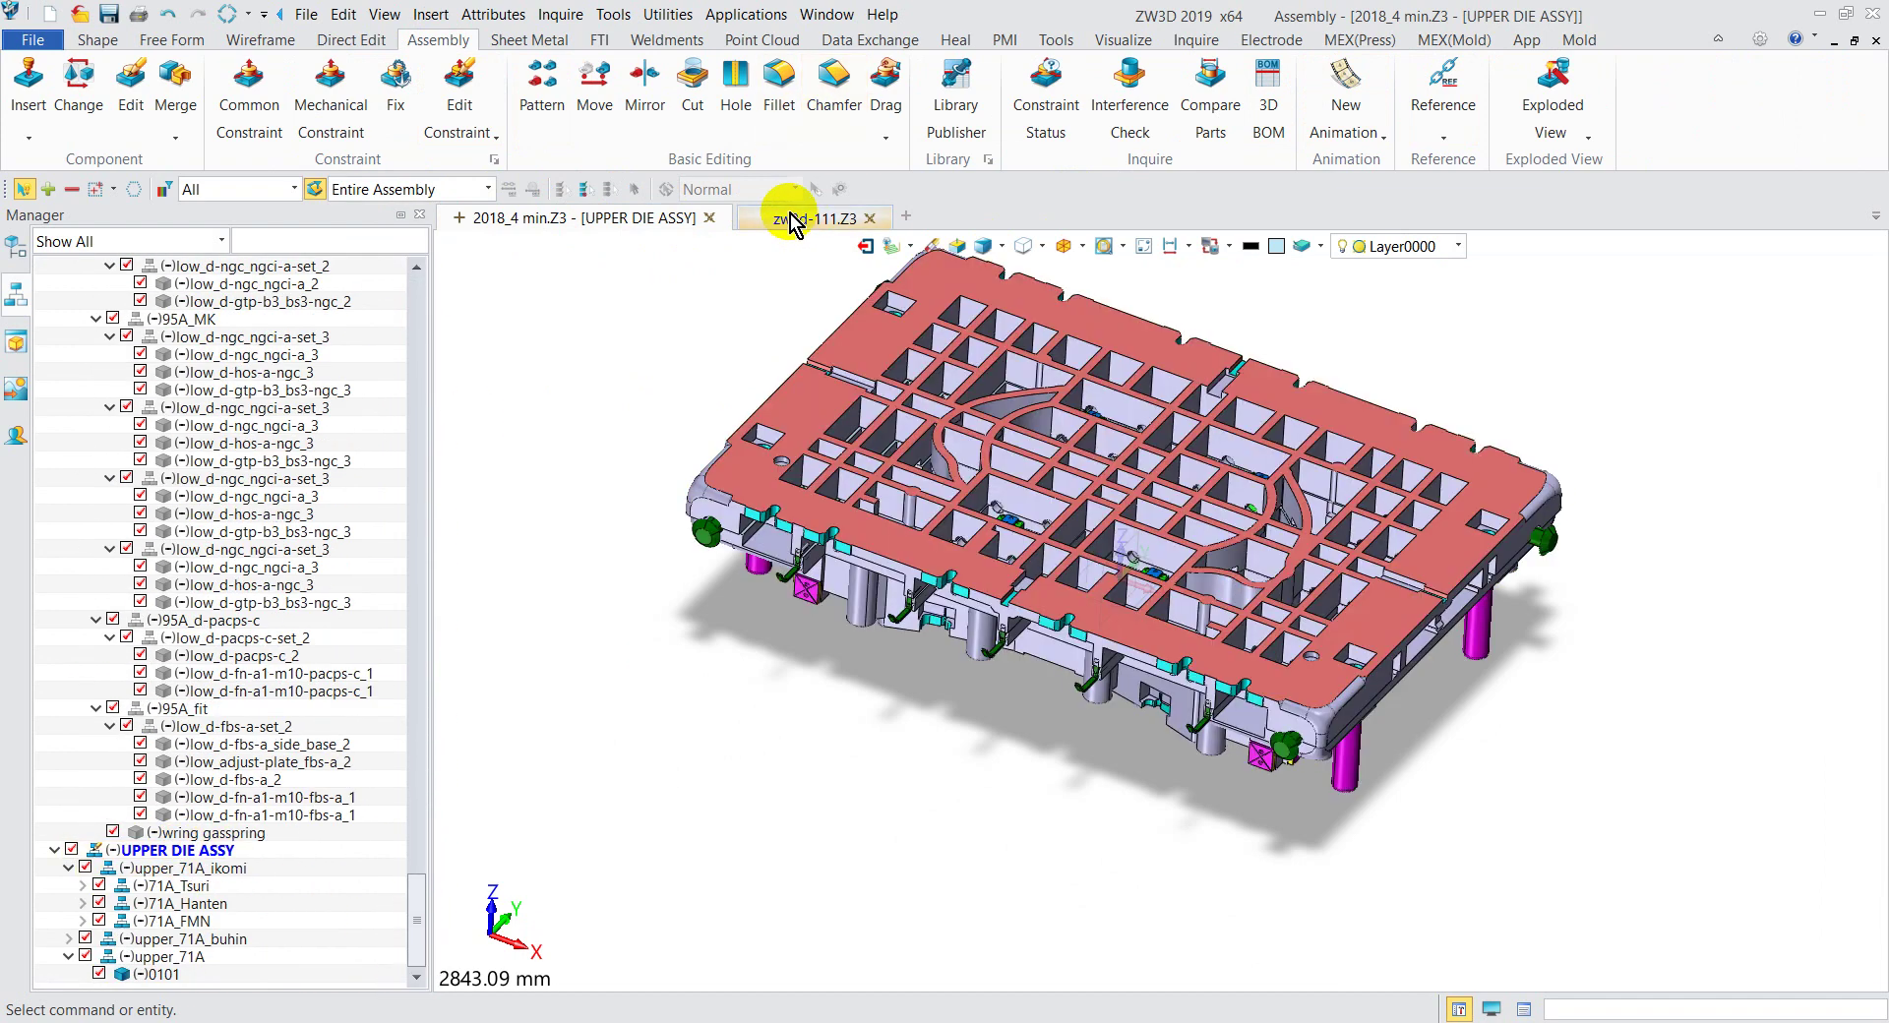
pyautogui.click(782, 217)
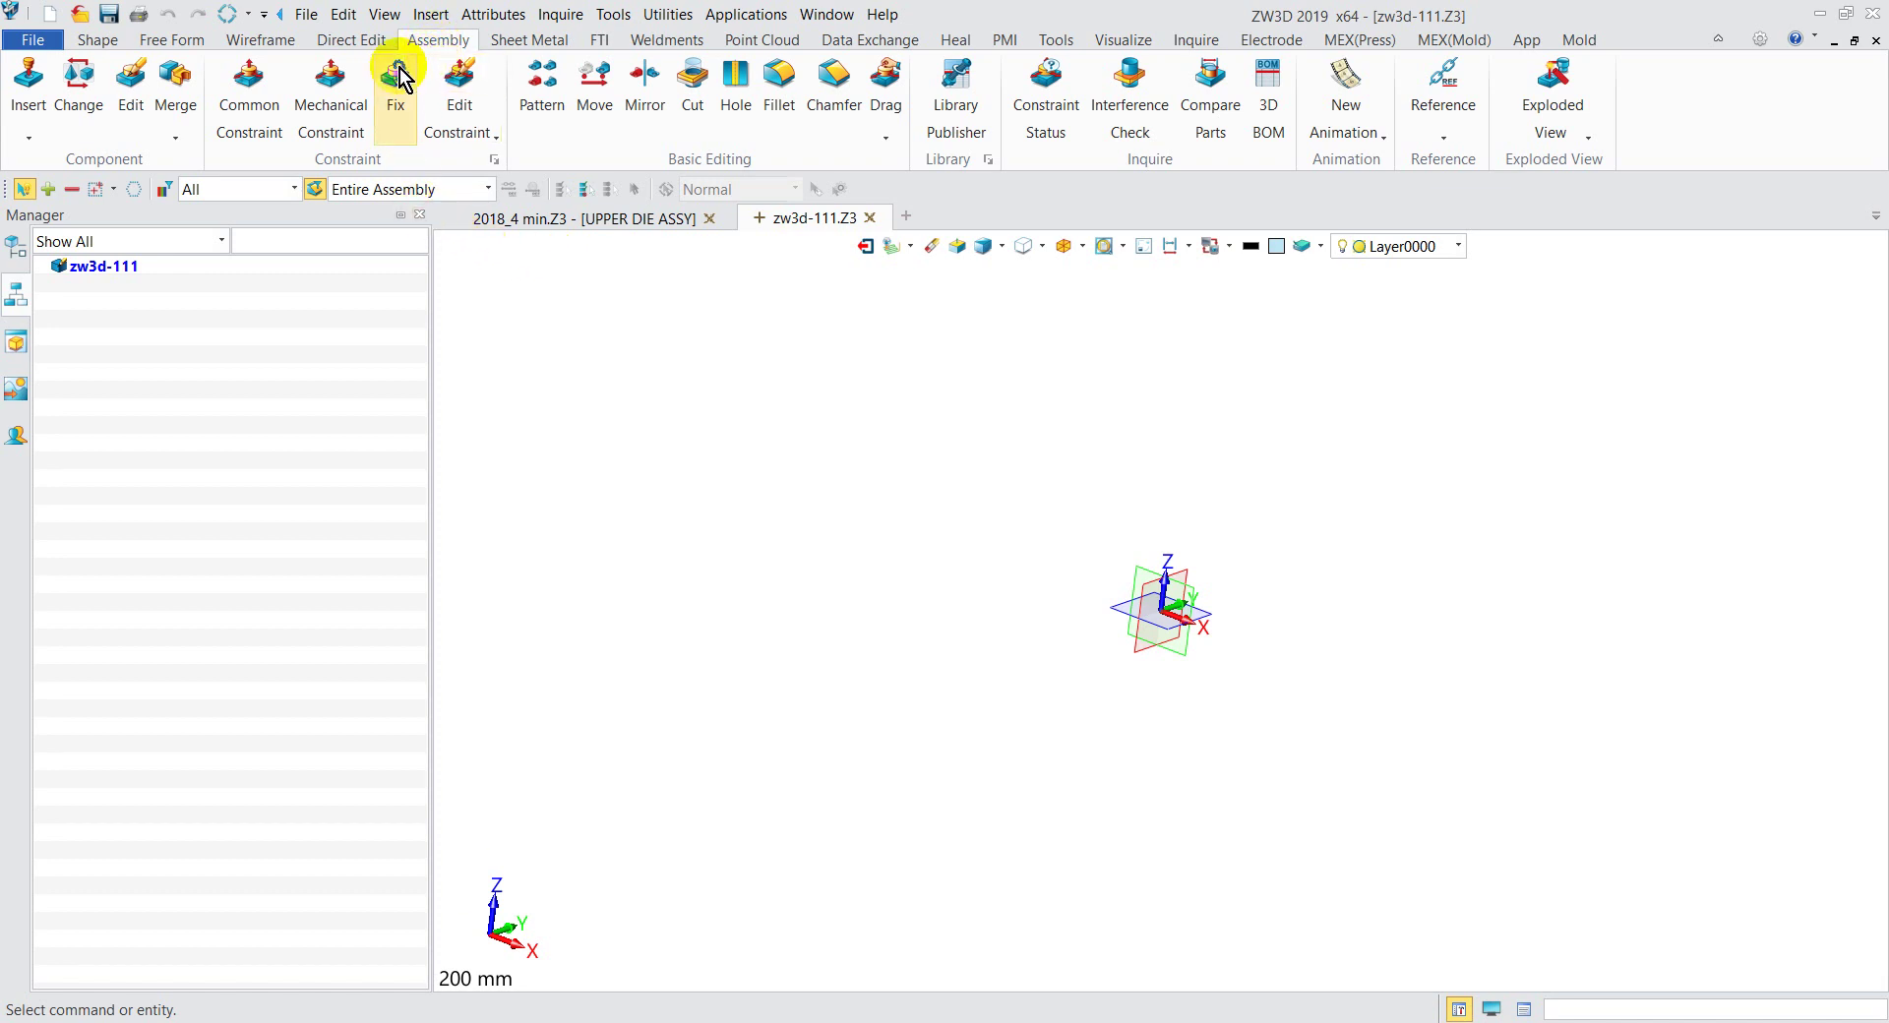
# Step: Insert UPPER DIE ASSY, filtered by 'upper', as an independent copied component
pyautogui.click(30, 138)
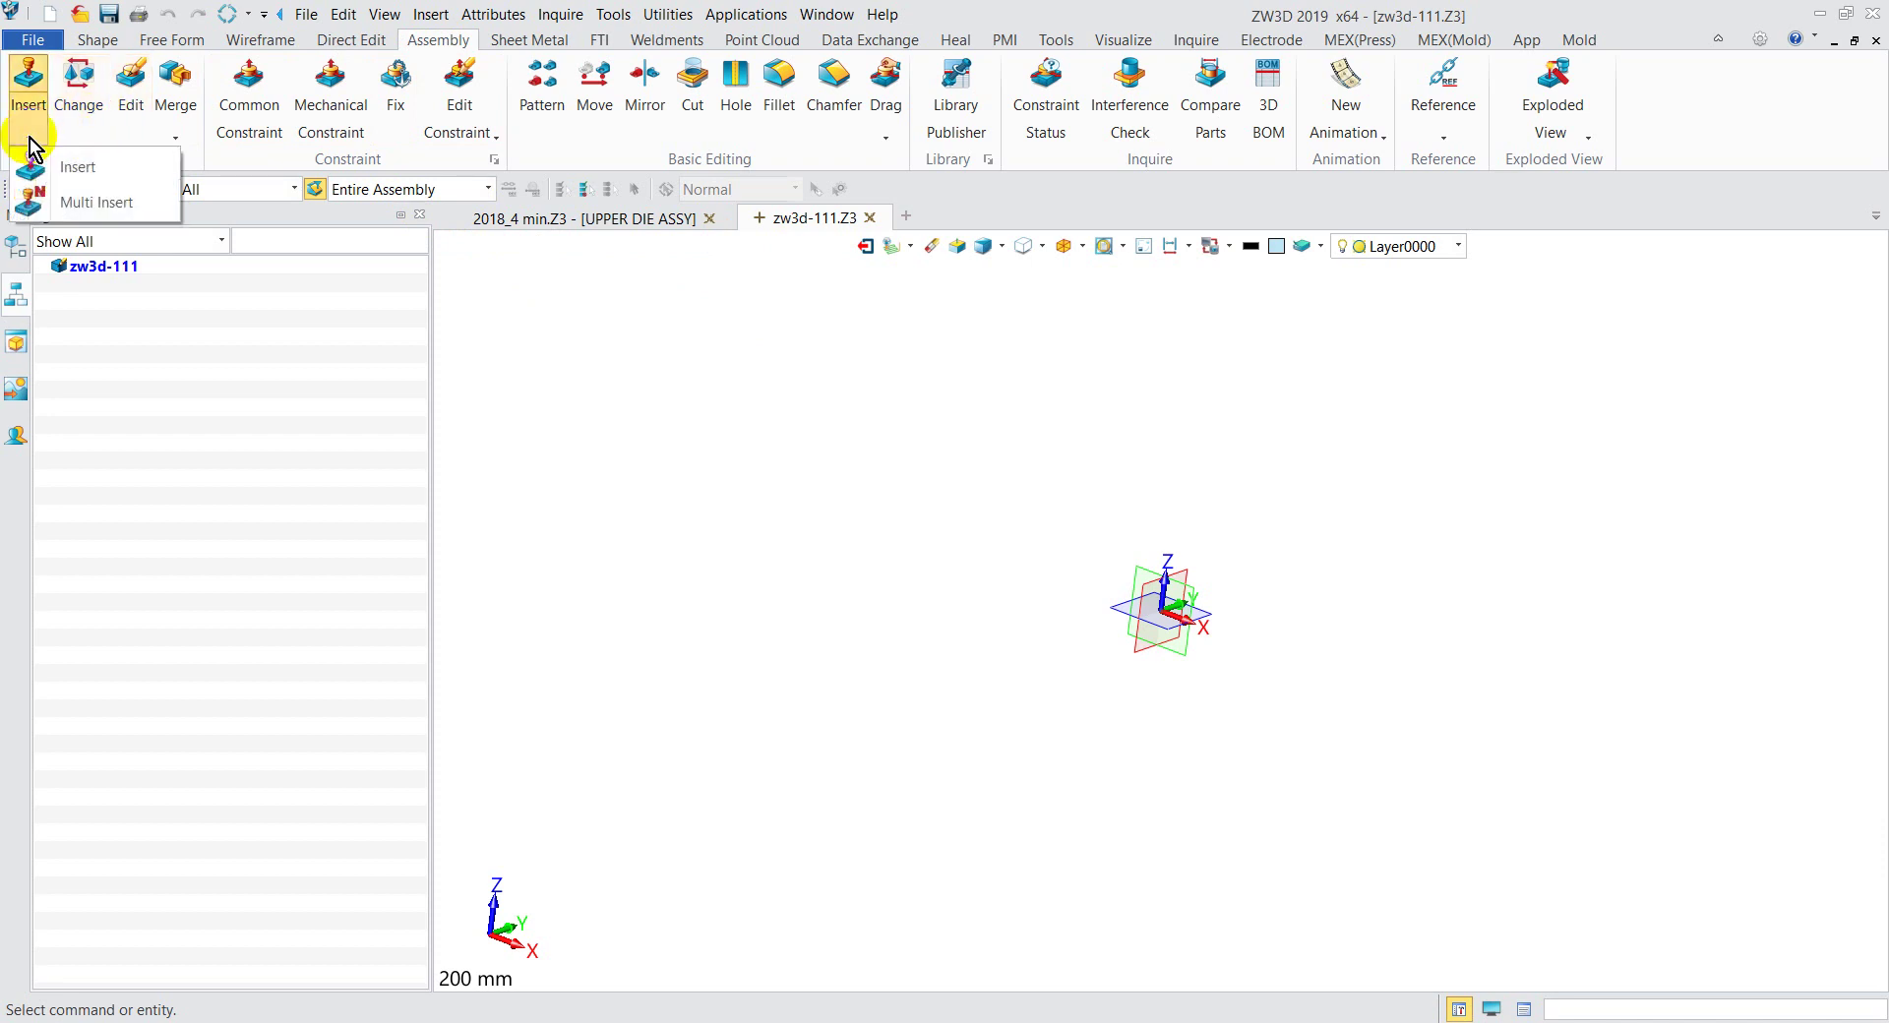
pyautogui.click(79, 169)
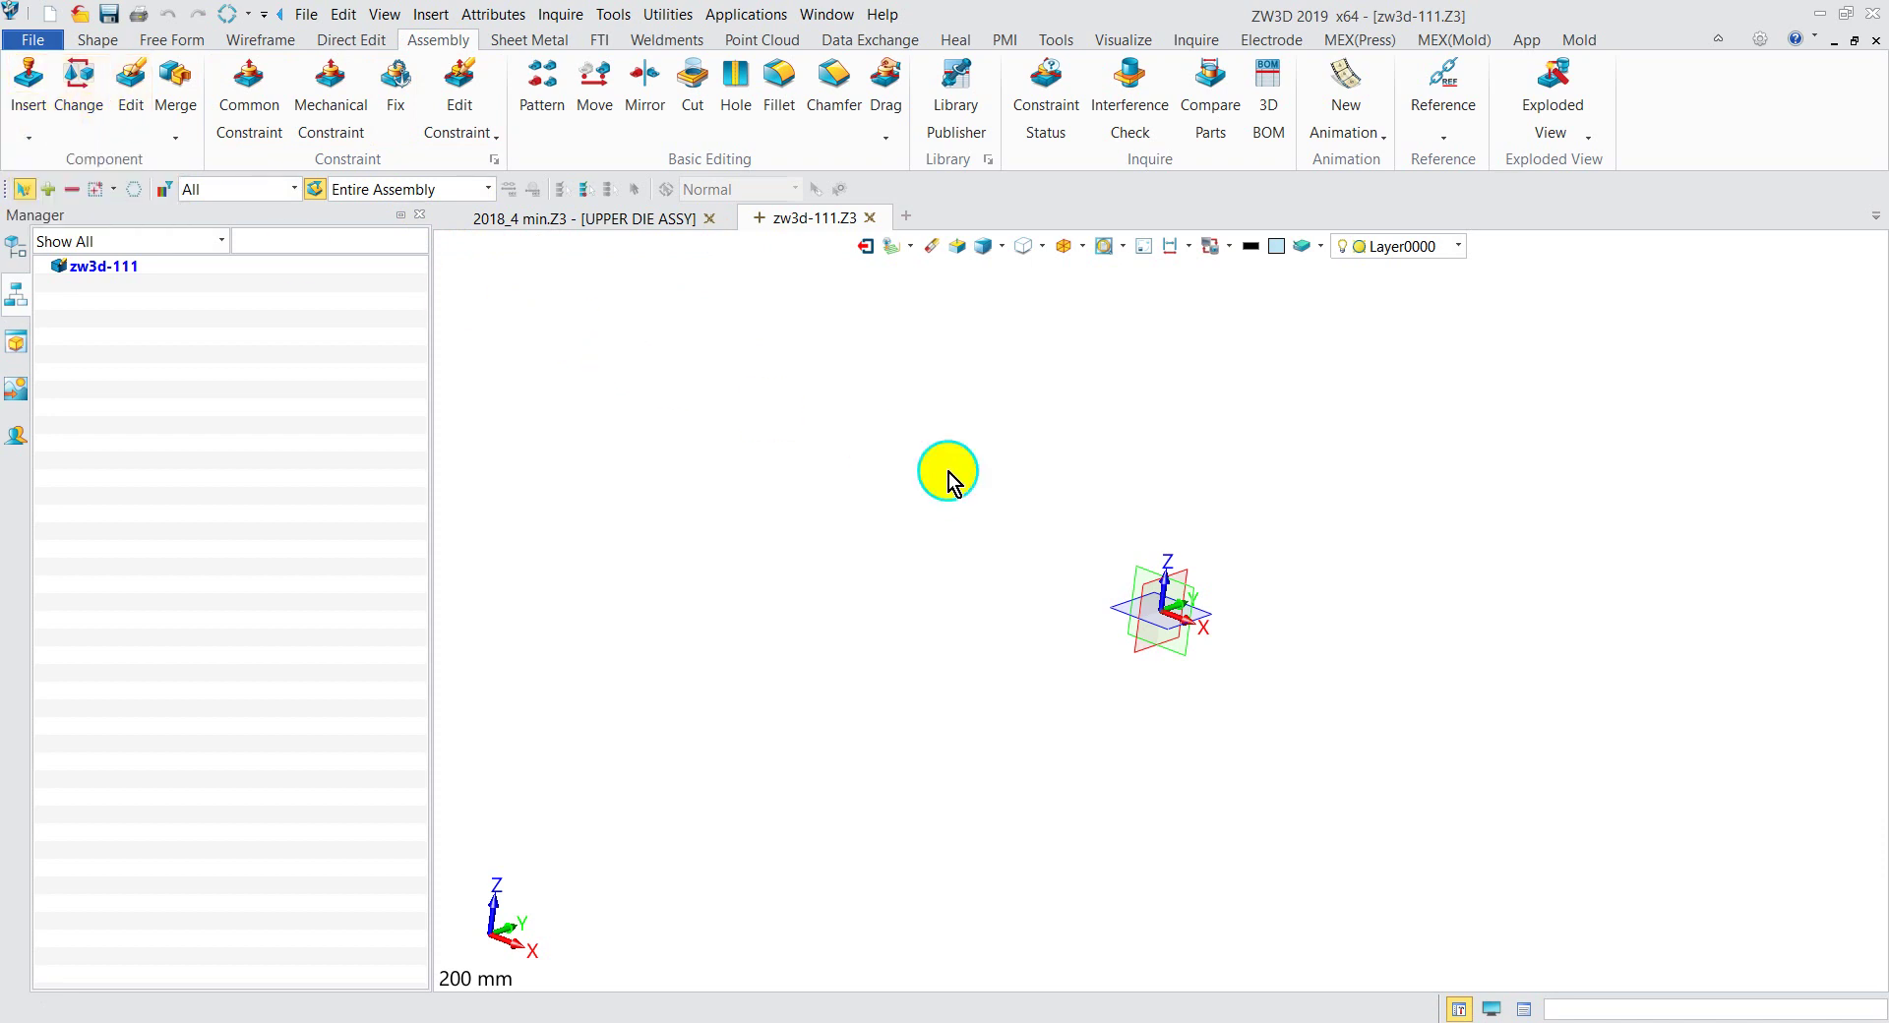
pyautogui.rightClick(948, 473)
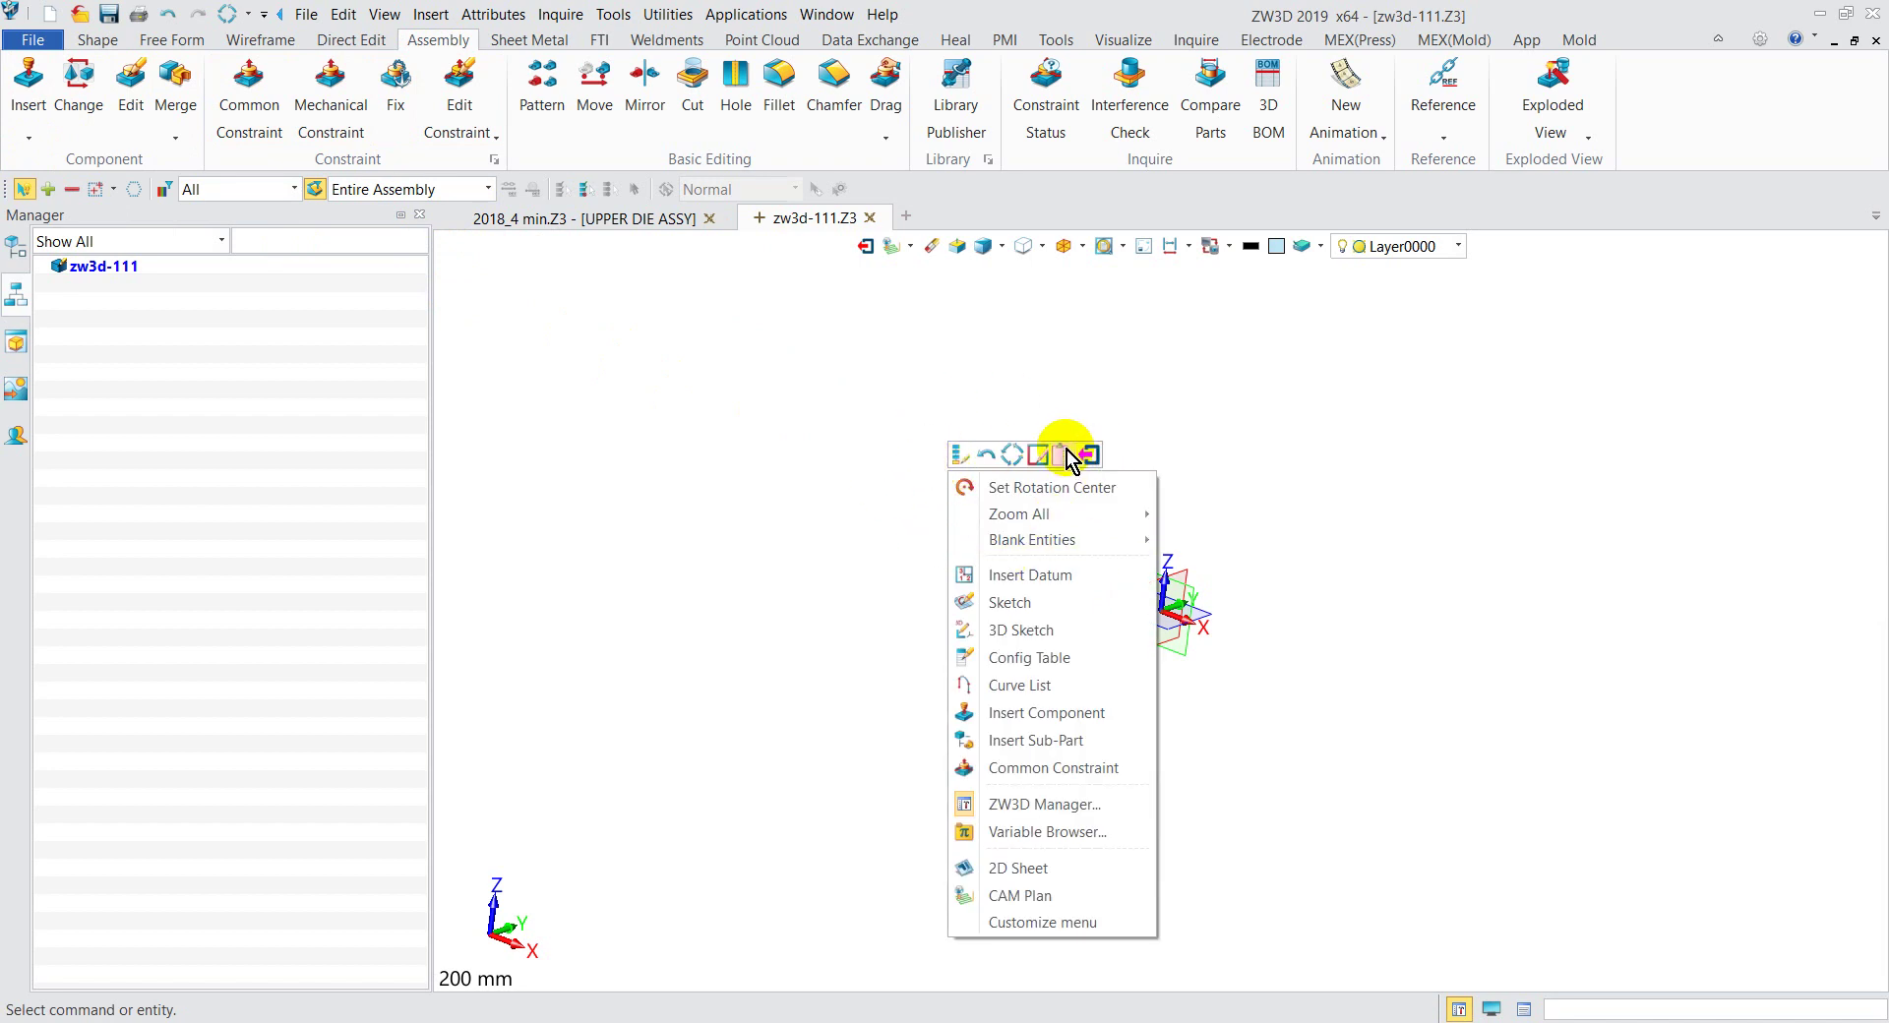
pyautogui.click(1076, 726)
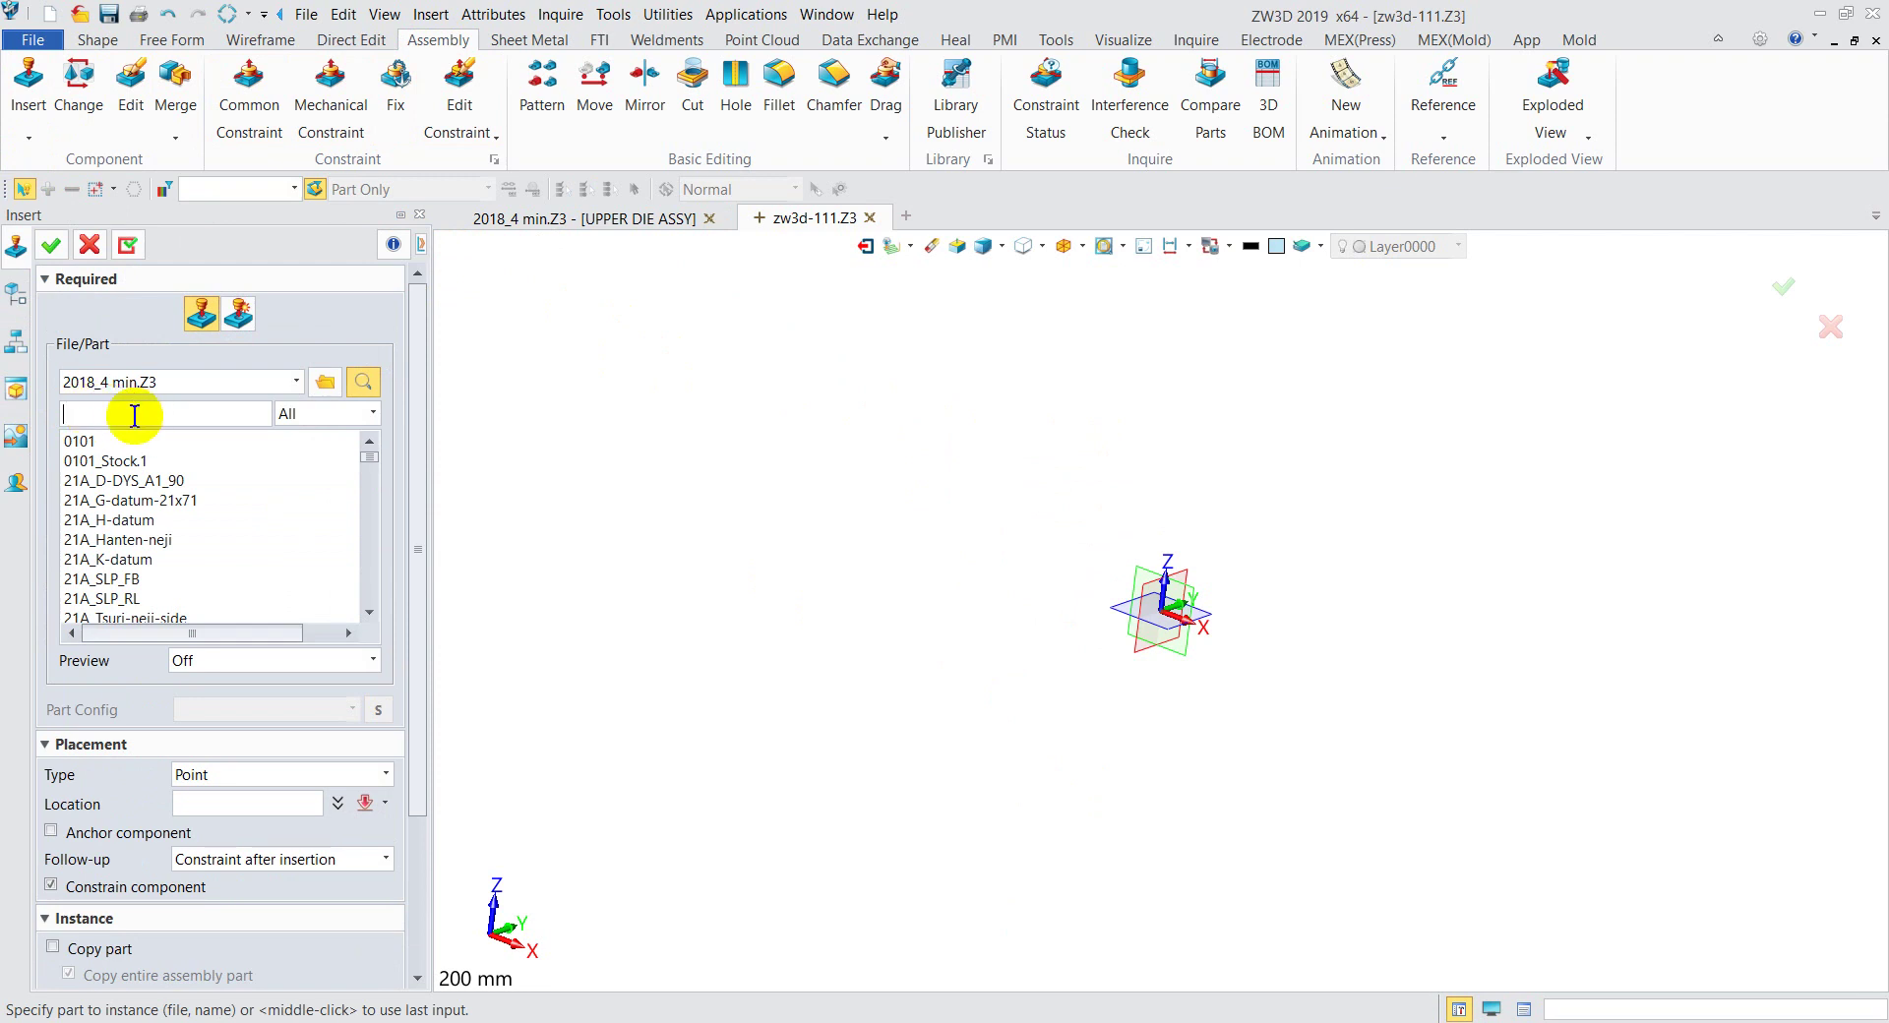
pyautogui.click(168, 412)
pyautogui.write('upp')
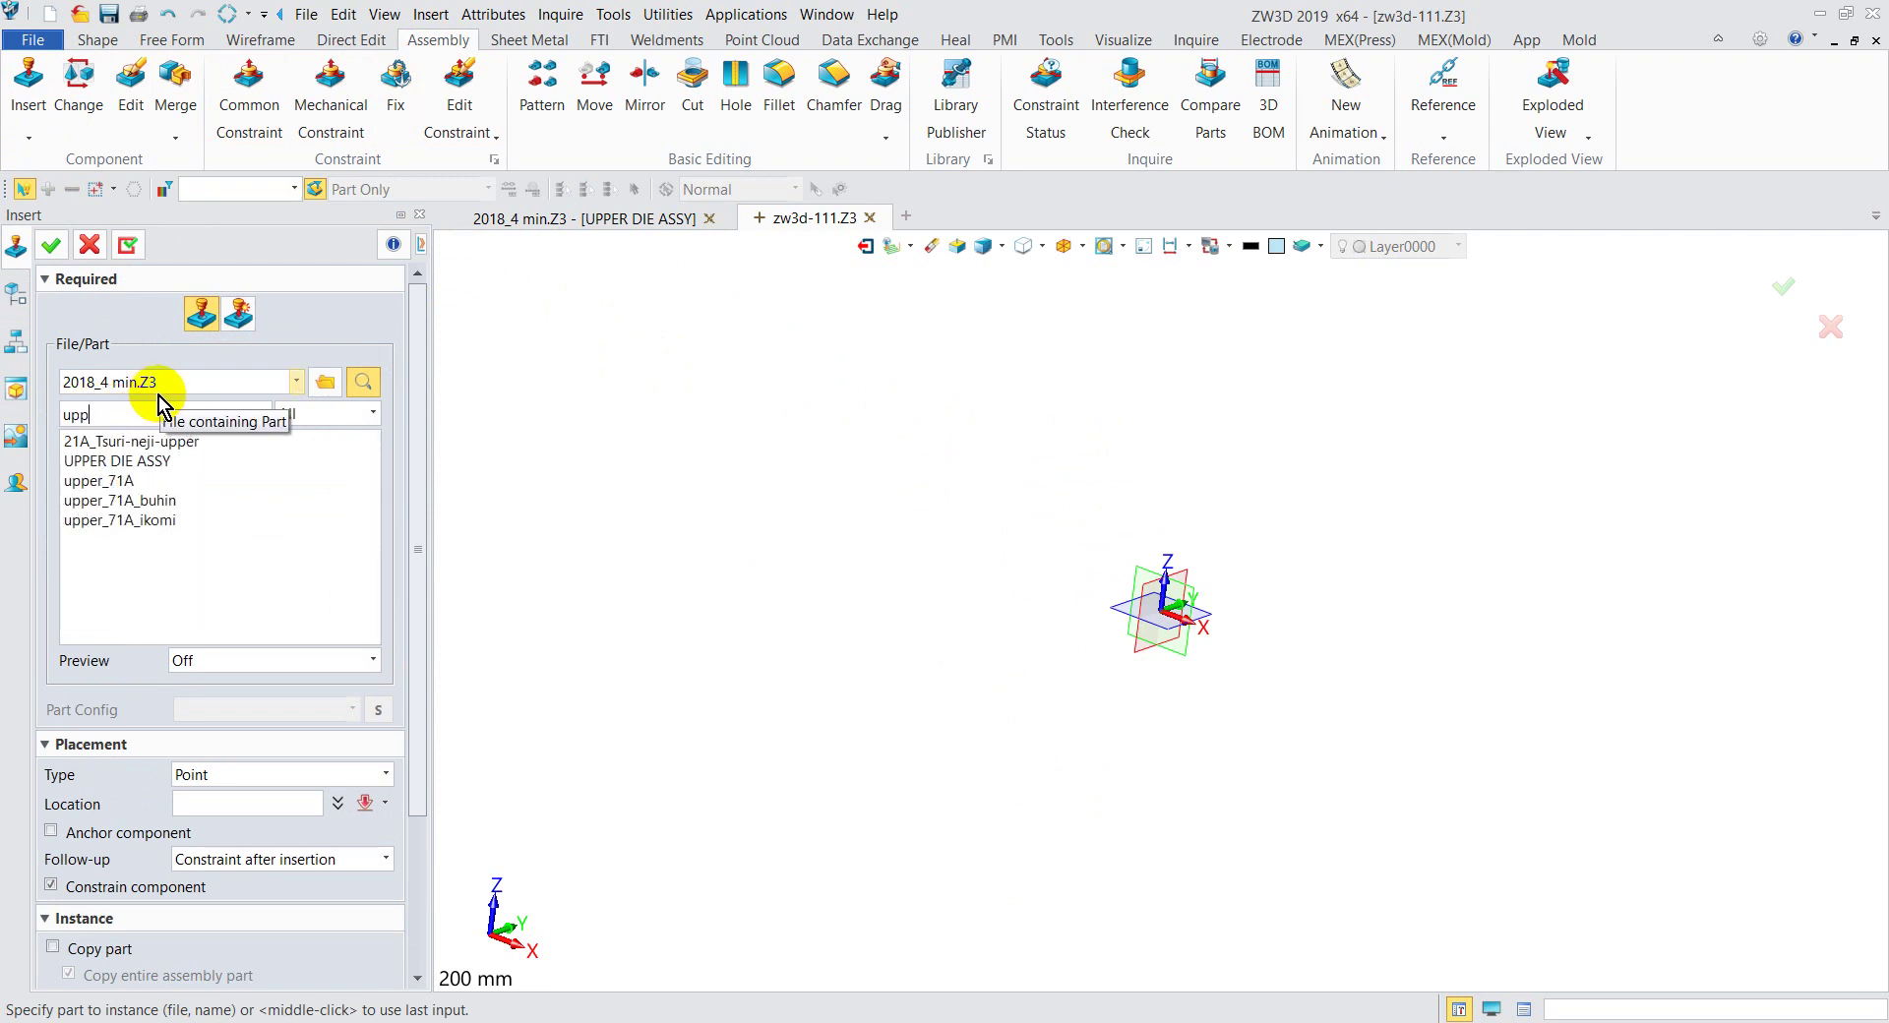
pyautogui.write('er')
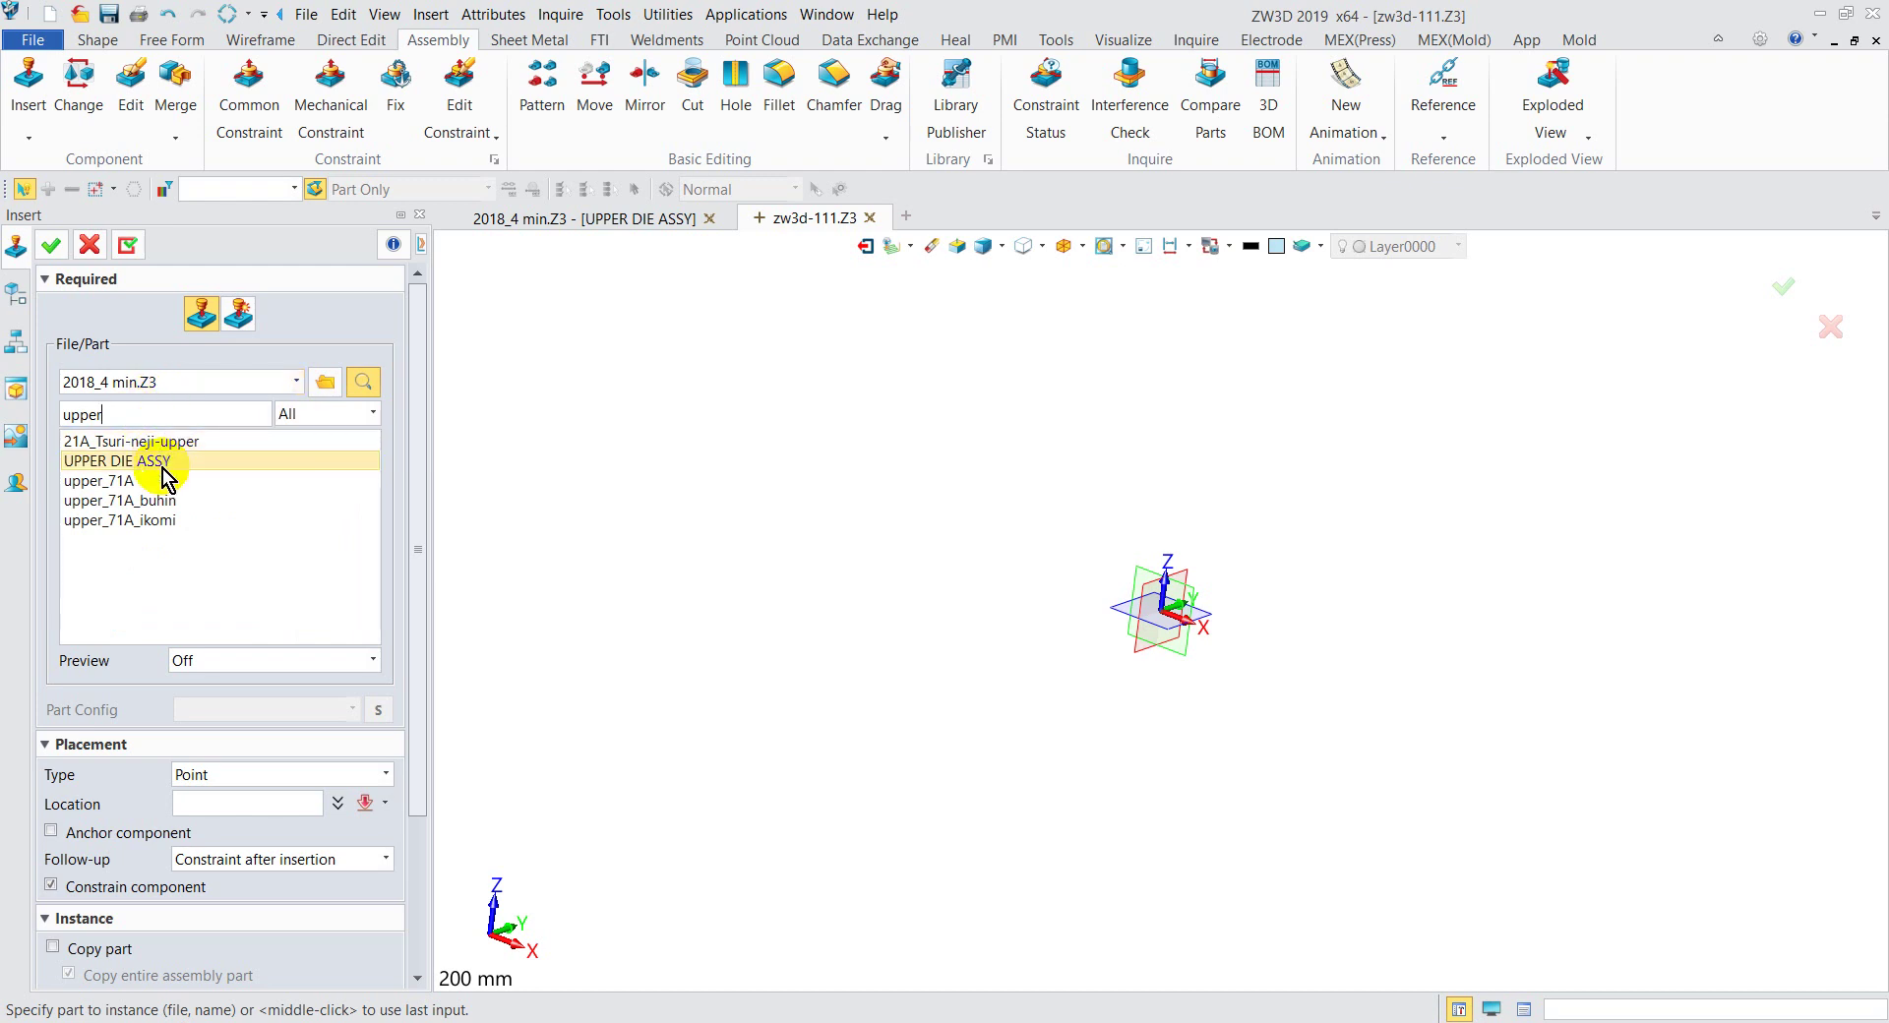
pyautogui.click(161, 467)
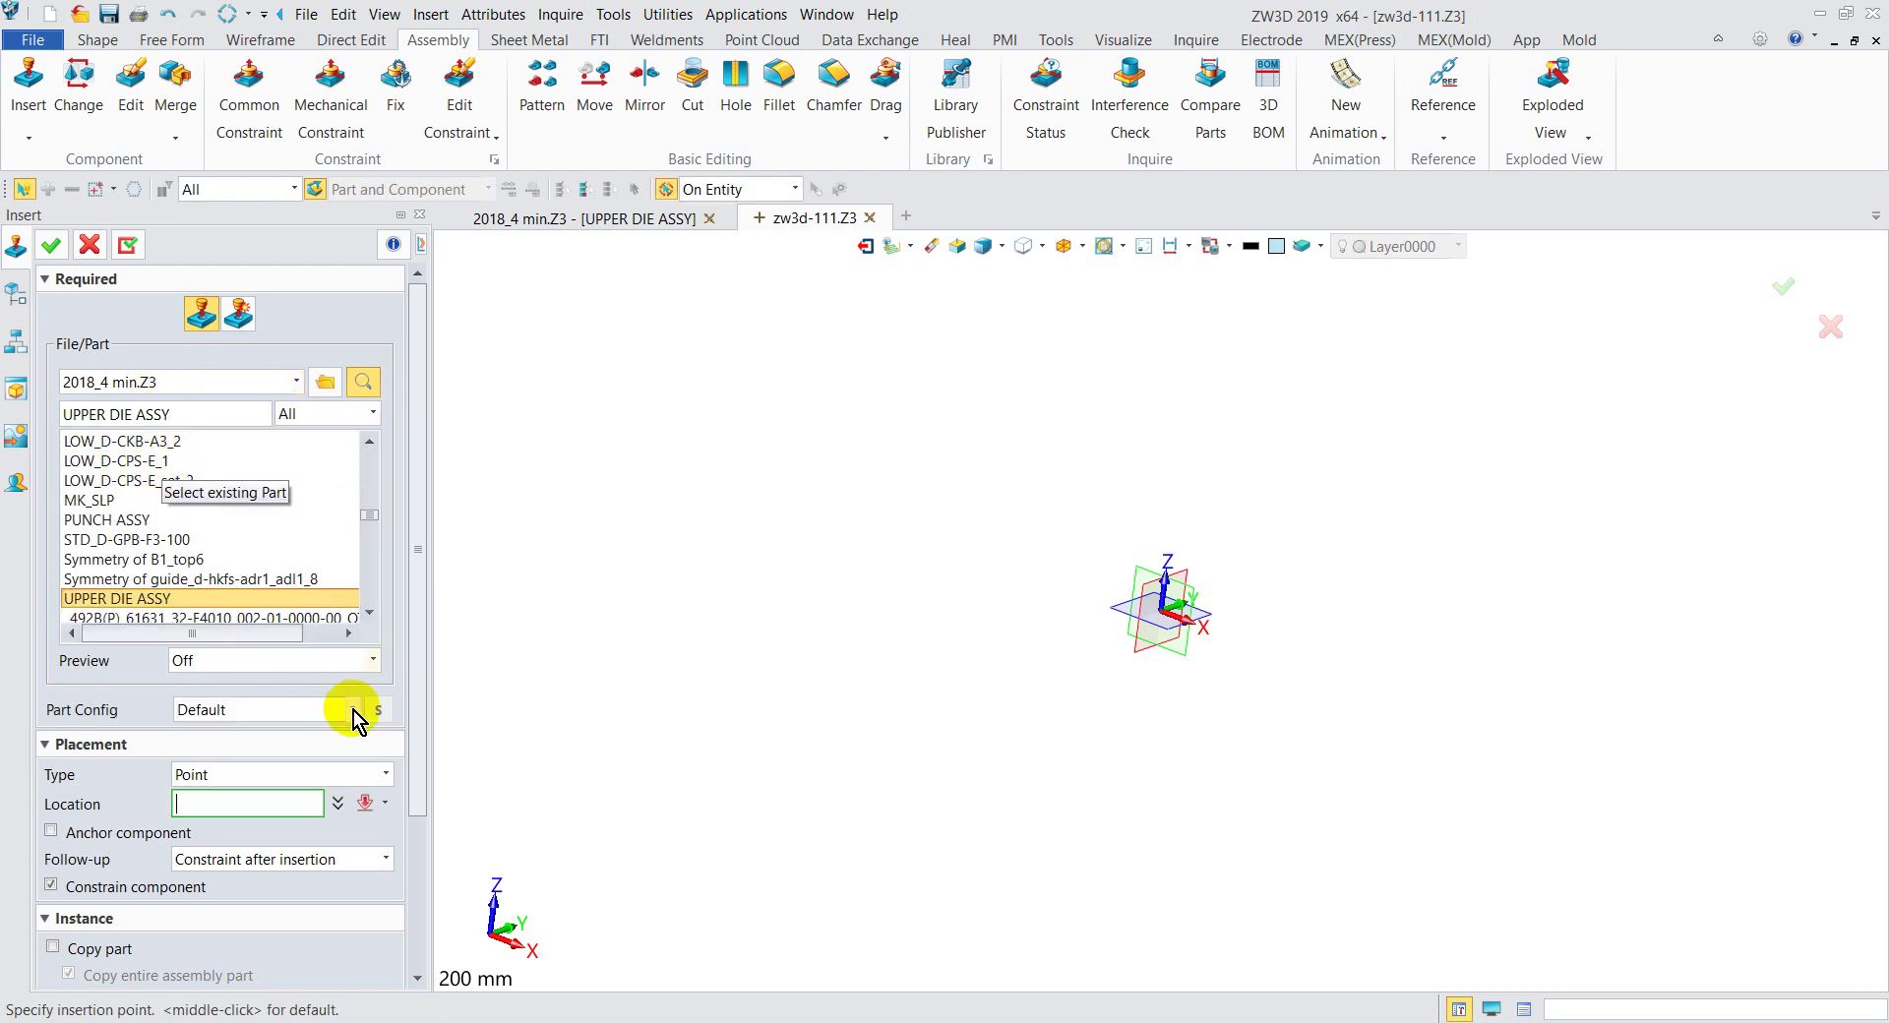
pyautogui.moveTo(417, 659); pyautogui.dragTo(410, 812)
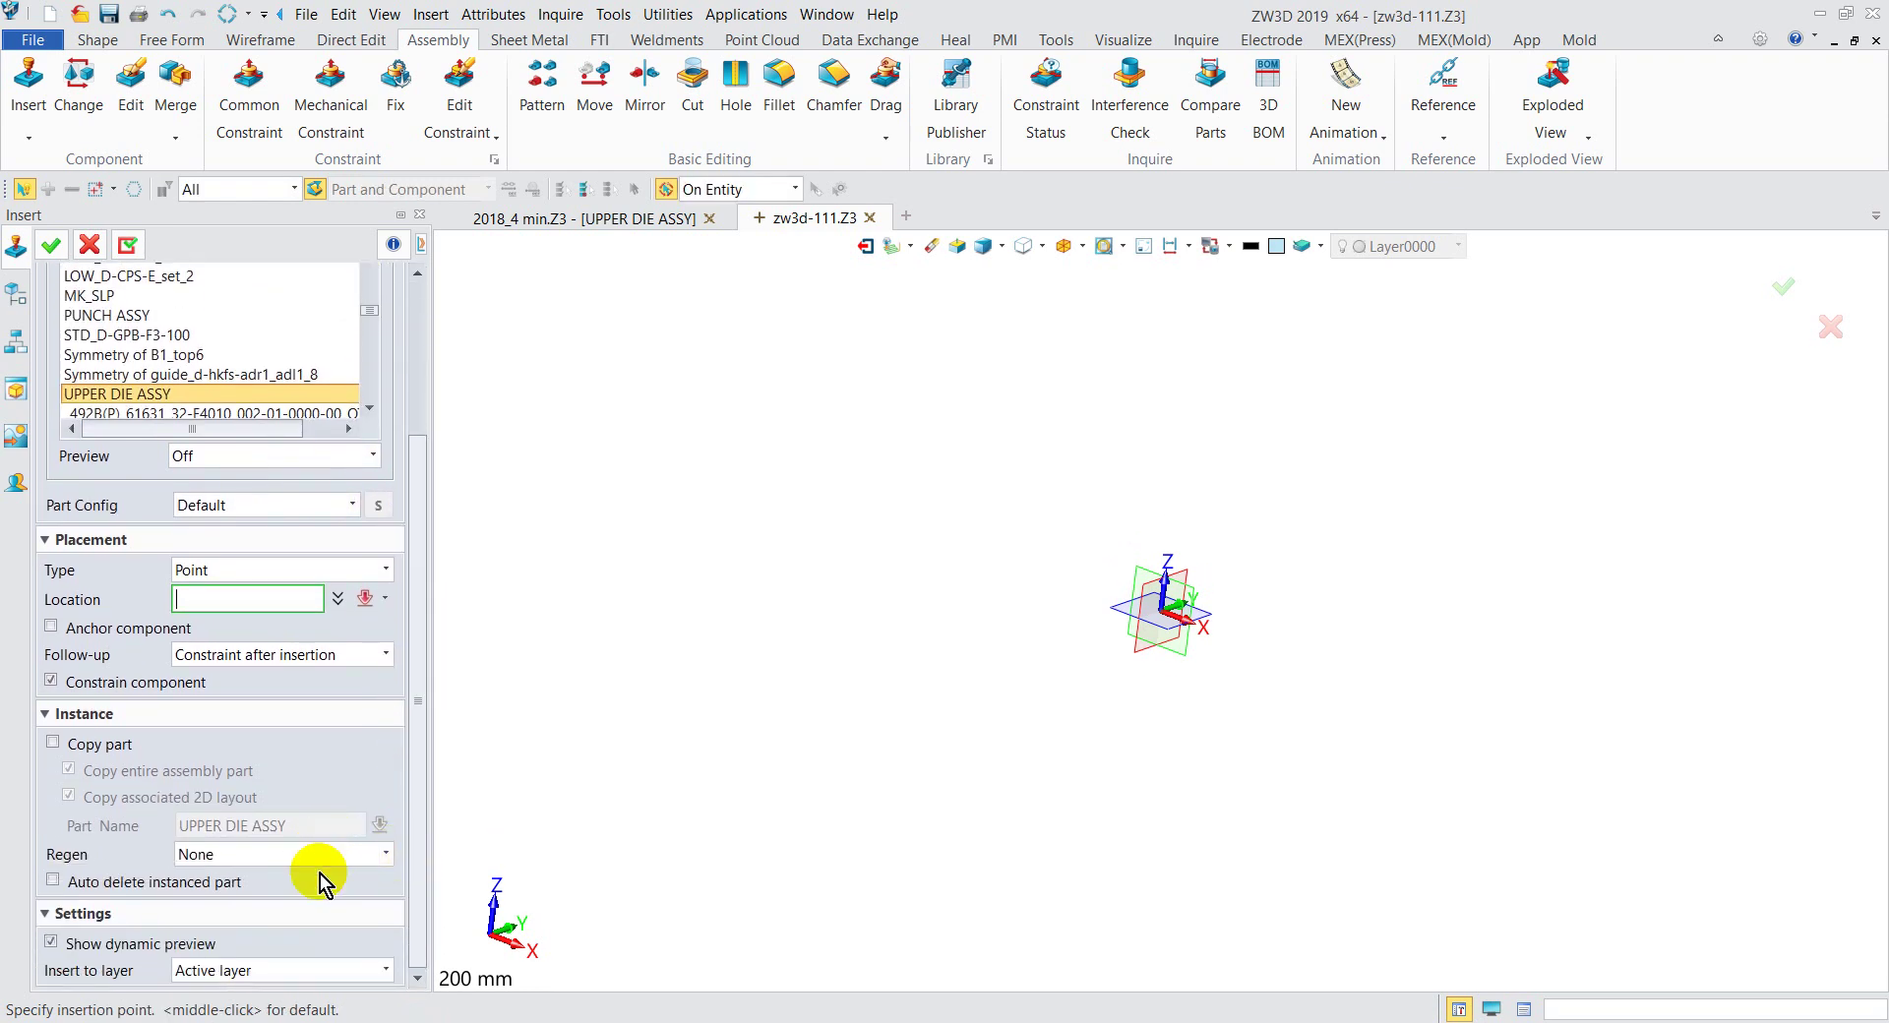
pyautogui.click(53, 744)
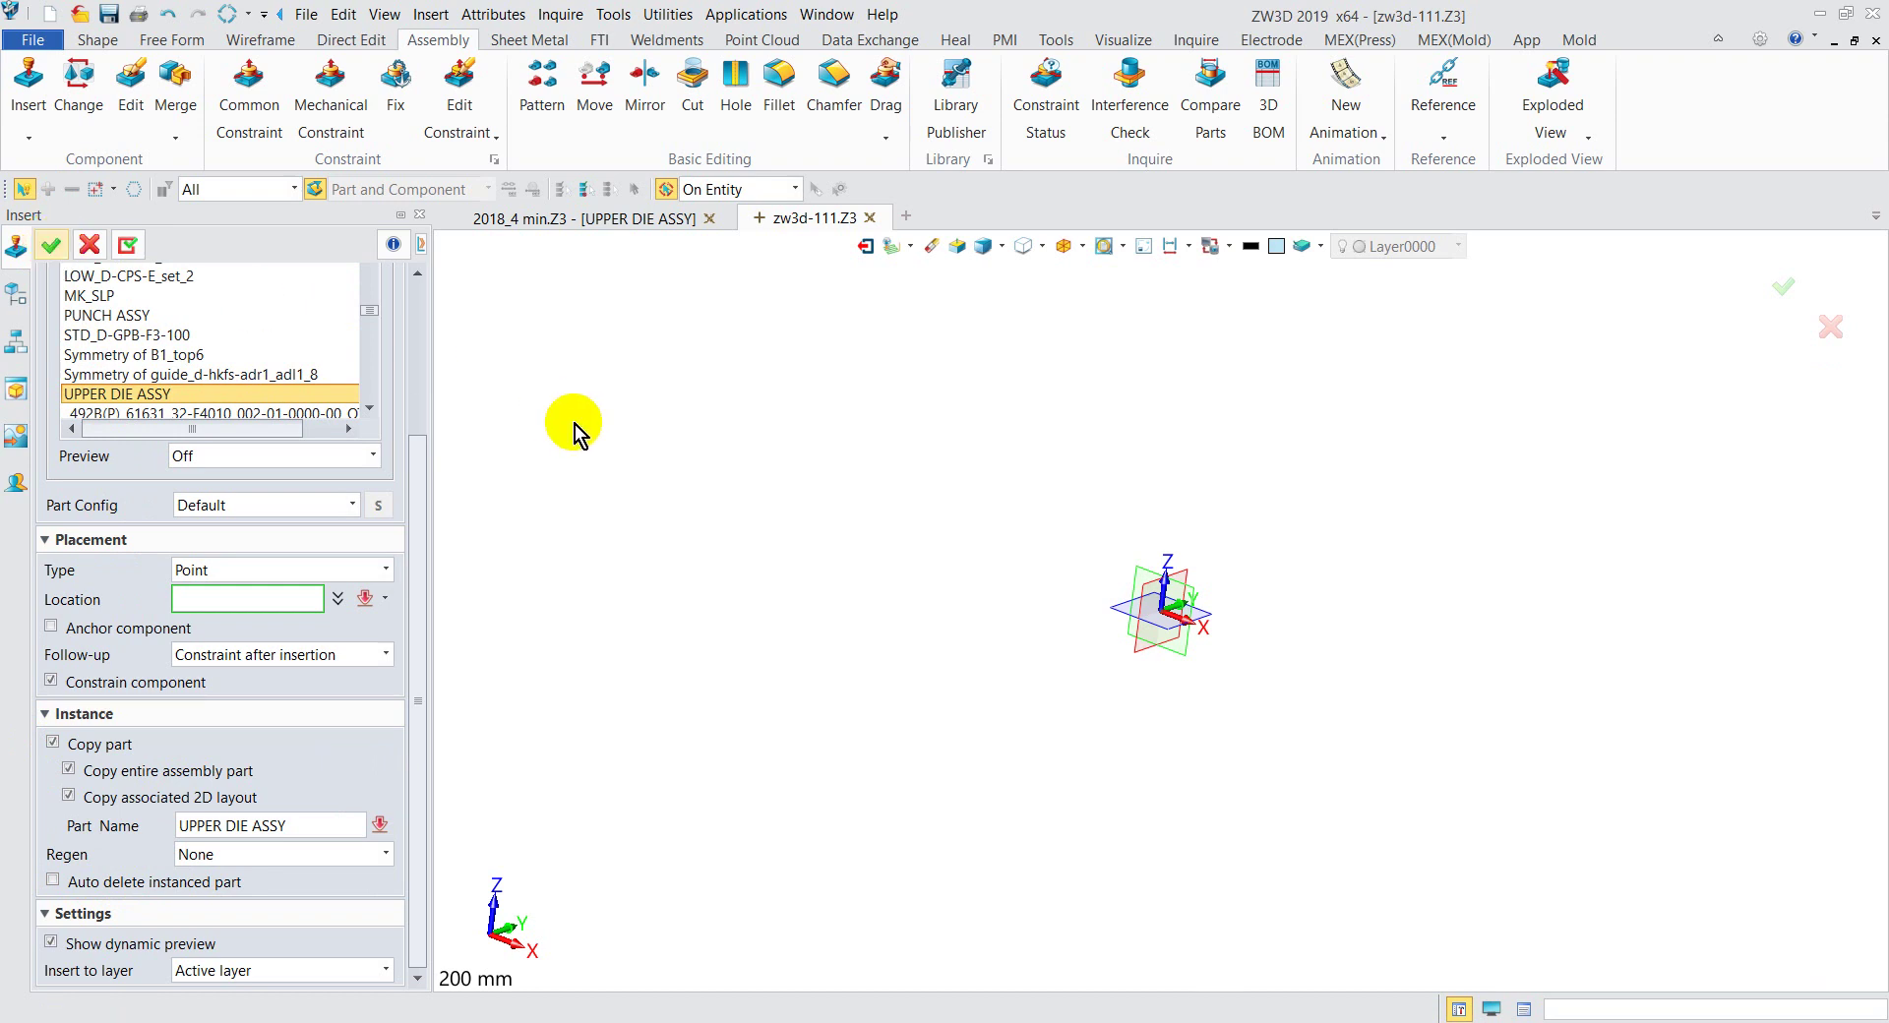
pyautogui.click(575, 423)
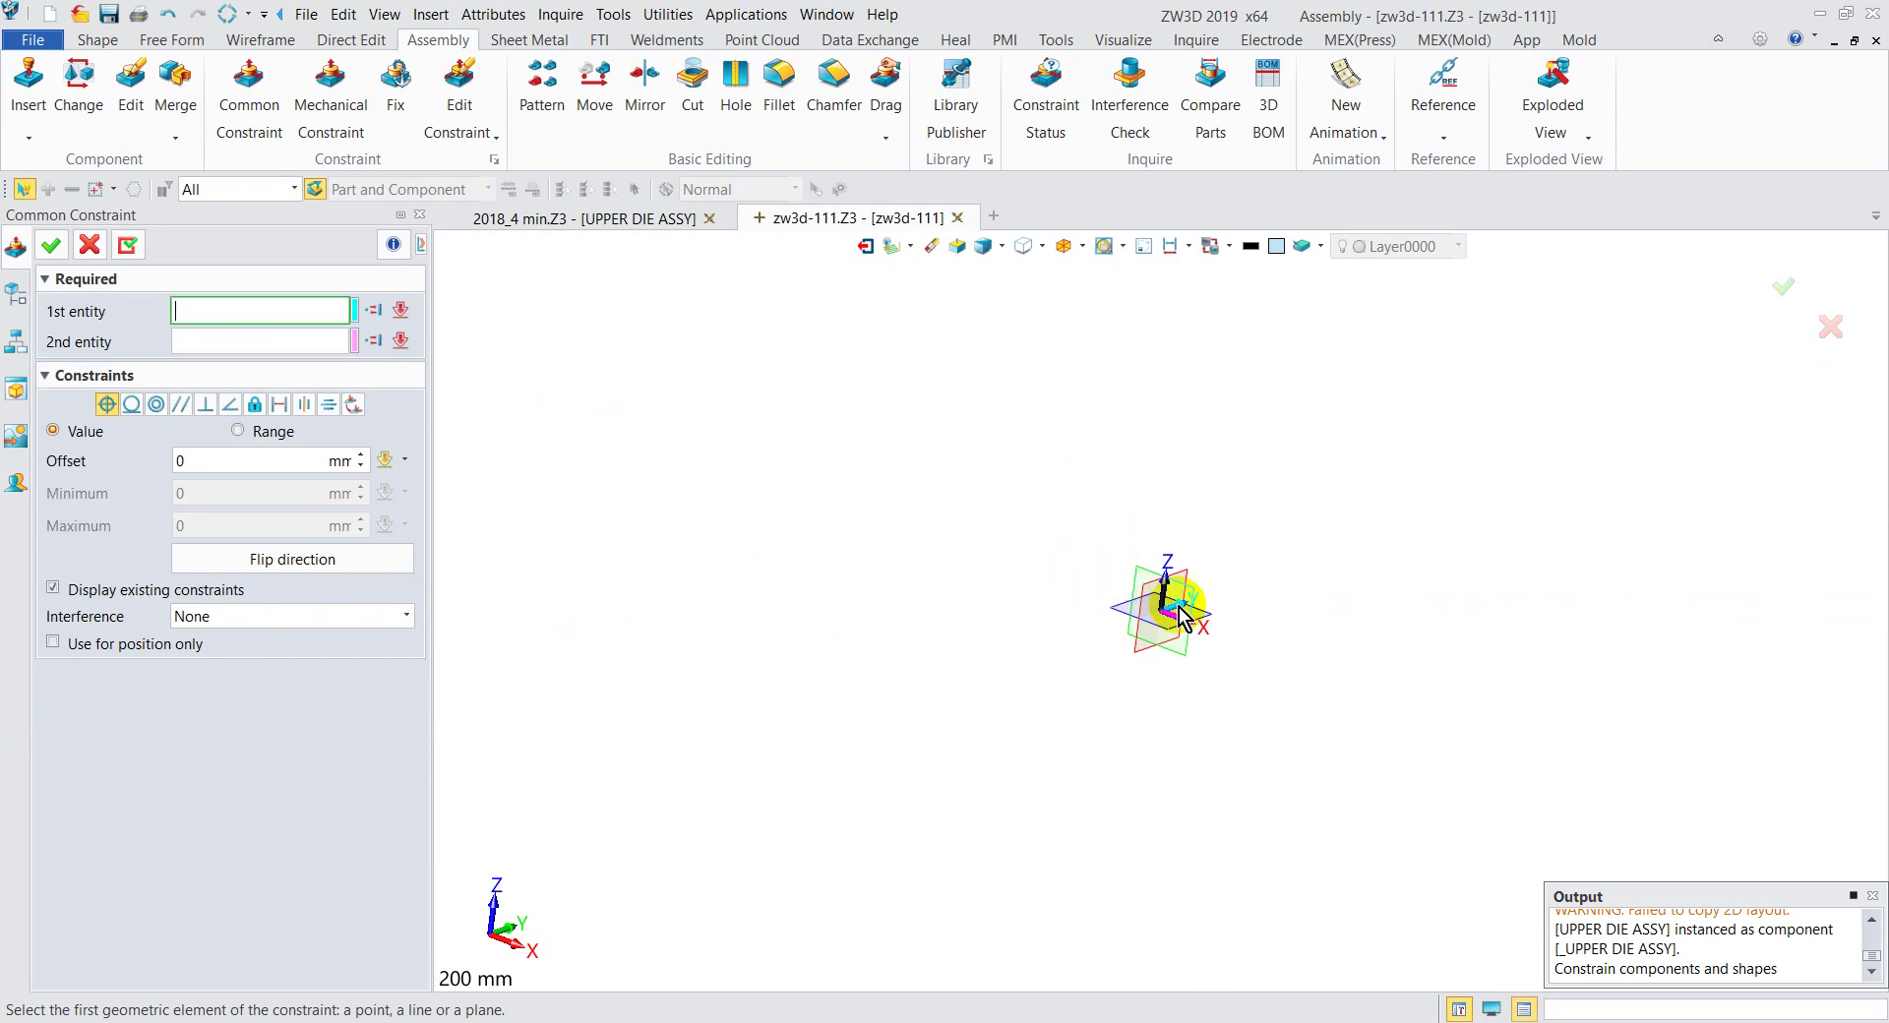
# Step: Leave the placed upper die unconstrained, inspect it, and exit to zw3d-111's root level
pyautogui.press('Escape')
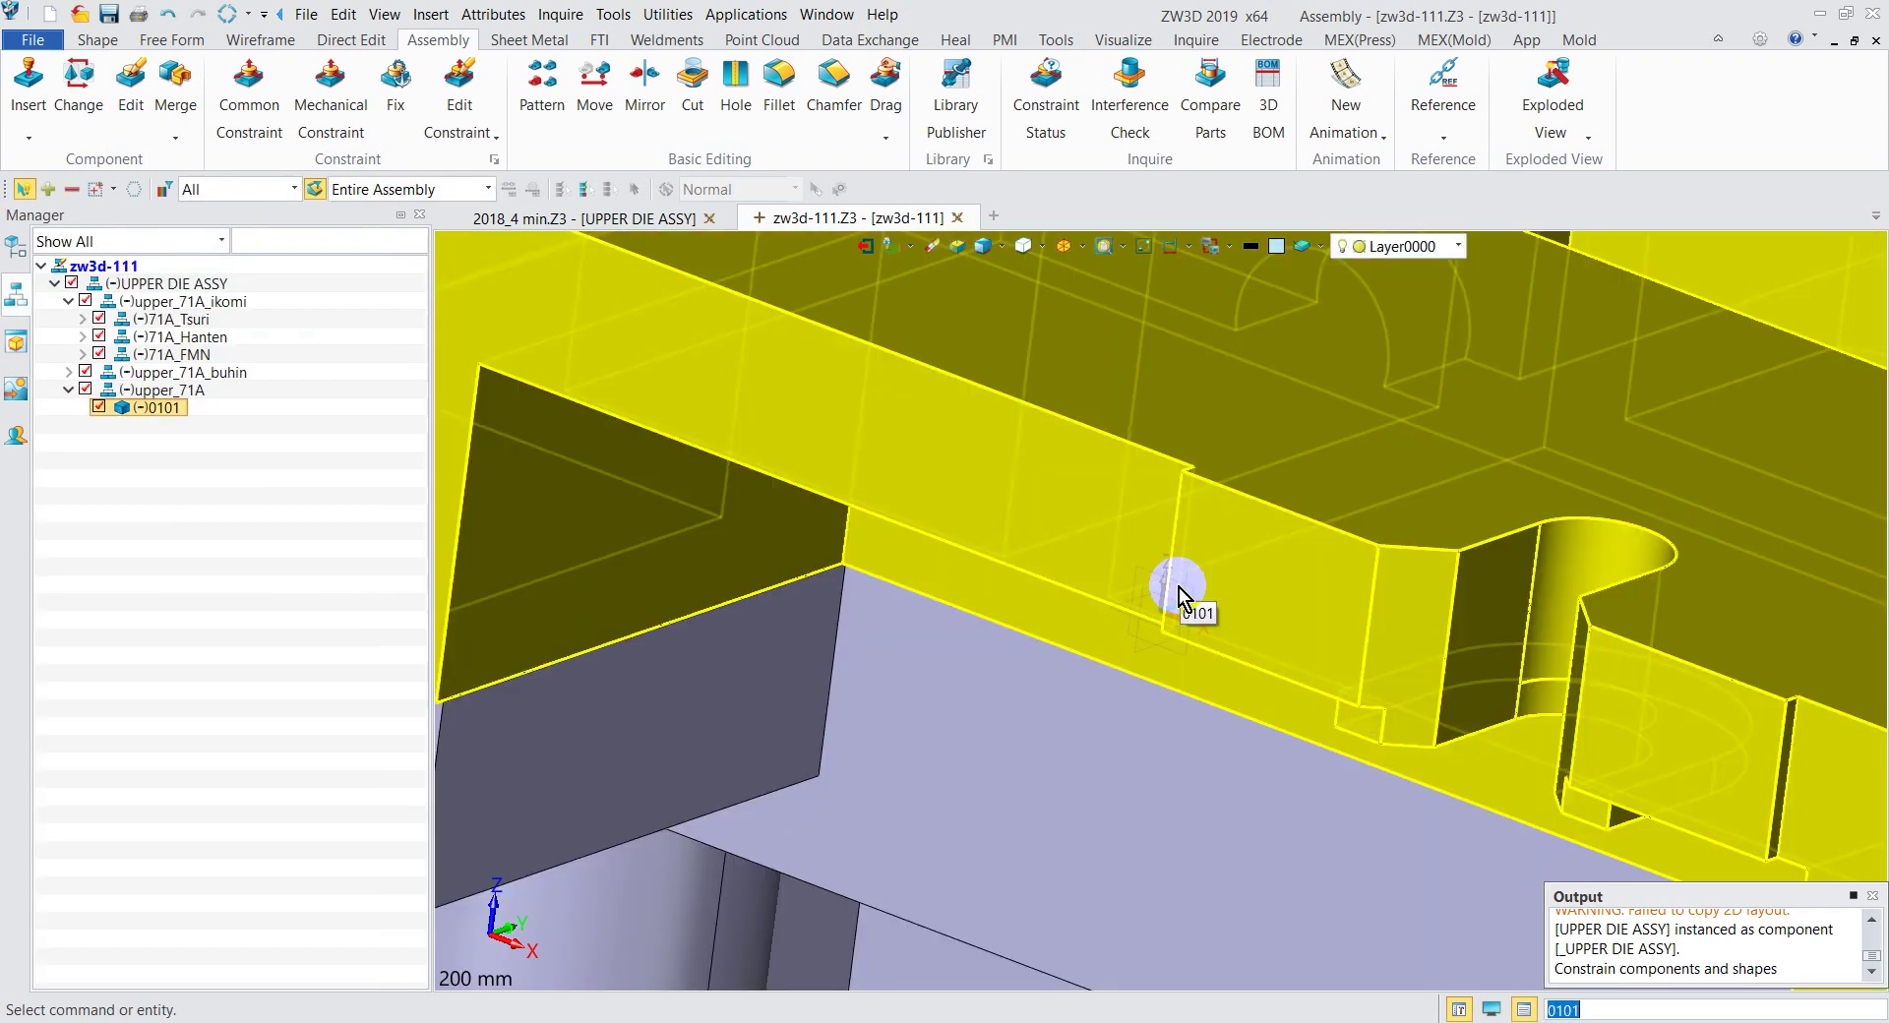
pyautogui.scroll(-10, 1084, 553)
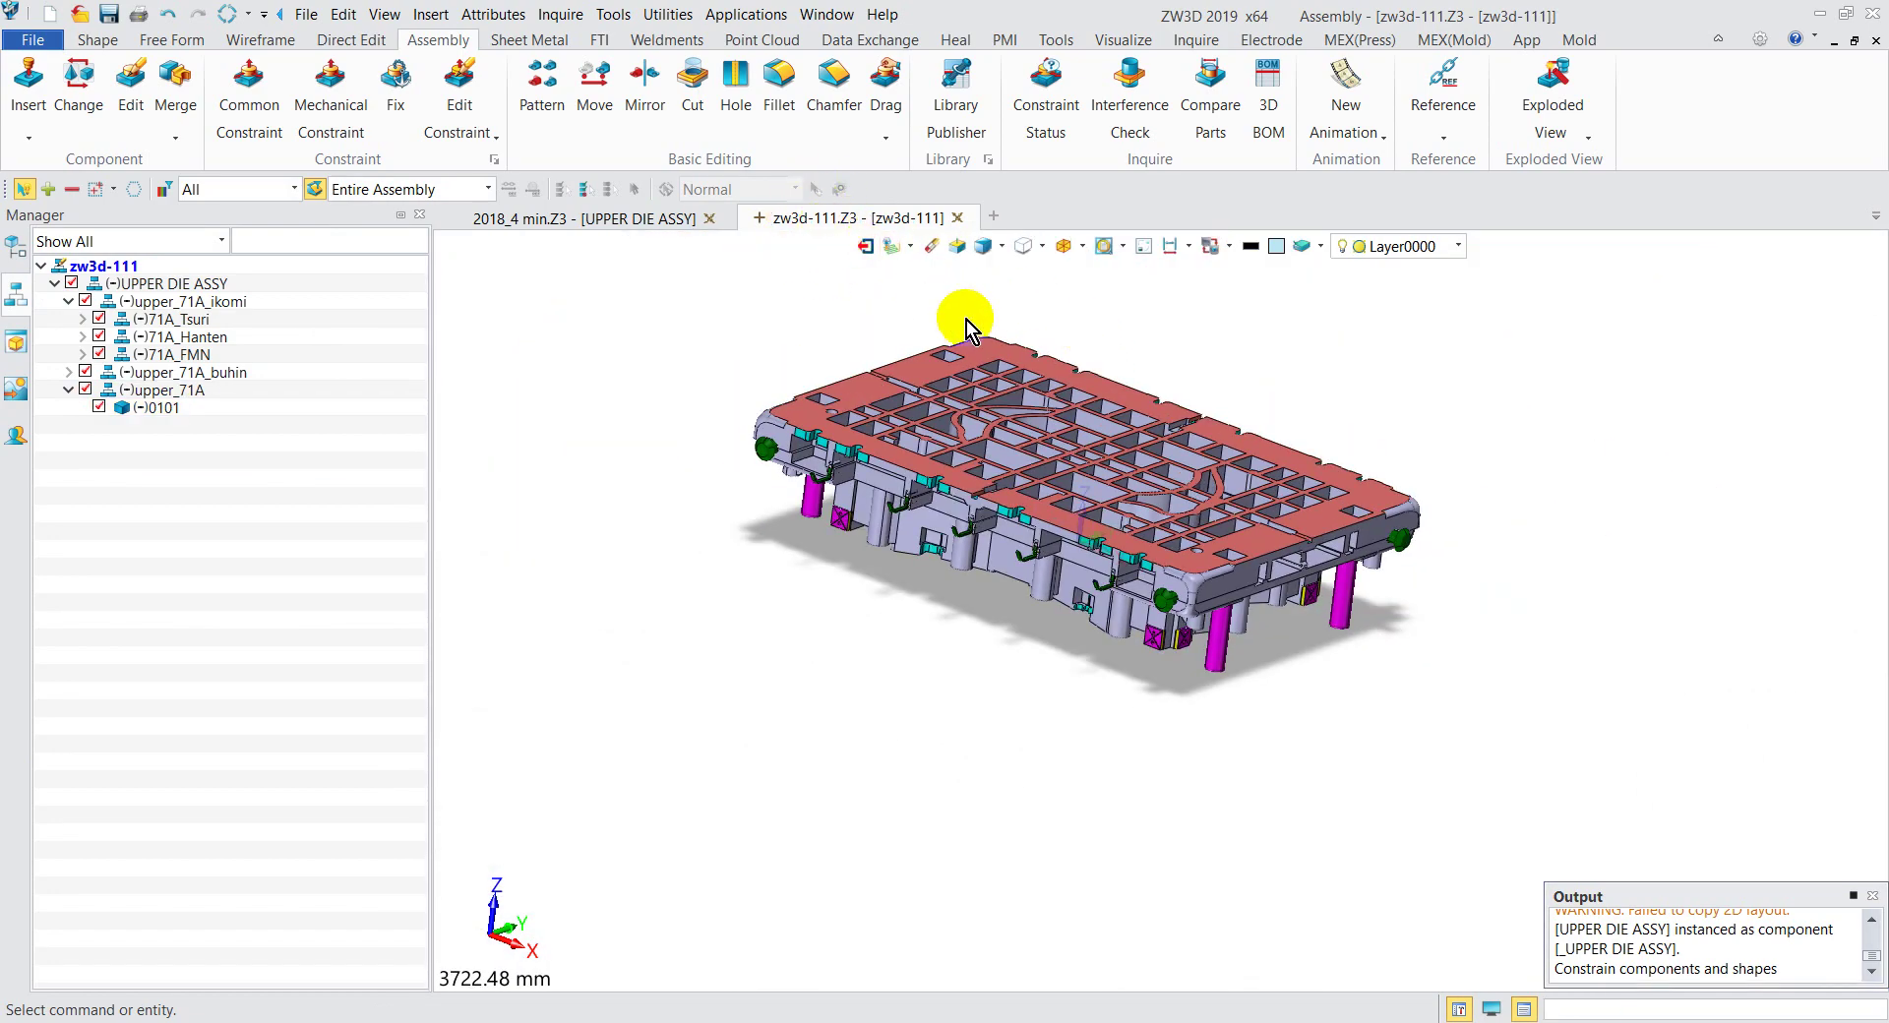
pyautogui.scroll(2, 966, 316)
pyautogui.moveTo(936, 345)
pyautogui.mouseDown(button='middle')
pyautogui.moveTo(886, 371)
pyautogui.moveTo(945, 448)
pyautogui.moveTo(915, 354)
pyautogui.mouseUp(button='middle')
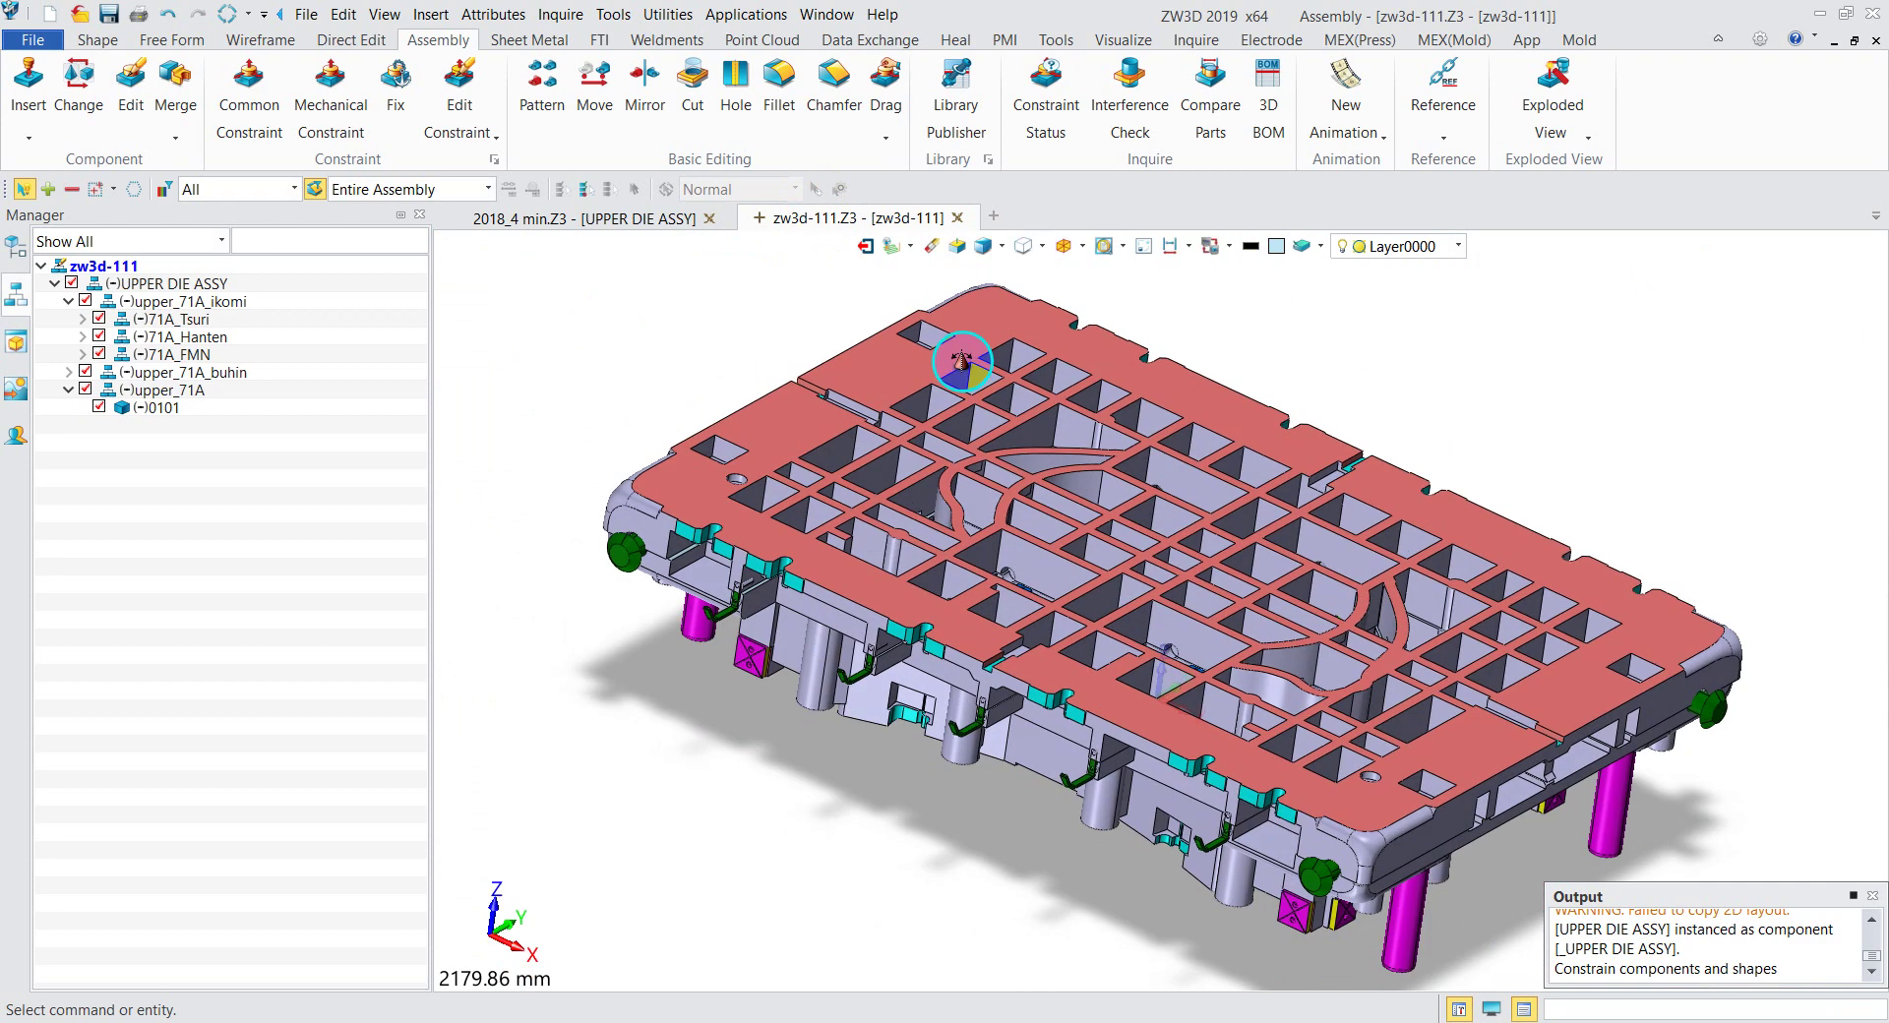
pyautogui.click(865, 248)
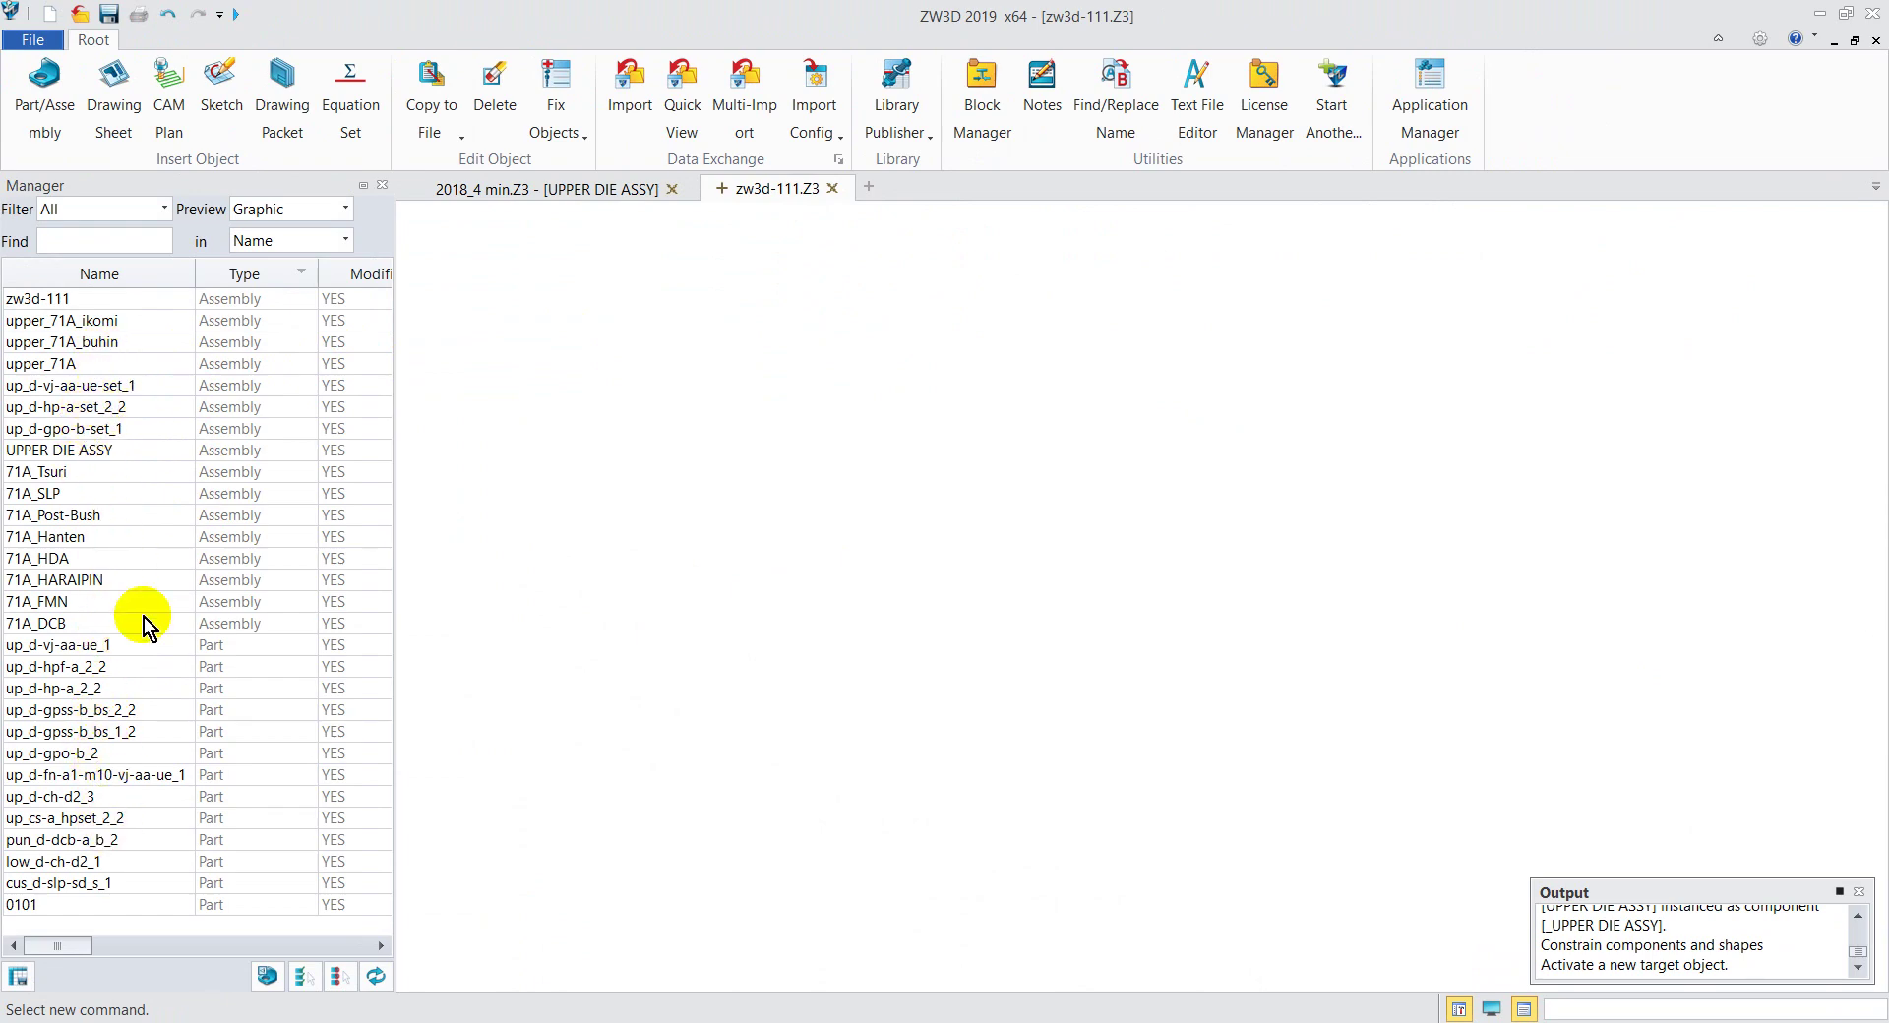
# Step: Exit the 2018_4 min.Z3 file back to its root object list
pyautogui.click(527, 188)
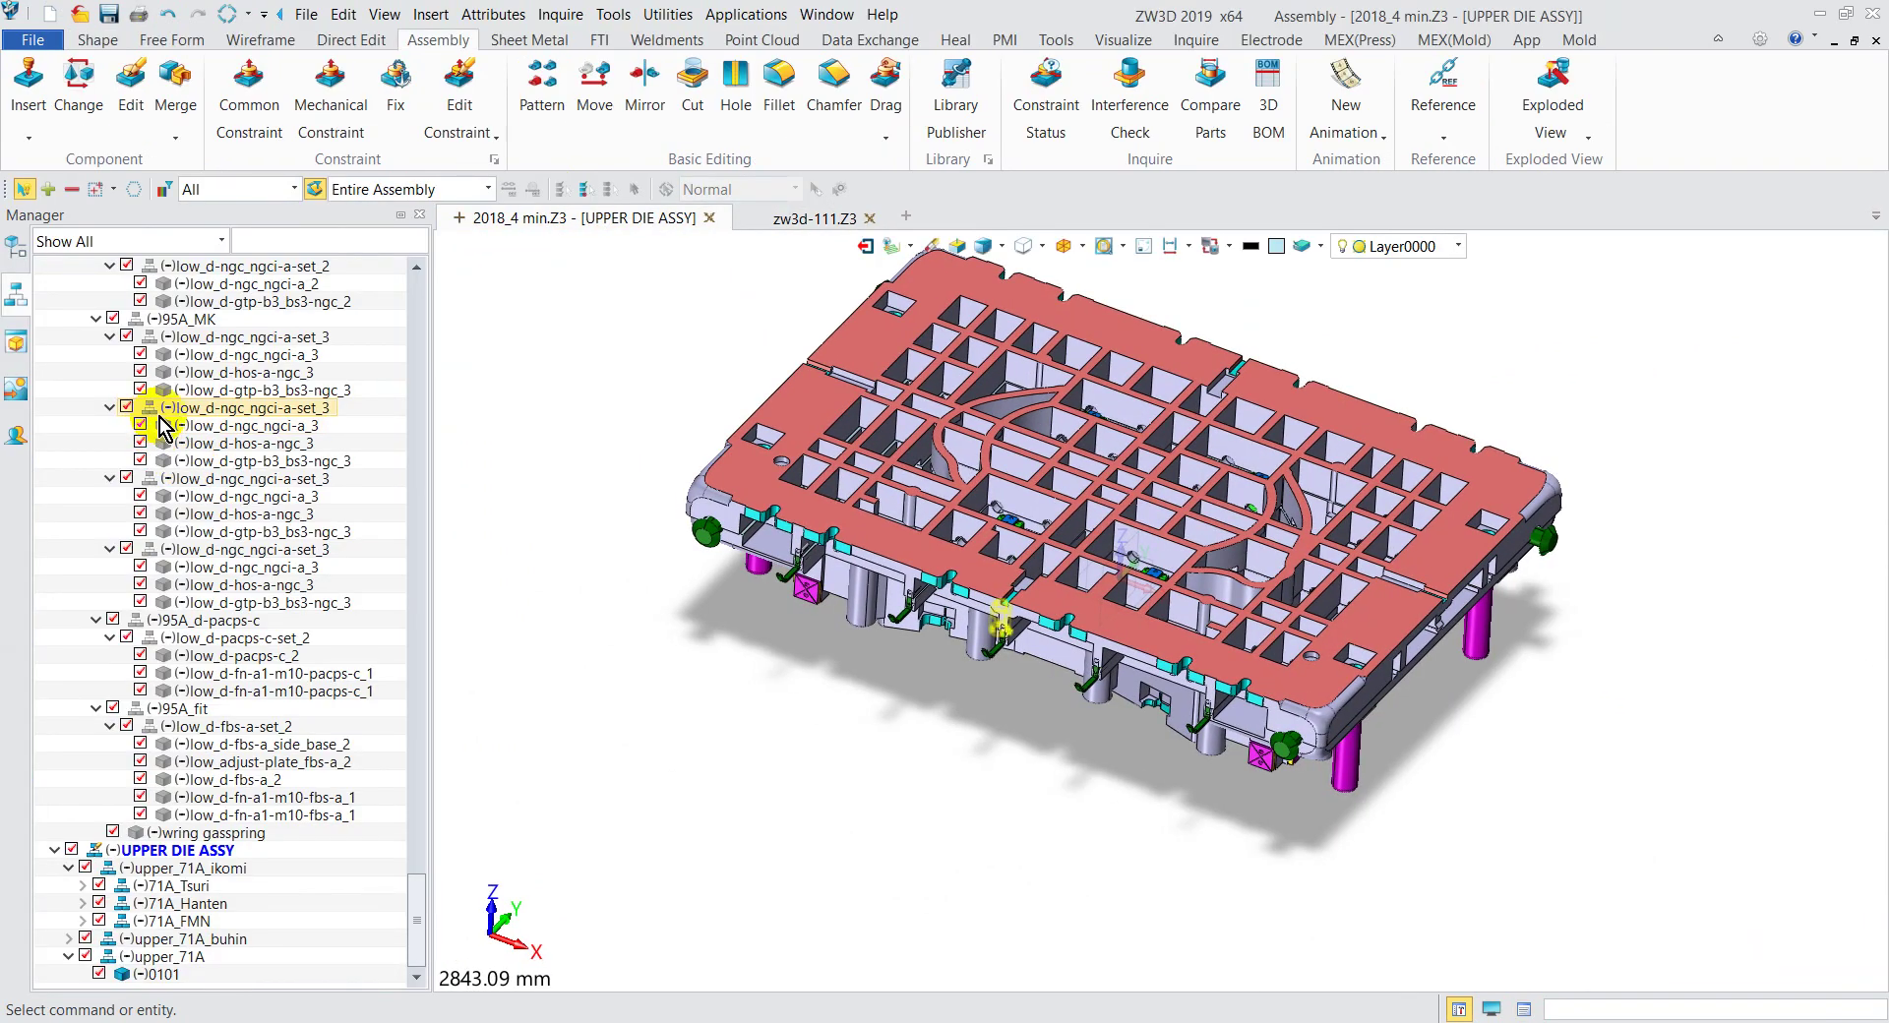
pyautogui.click(866, 246)
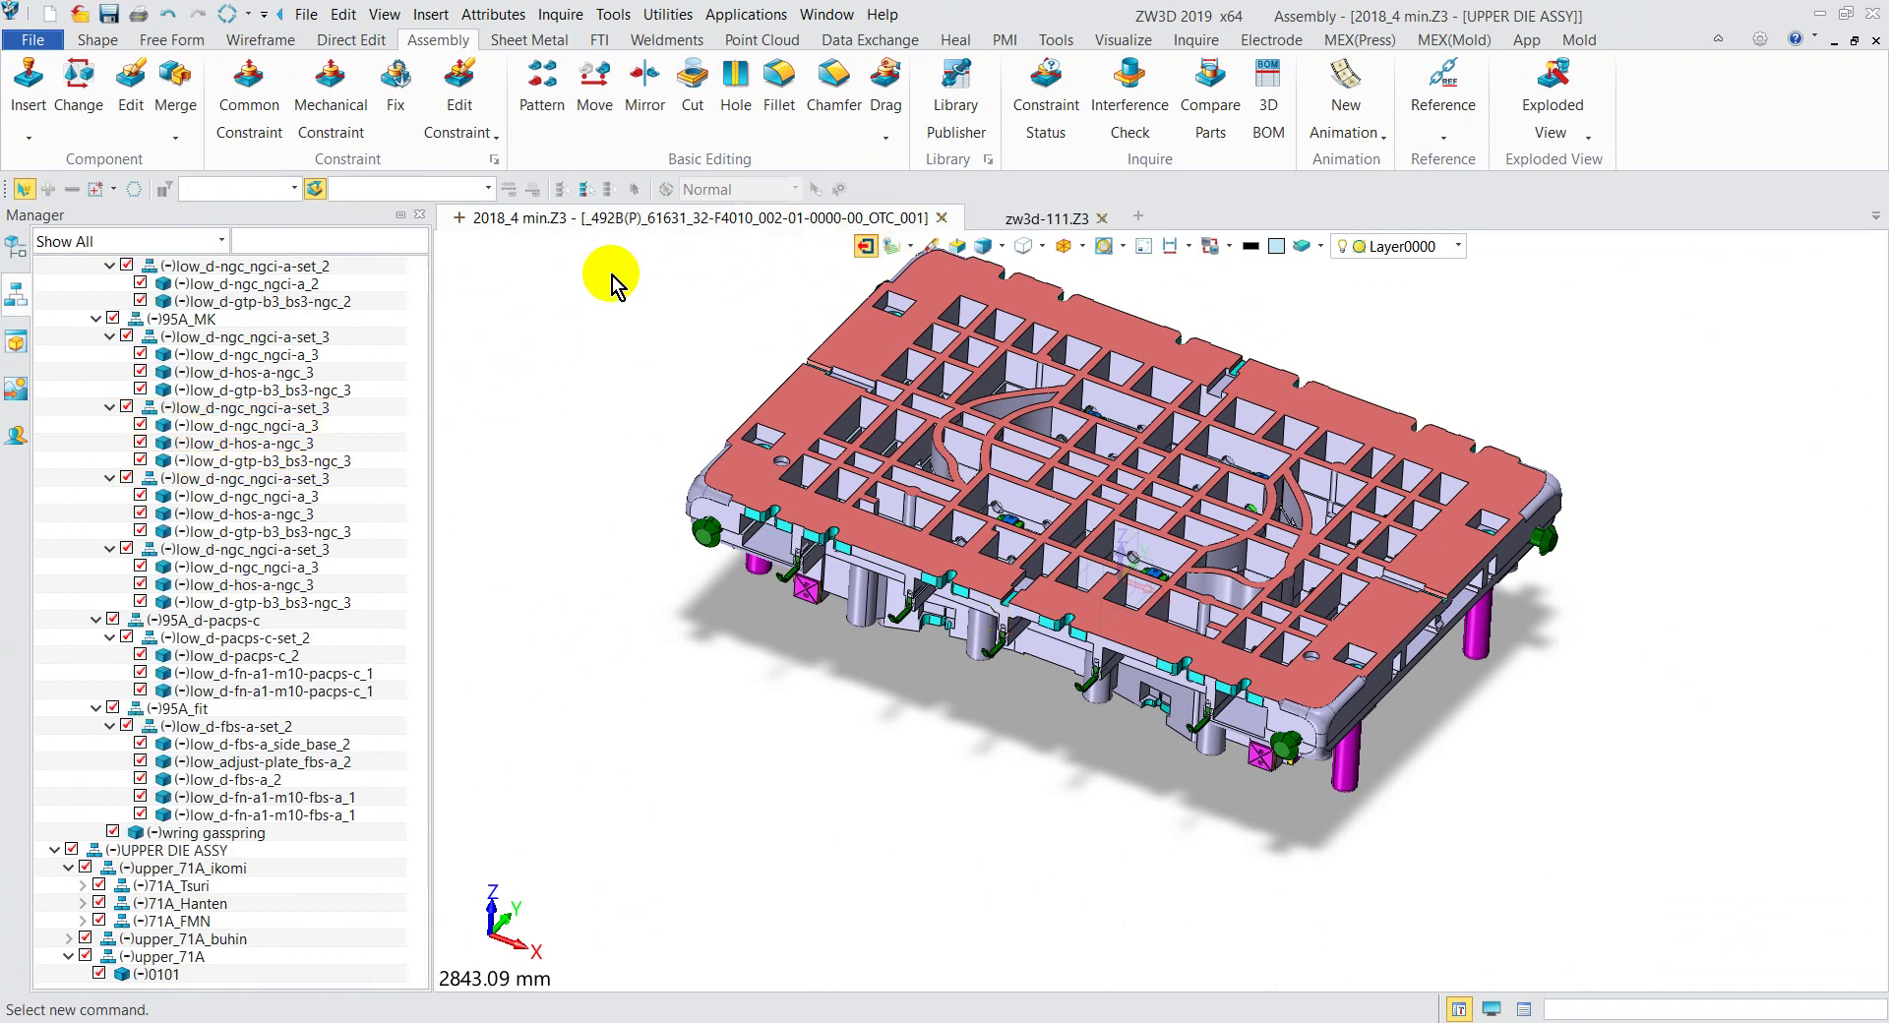
pyautogui.click(866, 247)
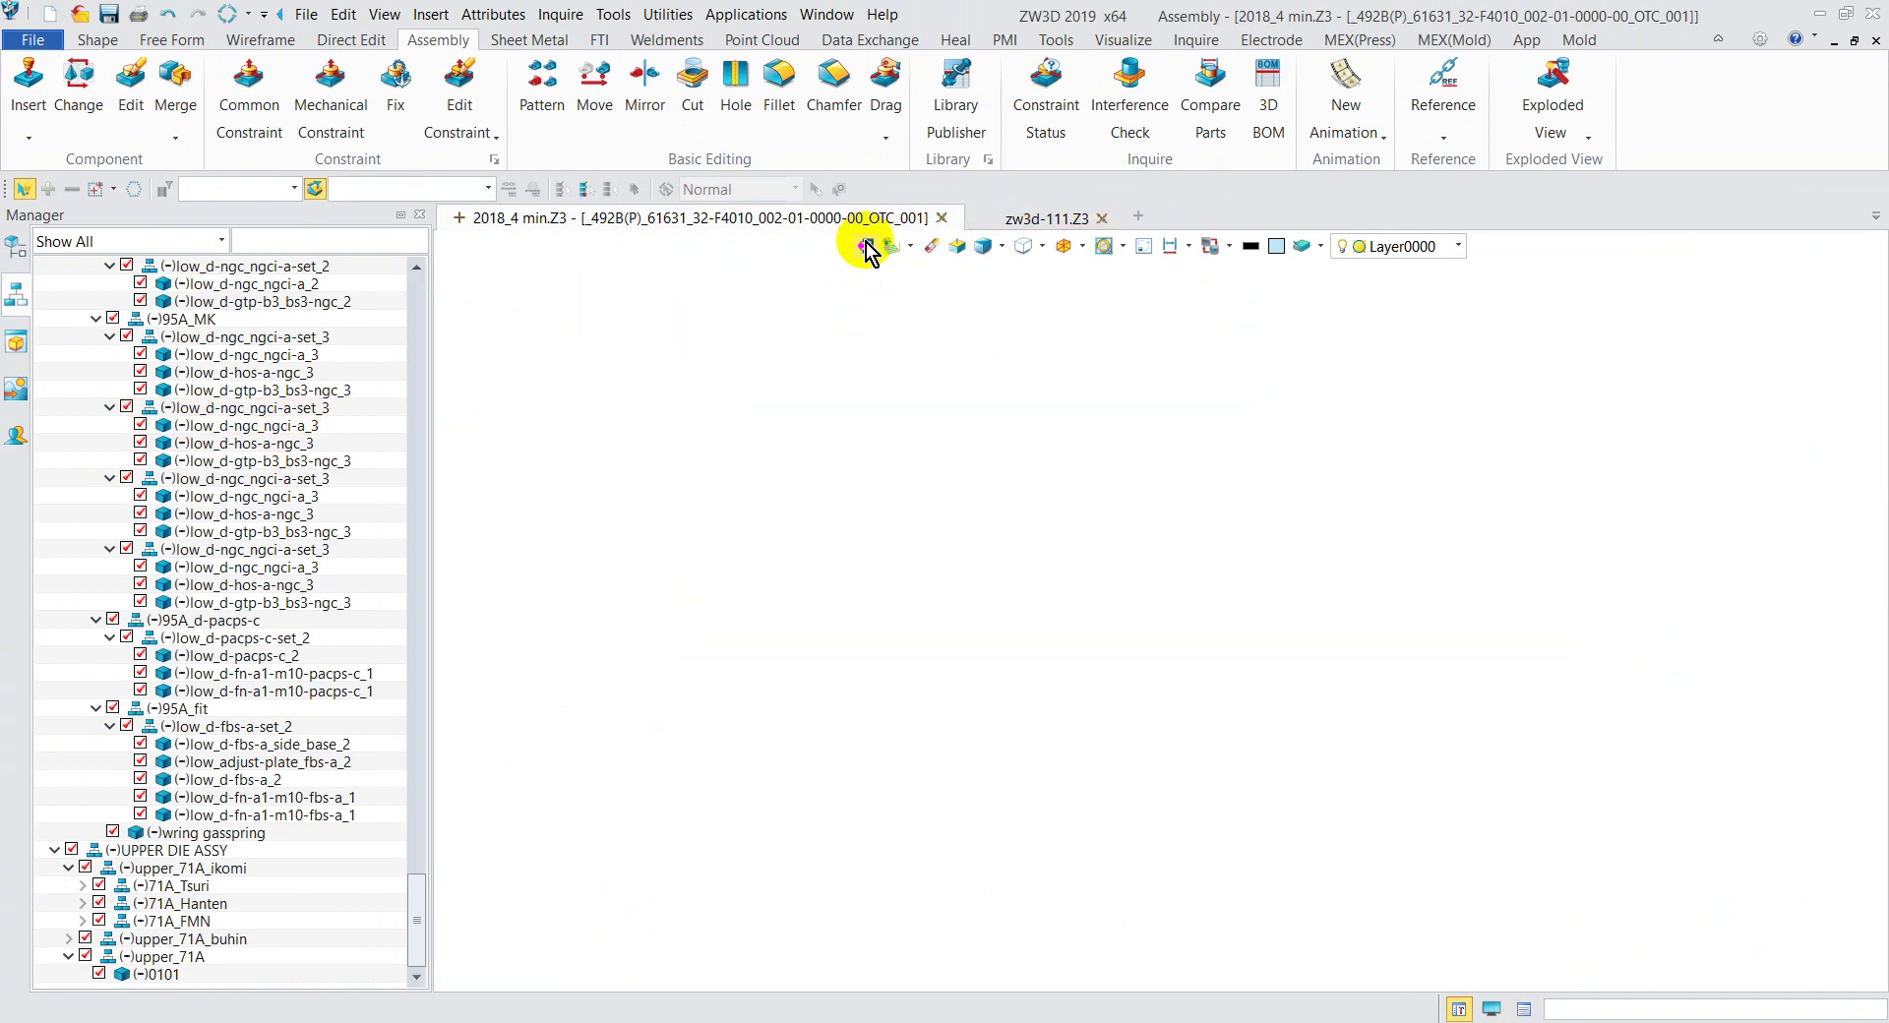
pyautogui.click(866, 247)
pyautogui.moveTo(382, 328); pyautogui.dragTo(398, 905)
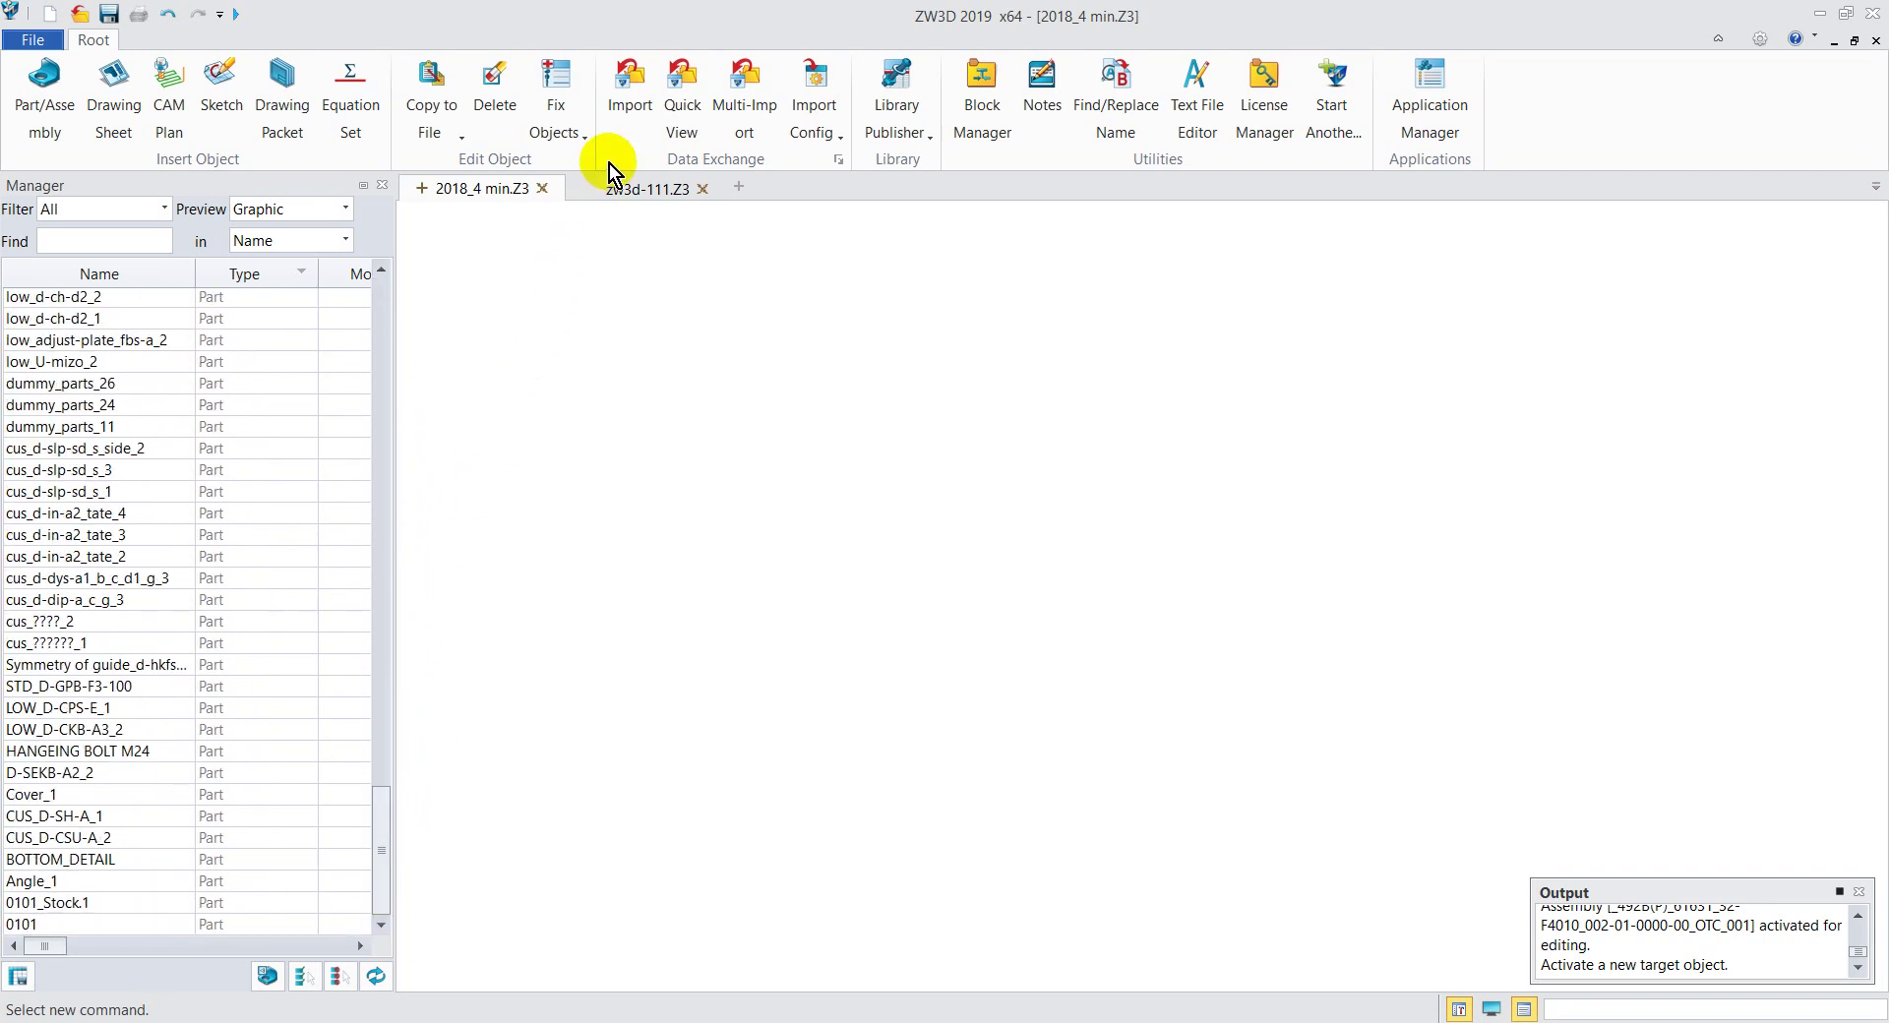
# Step: Open UPPER DIE ASSY in zw3d-111.Z3 and orbit its die model
pyautogui.click(614, 192)
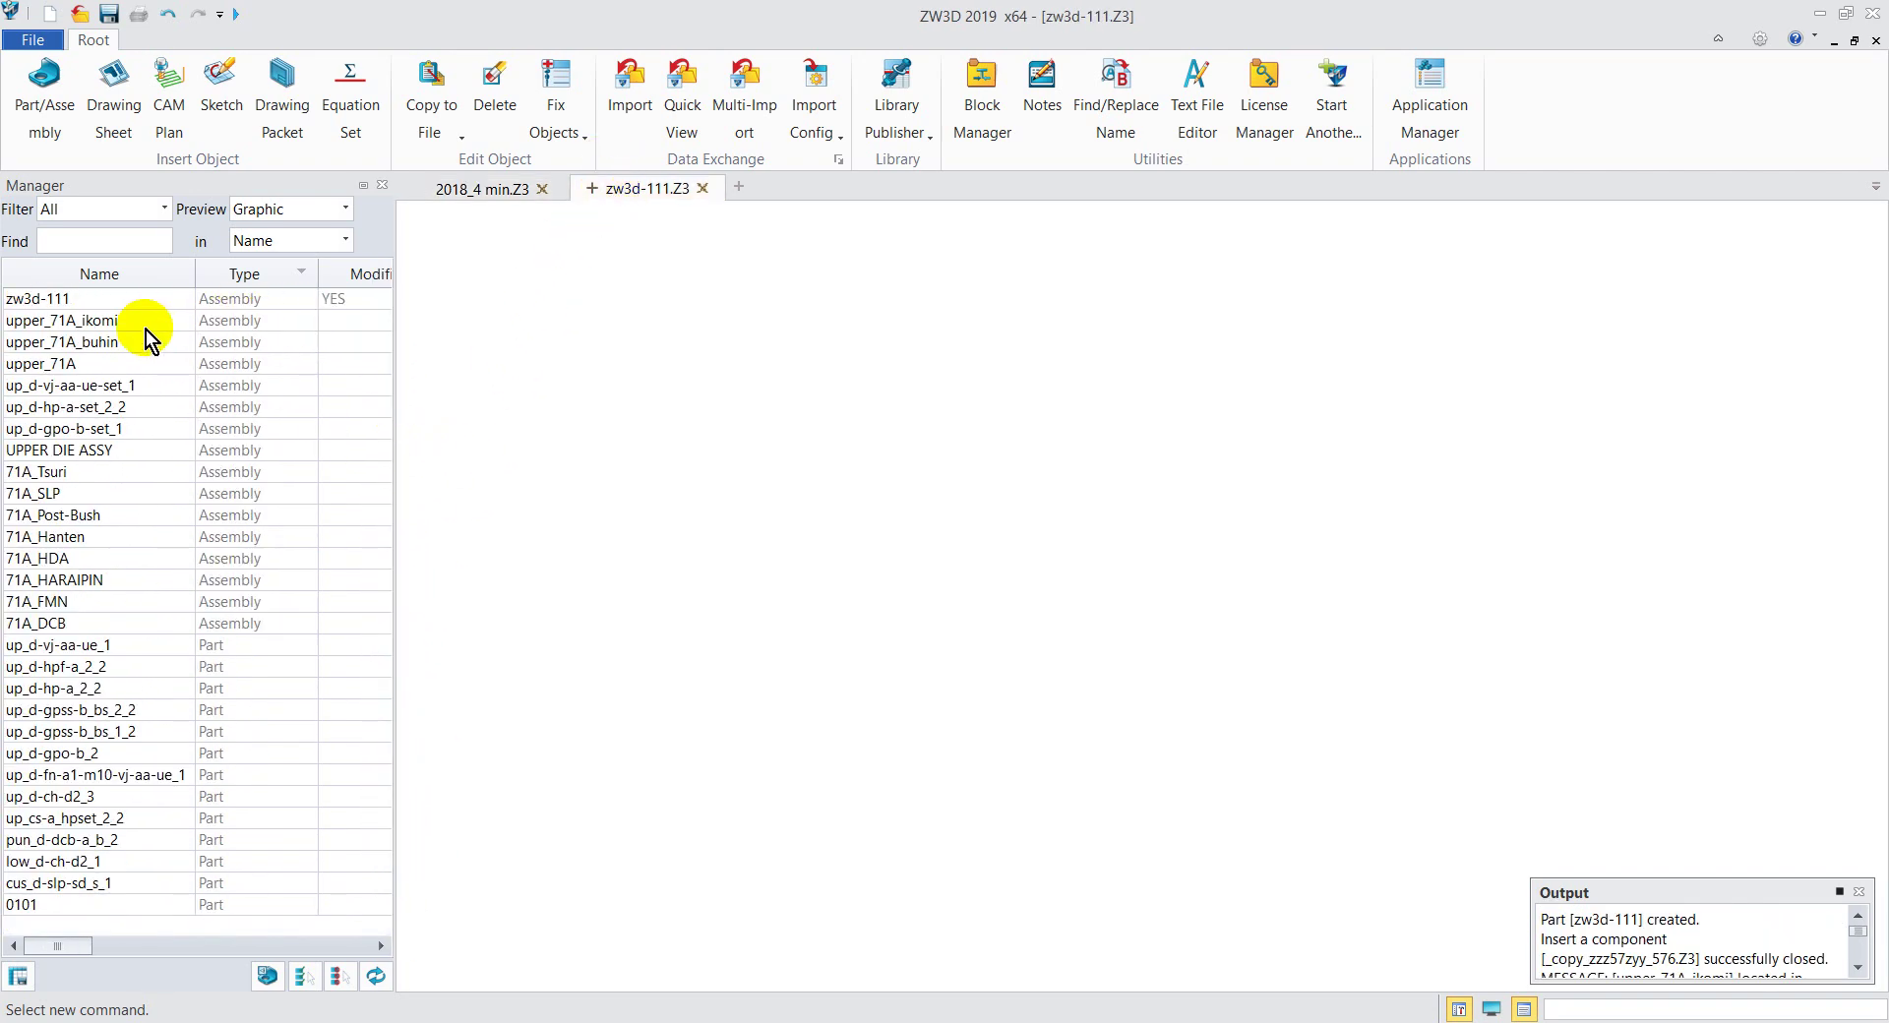
pyautogui.doubleClick(74, 453)
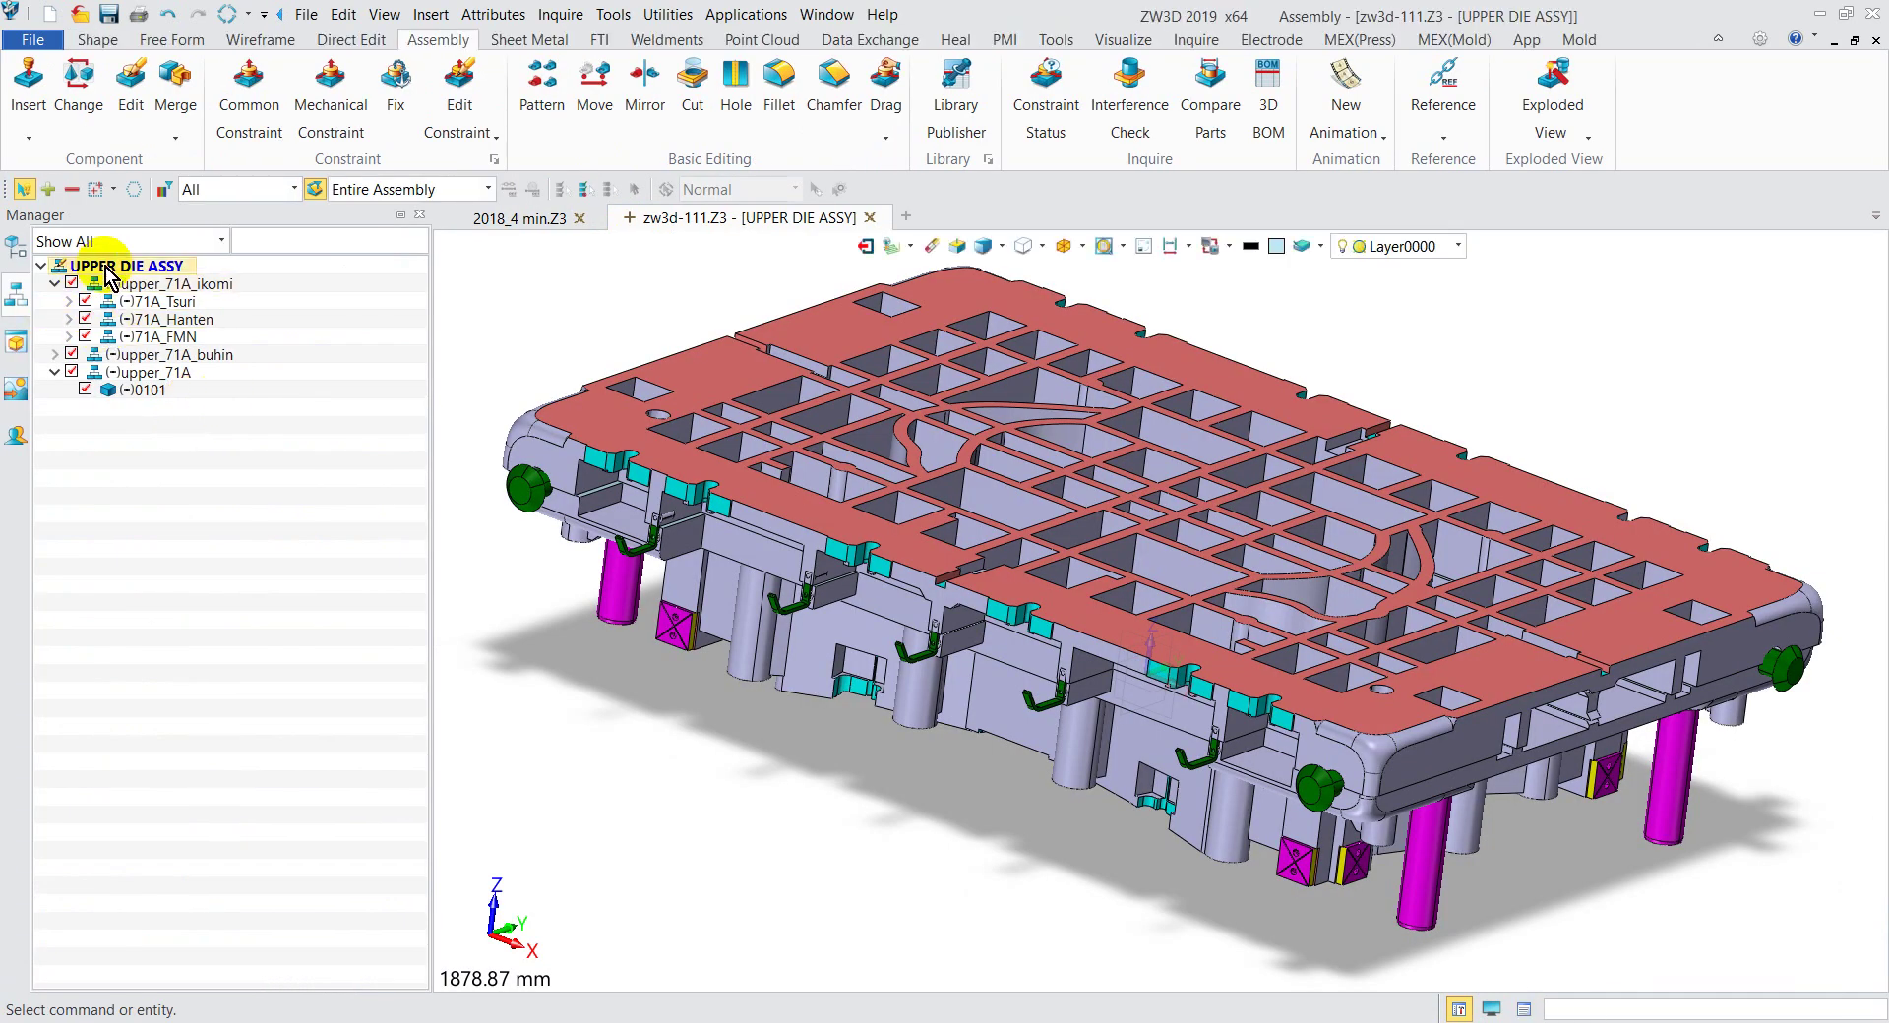
pyautogui.click(147, 375)
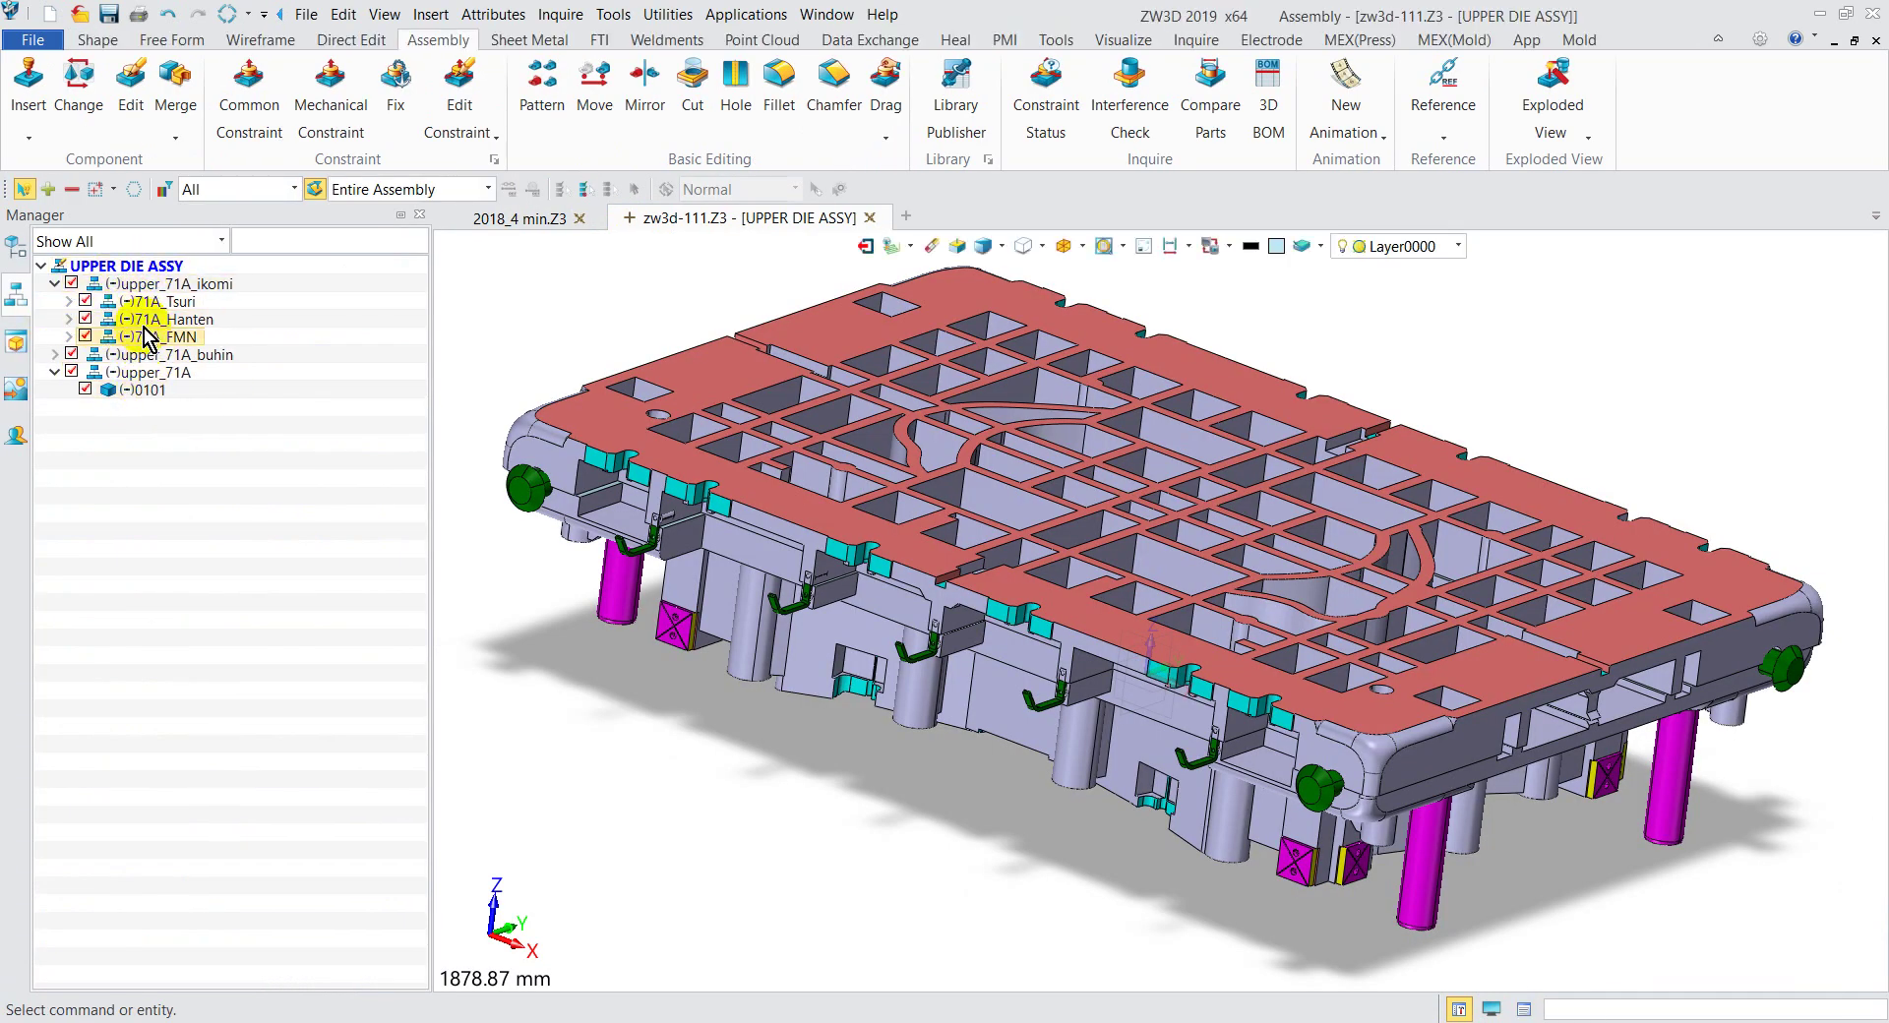
pyautogui.moveTo(961, 758)
pyautogui.mouseDown(button='middle')
pyautogui.moveTo(987, 560)
pyautogui.moveTo(1000, 717)
pyautogui.mouseUp(button='middle')
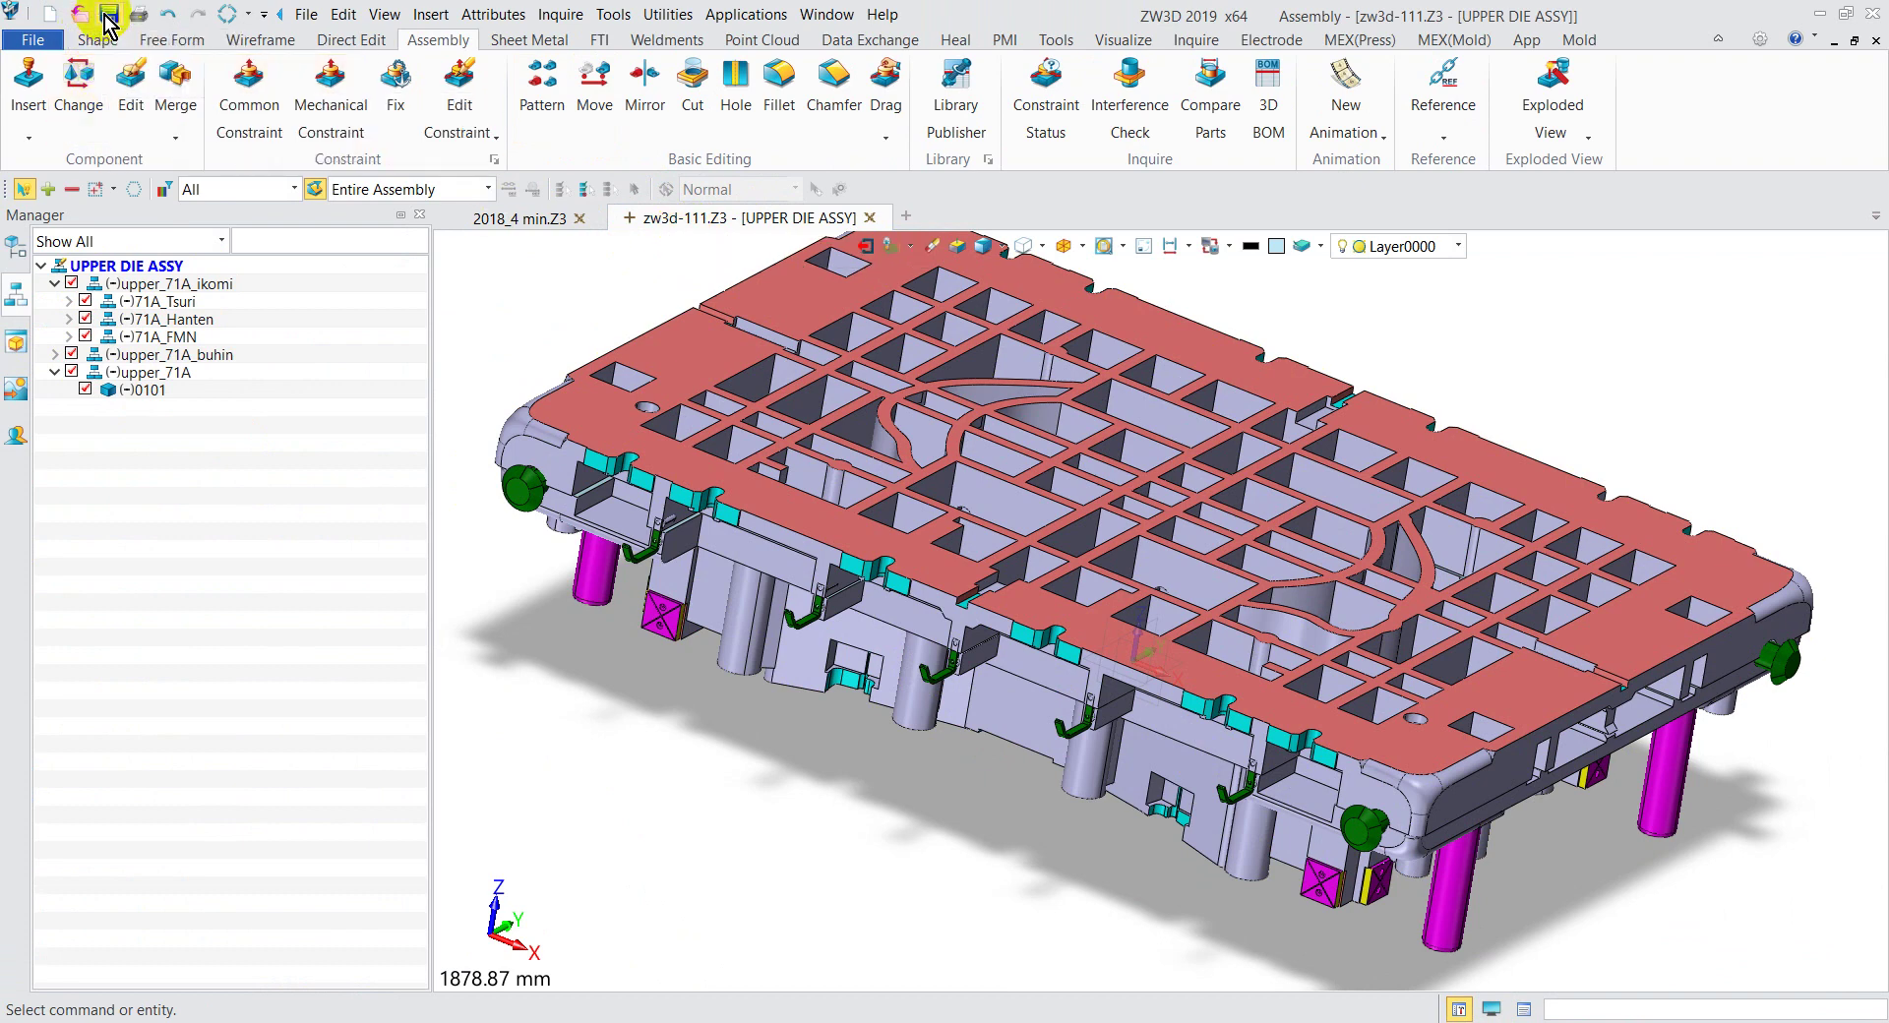
# Step: Save zw3d-111.Z3 to Local Disk (D:)
pyautogui.hotkey('ctrl', 's')
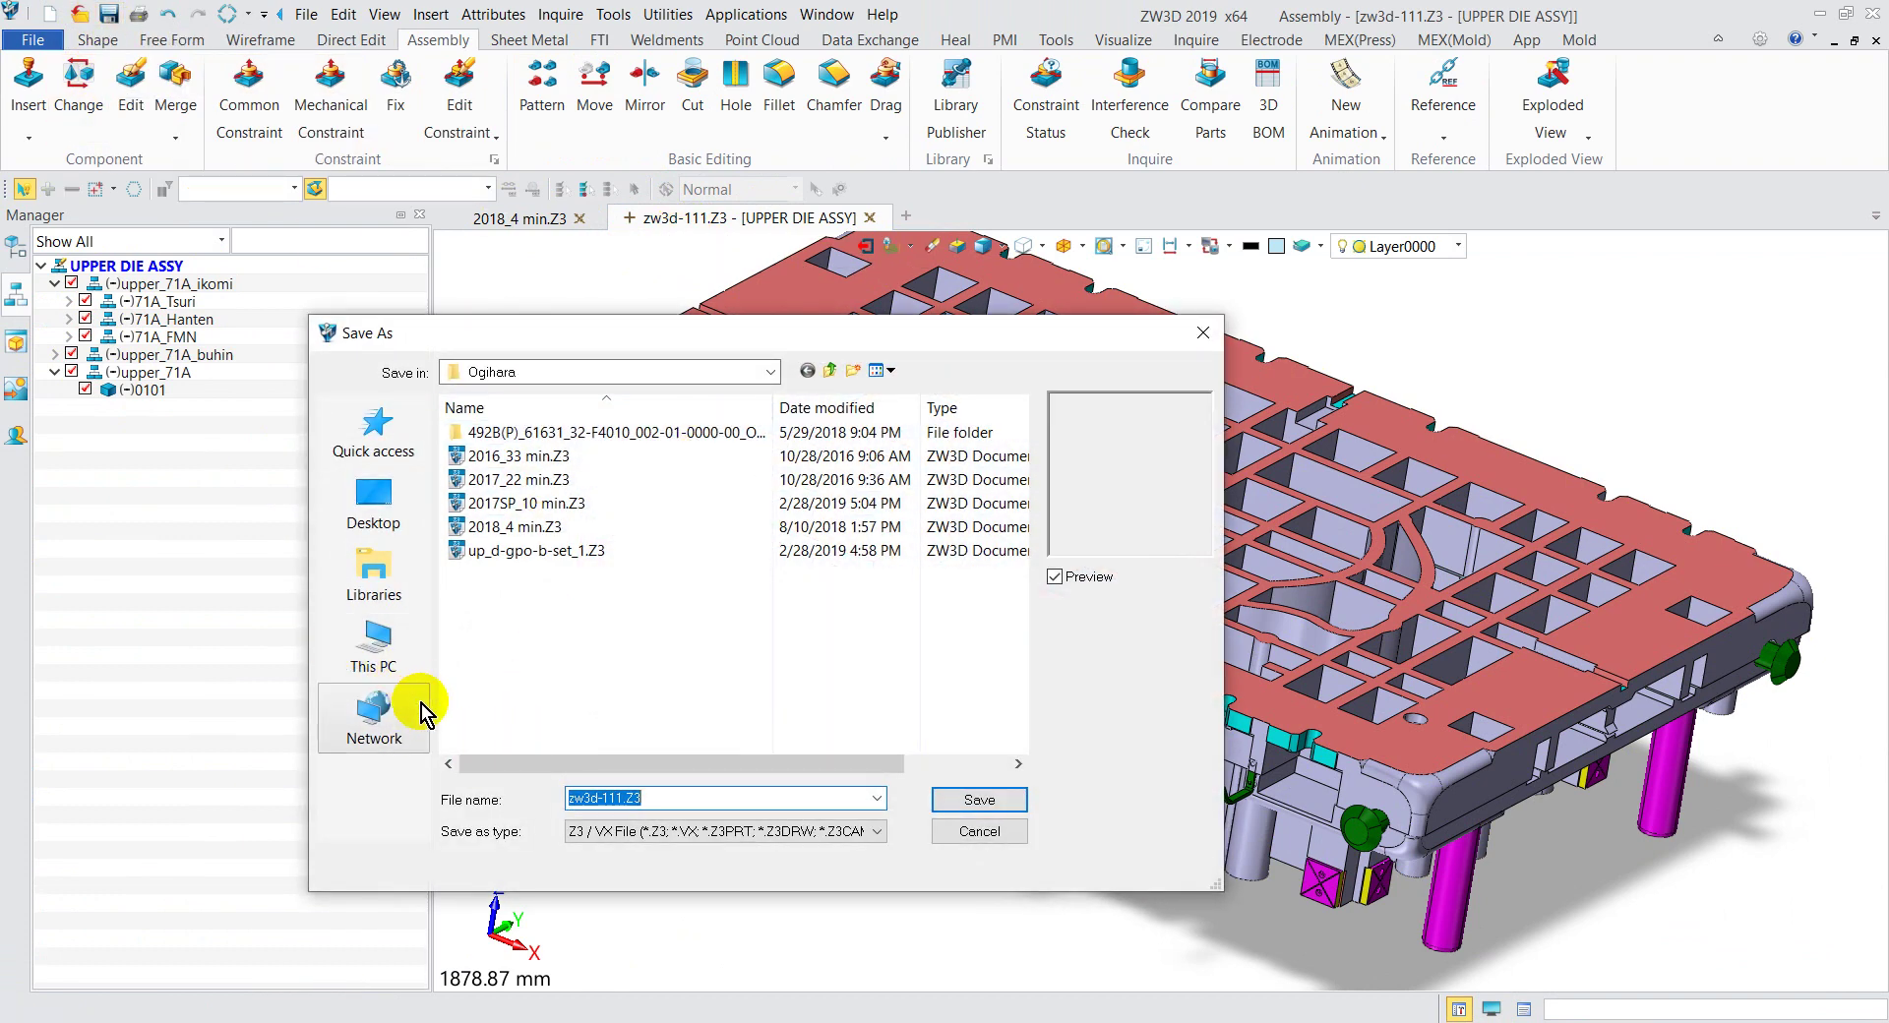
pyautogui.click(379, 650)
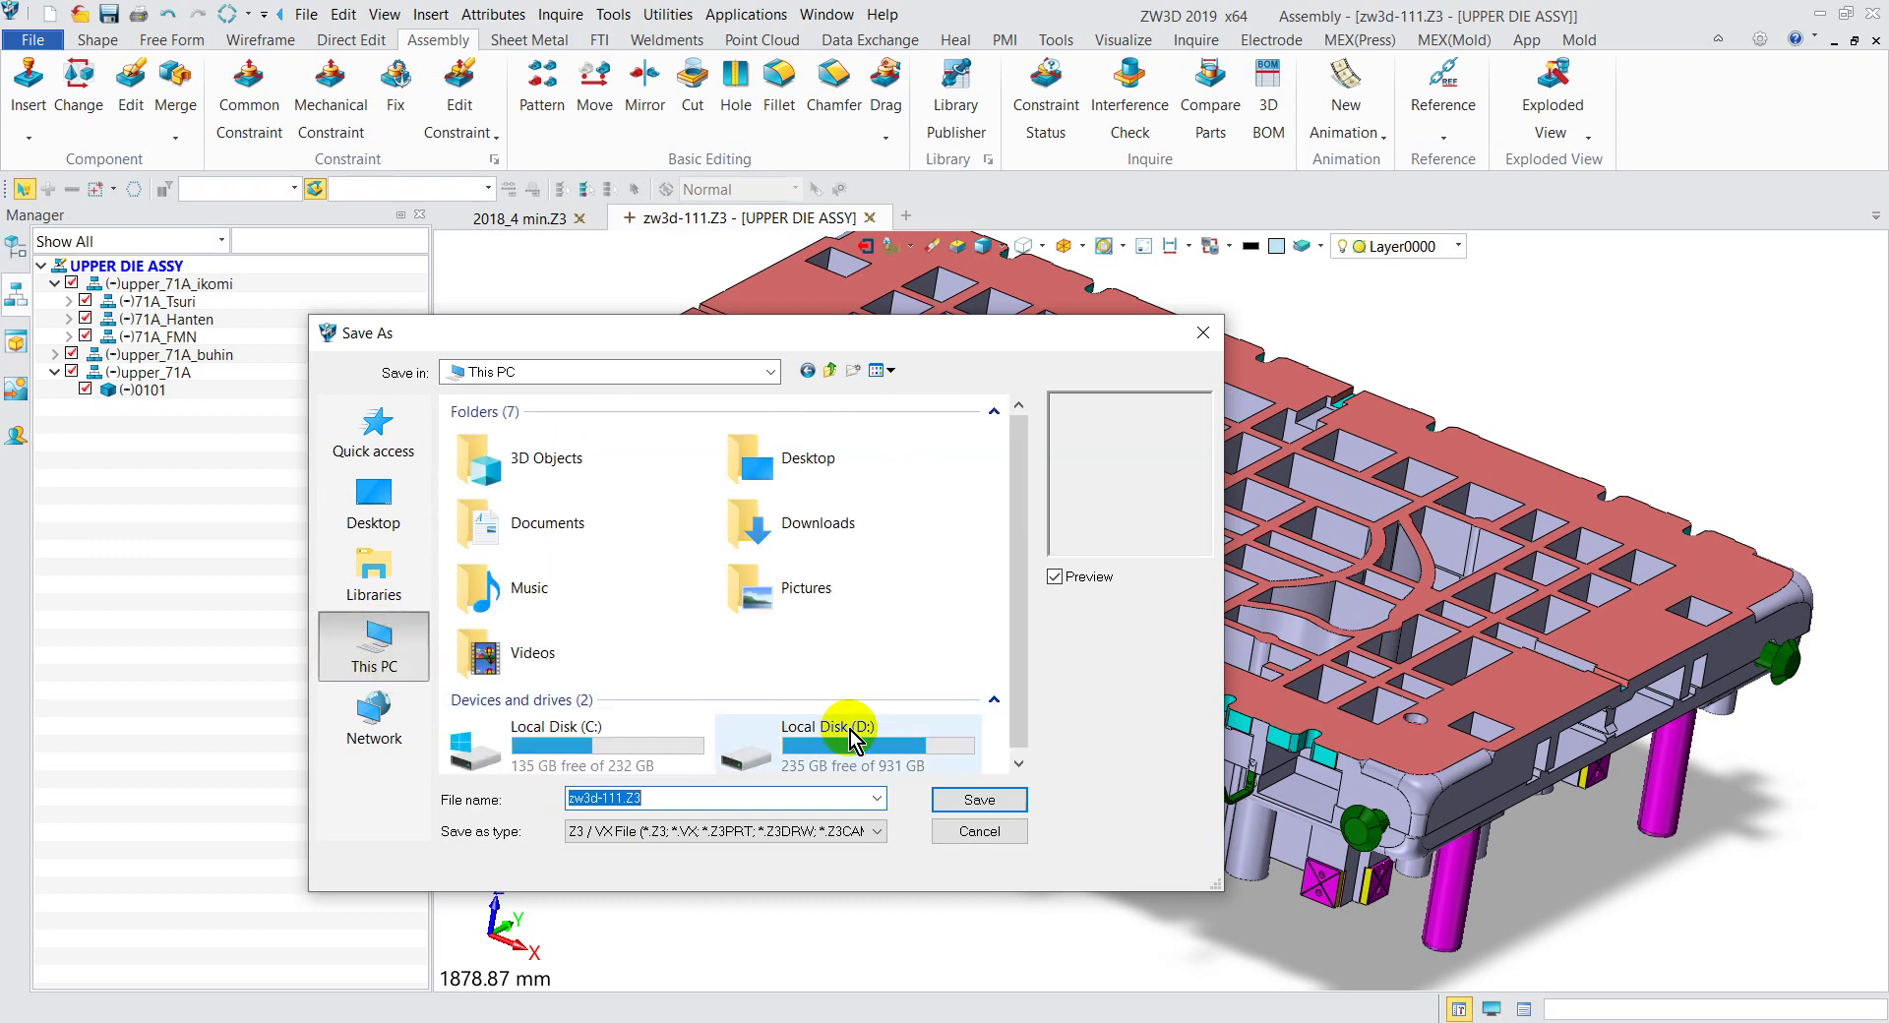
pyautogui.click(861, 758)
pyautogui.doubleClick(861, 757)
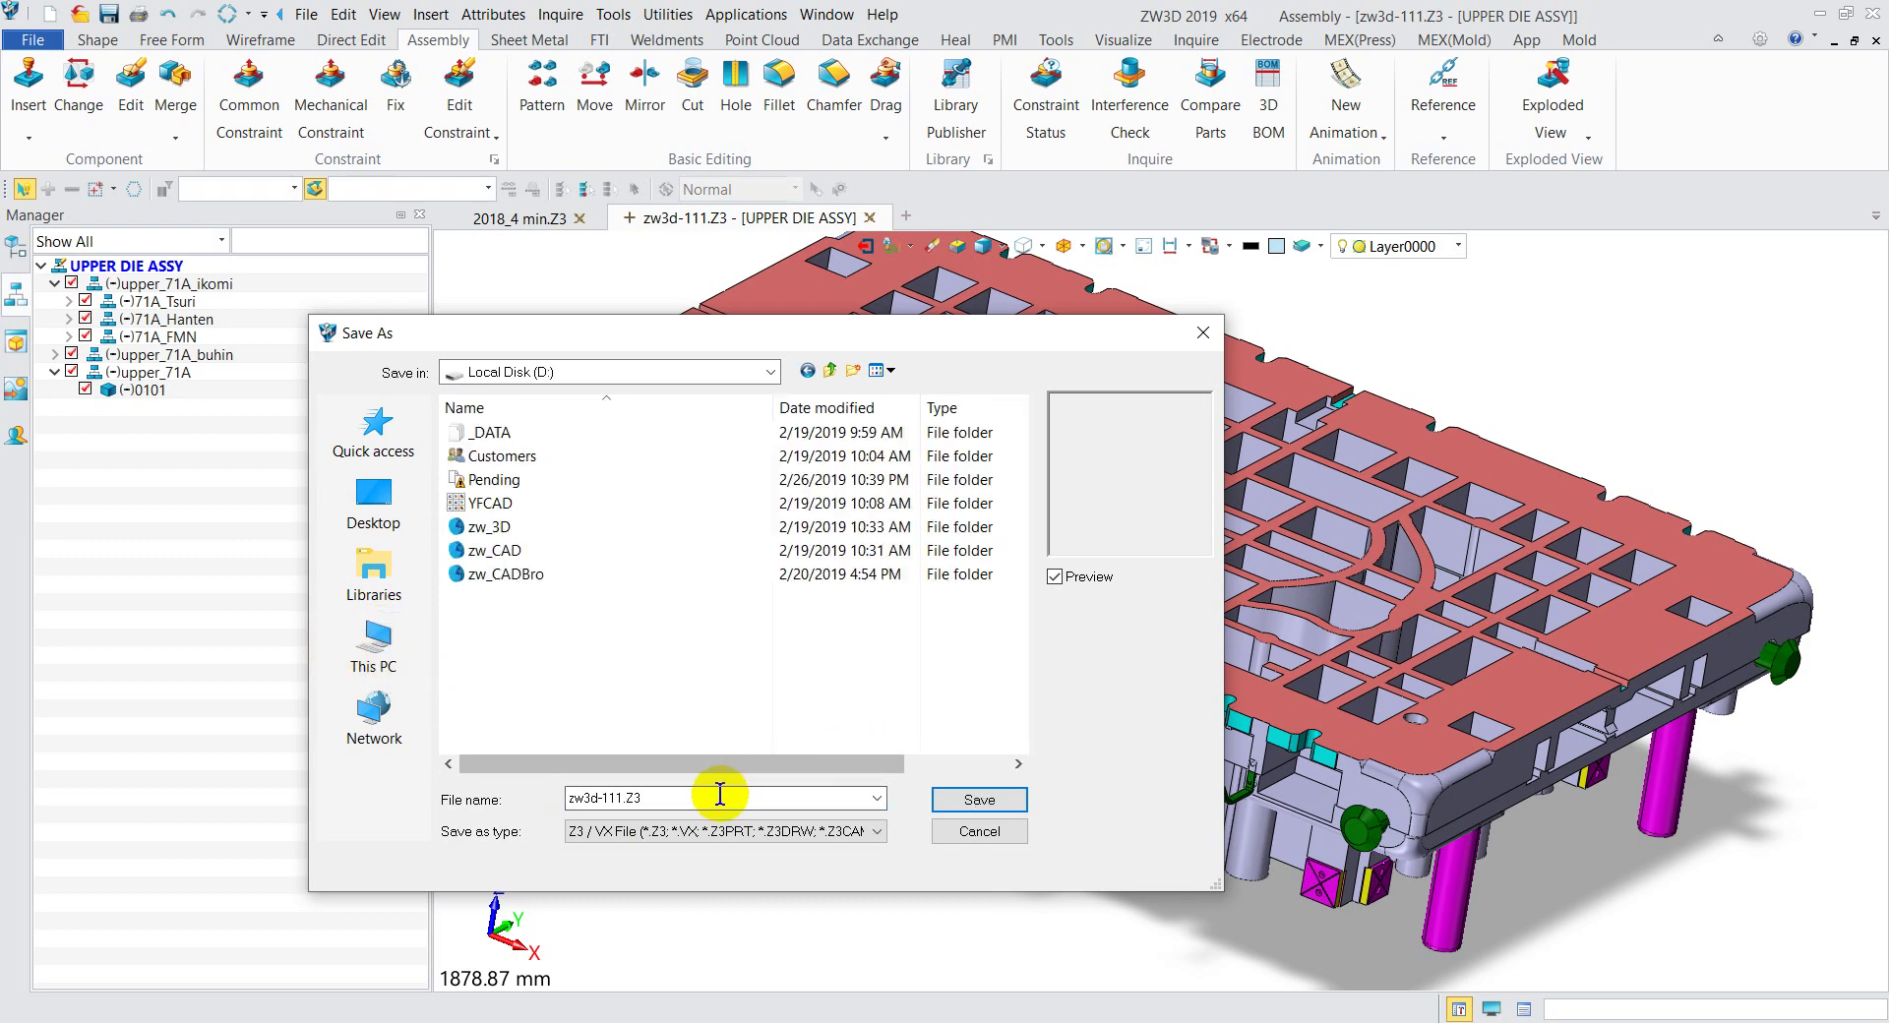
pyautogui.click(984, 801)
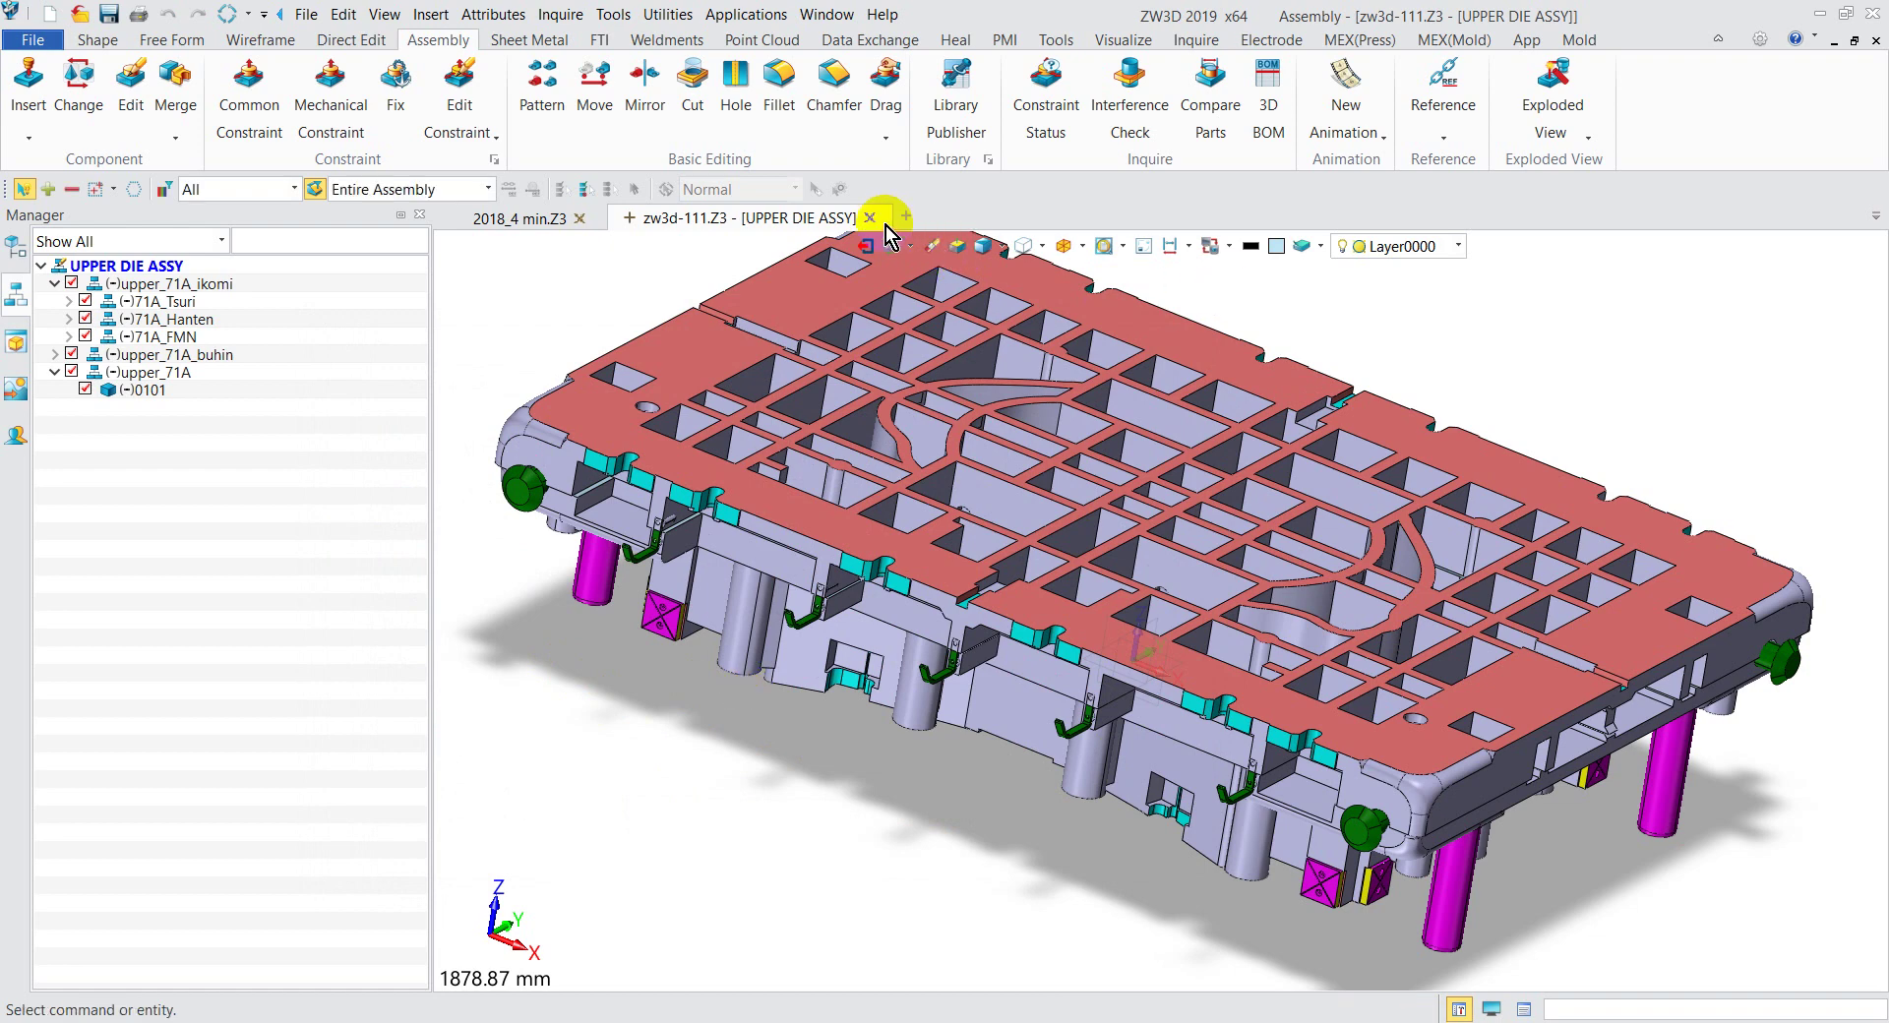
# Step: Close all open files, then reopen zw3d-111.Z3 from Local Disk (D:)
pyautogui.rightClick(1049, 219)
pyautogui.click(1078, 235)
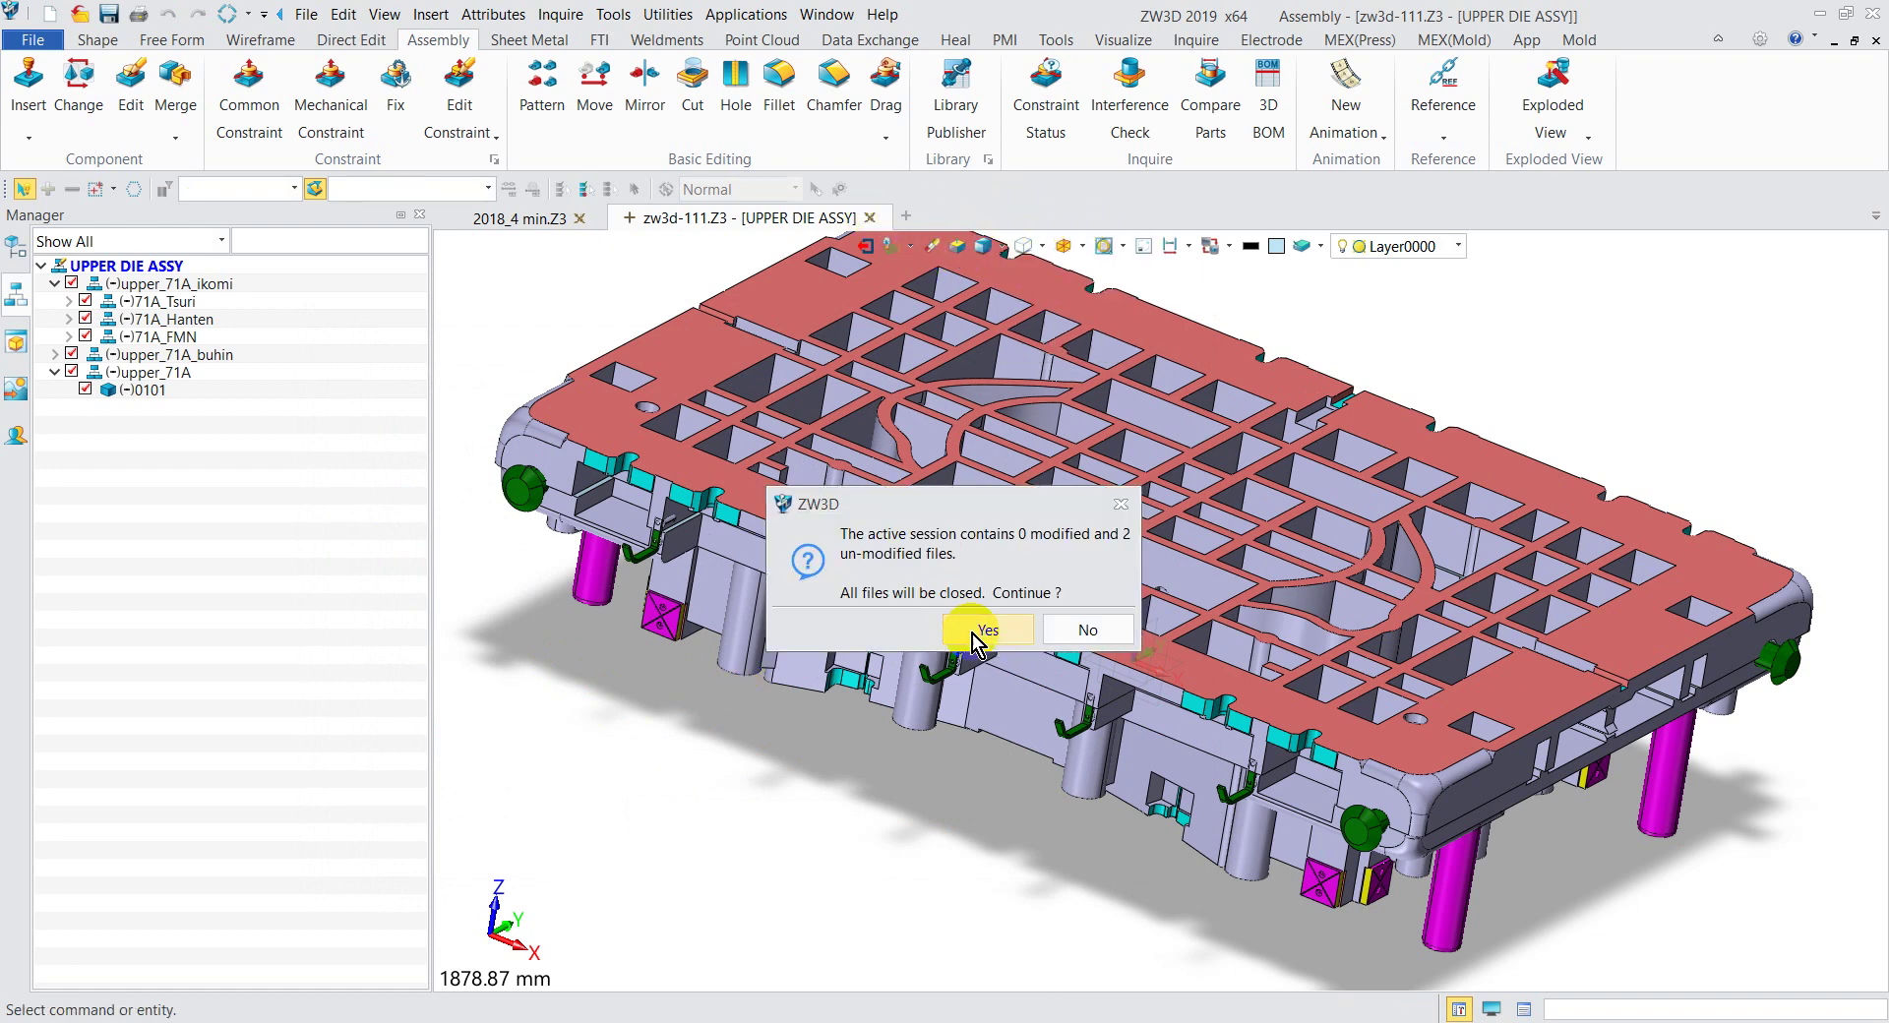
pyautogui.click(973, 634)
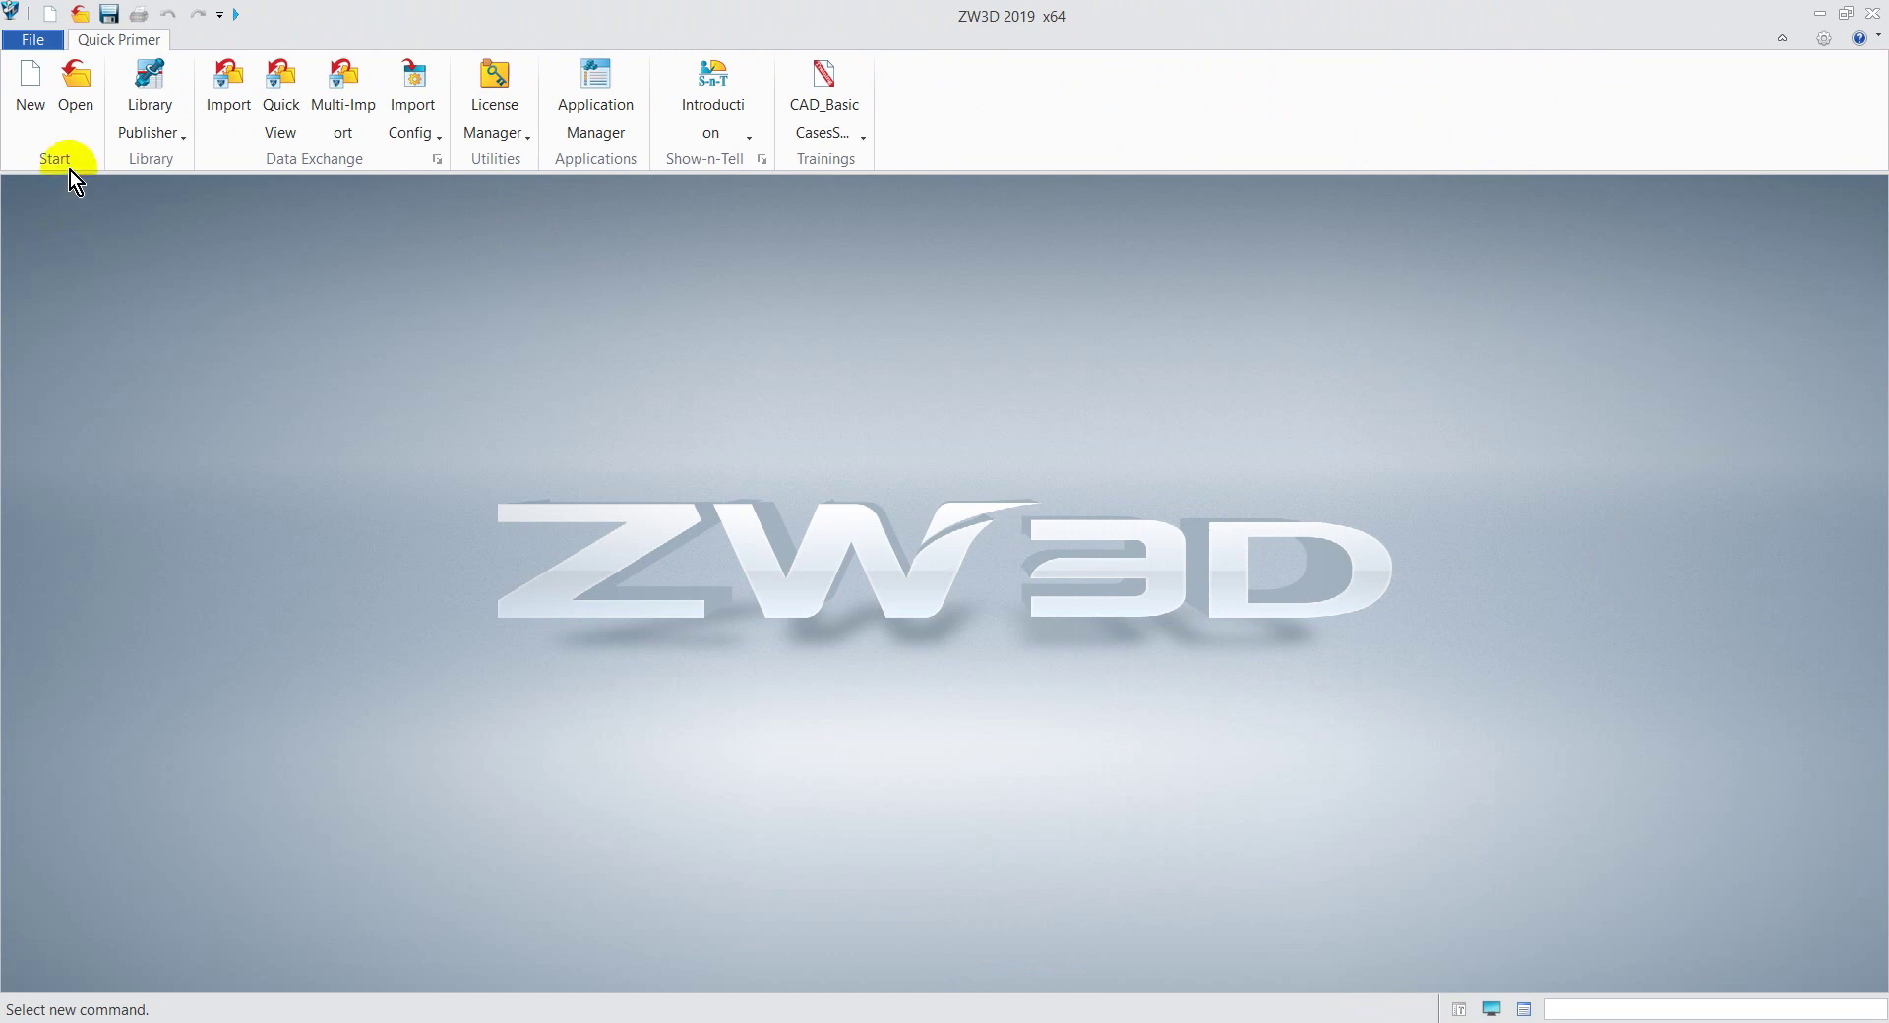
pyautogui.click(87, 79)
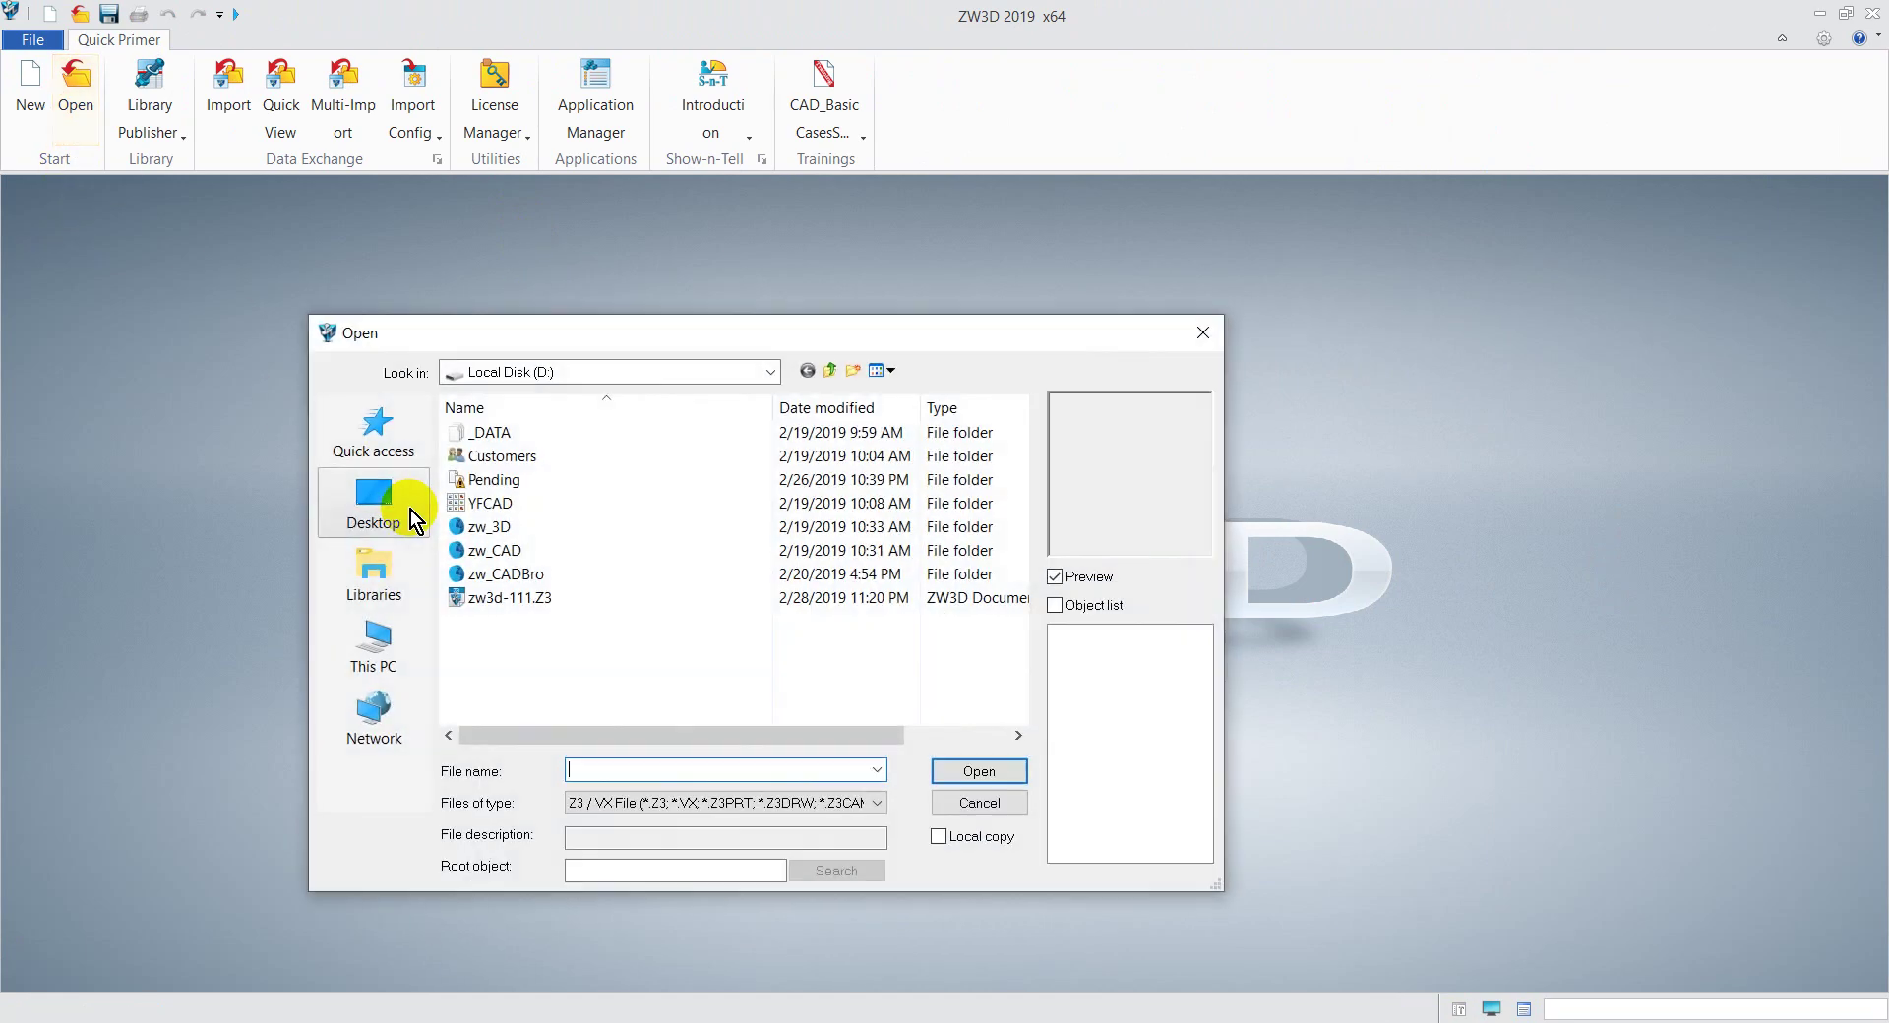
pyautogui.click(502, 602)
pyautogui.click(994, 774)
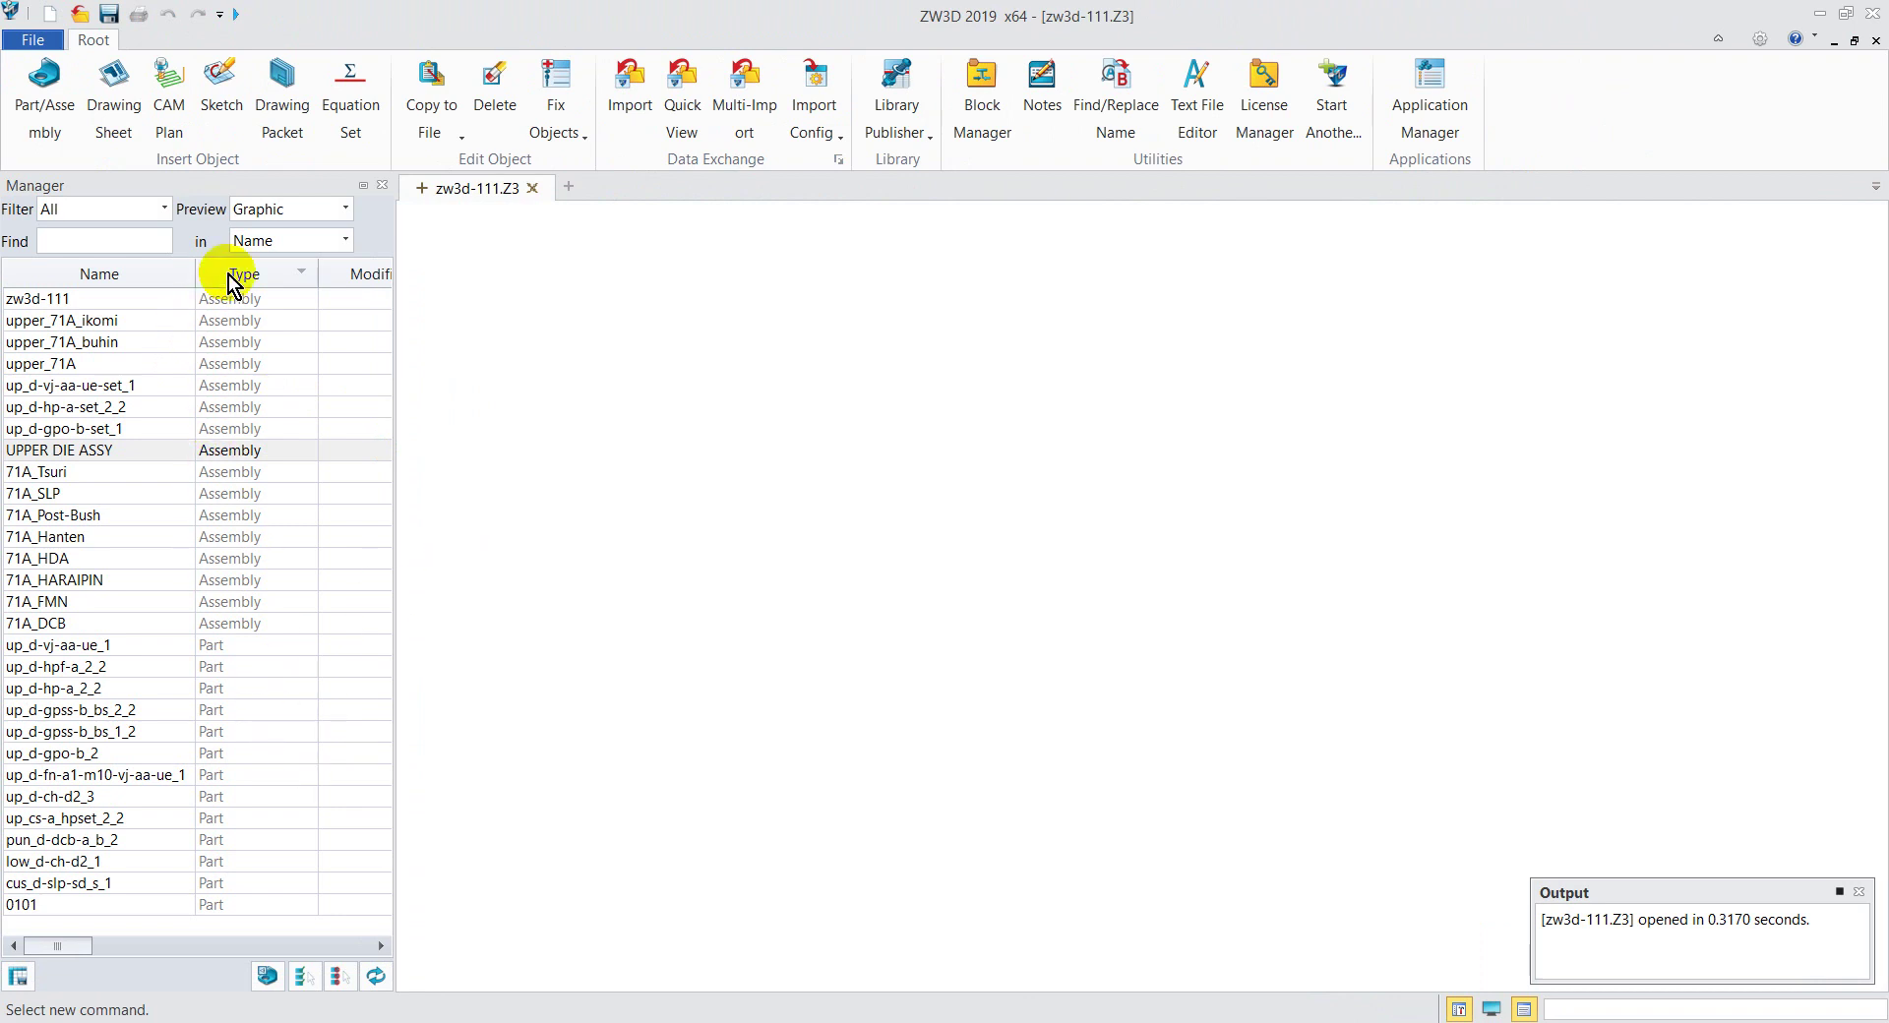
# Step: Open UPPER DIE ASSY from the reopened zw3d-111.Z3 to display the full upper die
pyautogui.doubleClick(105, 450)
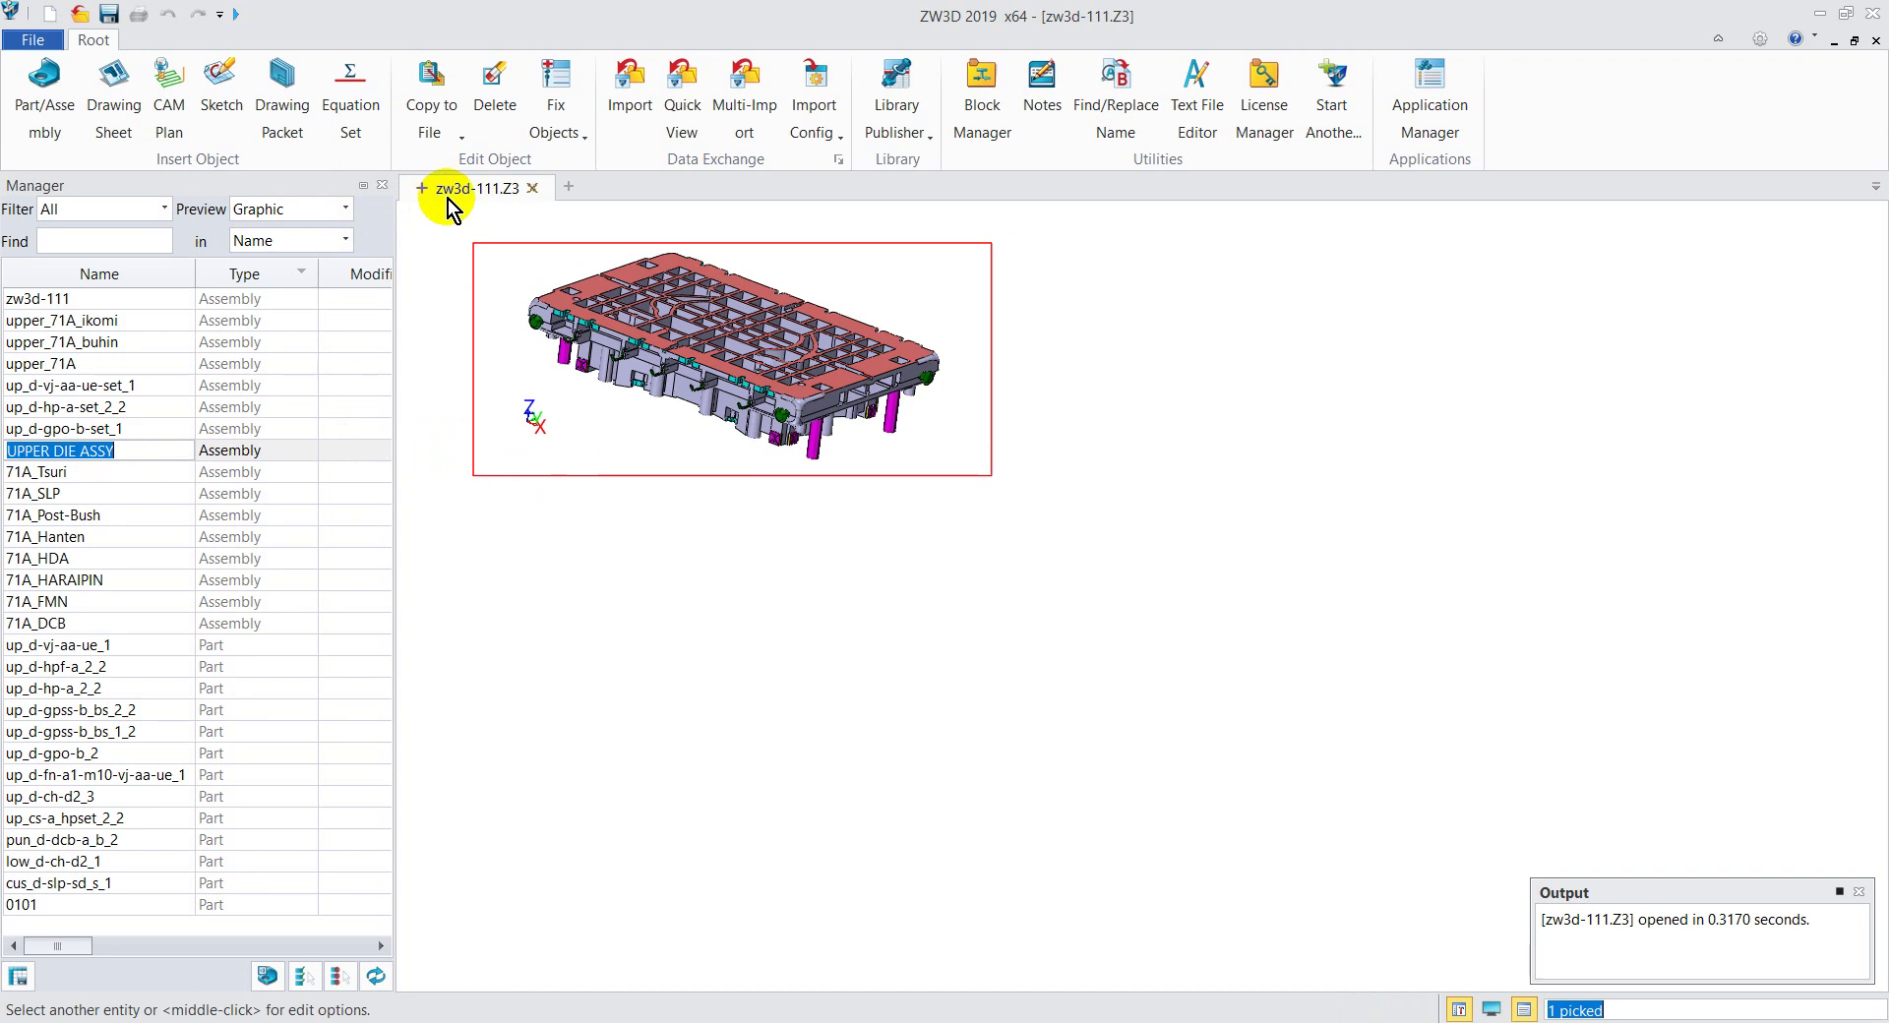
pyautogui.click(72, 493)
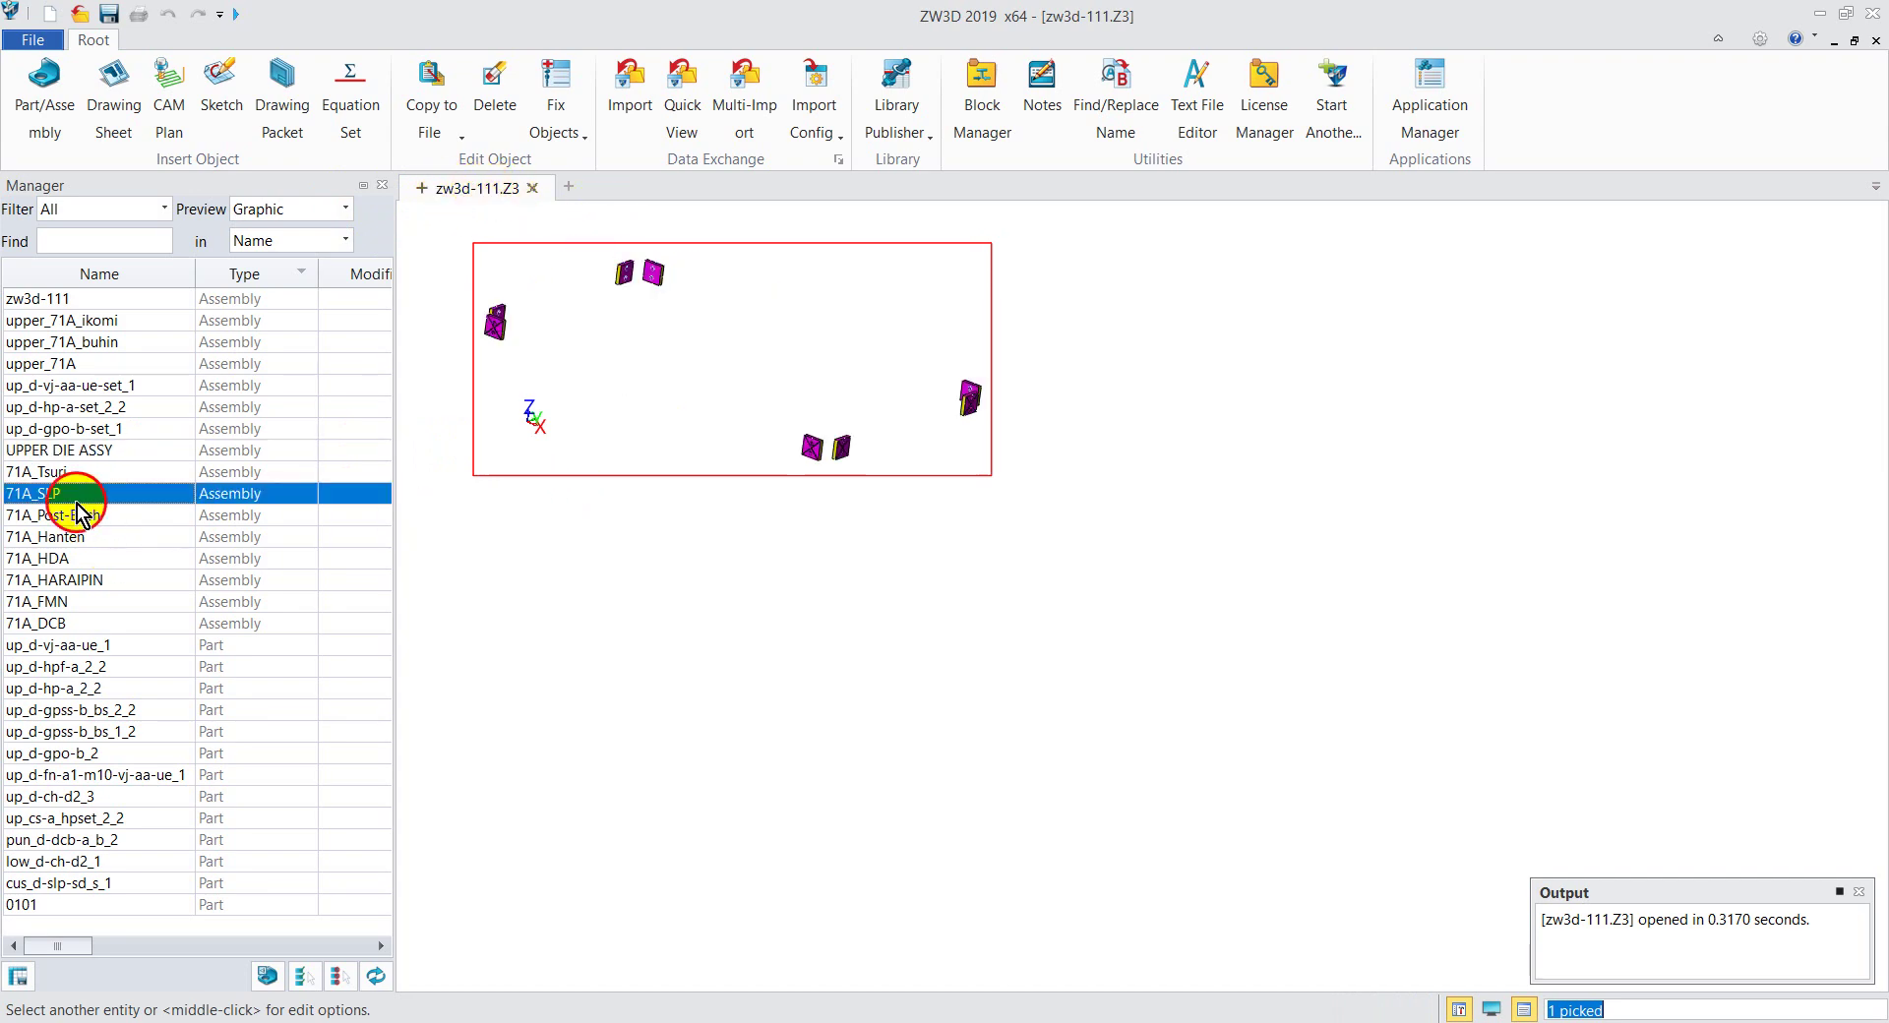
pyautogui.doubleClick(90, 453)
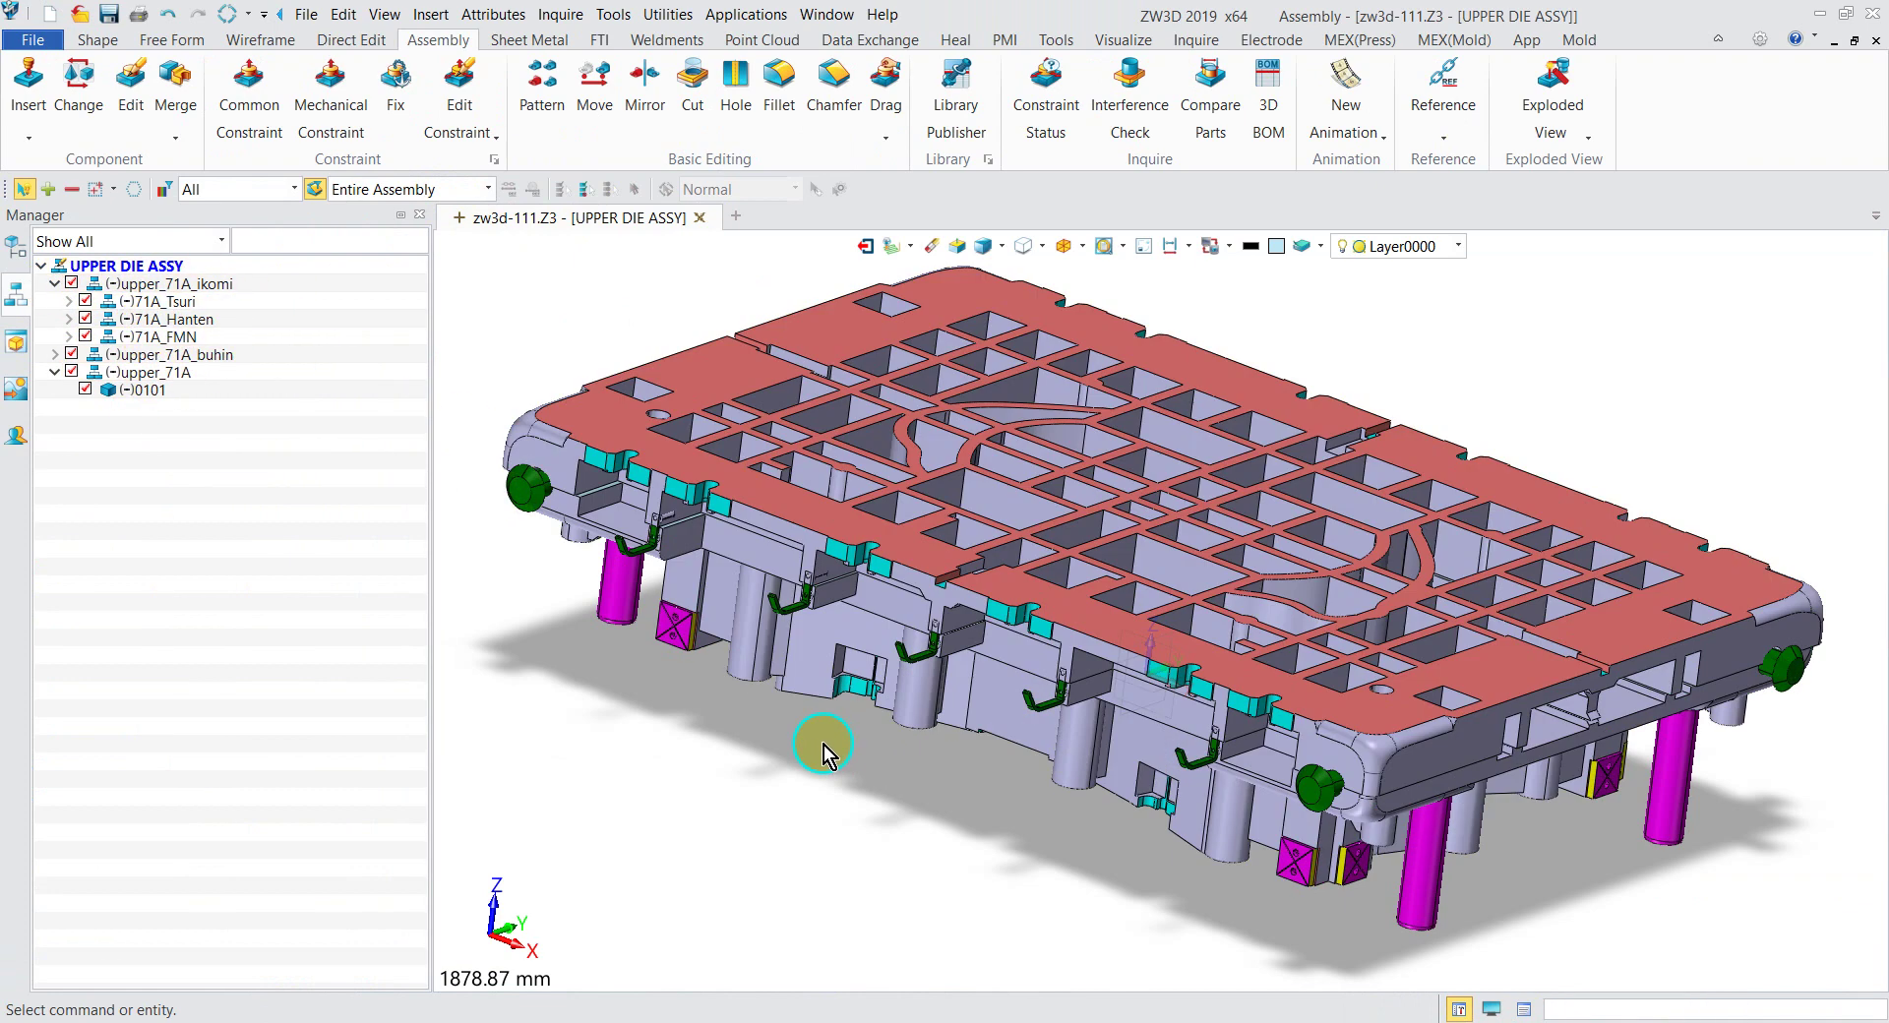
# Step: Start Insert Component on UPPER DIE ASSY to list the parts available from zw3d-111.Z3
pyautogui.moveTo(823, 746); pyautogui.dragTo(675, 656, button='middle')
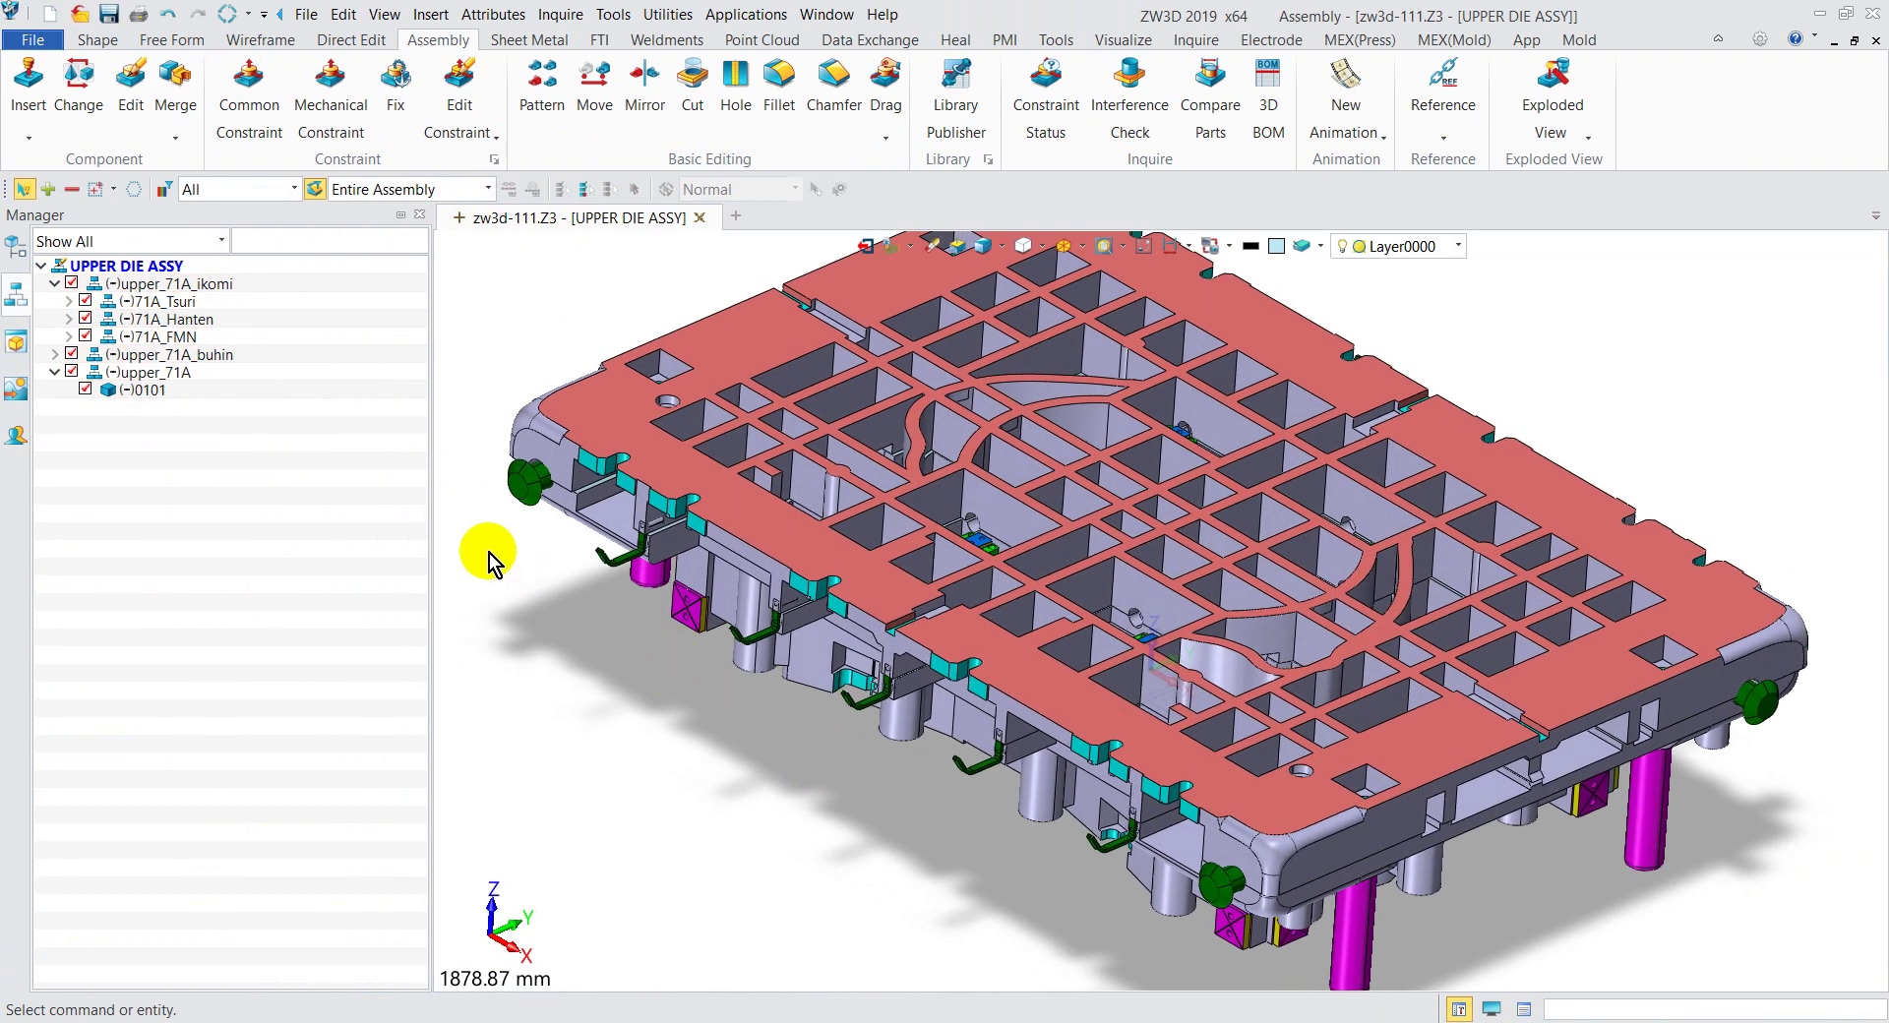
pyautogui.click(31, 138)
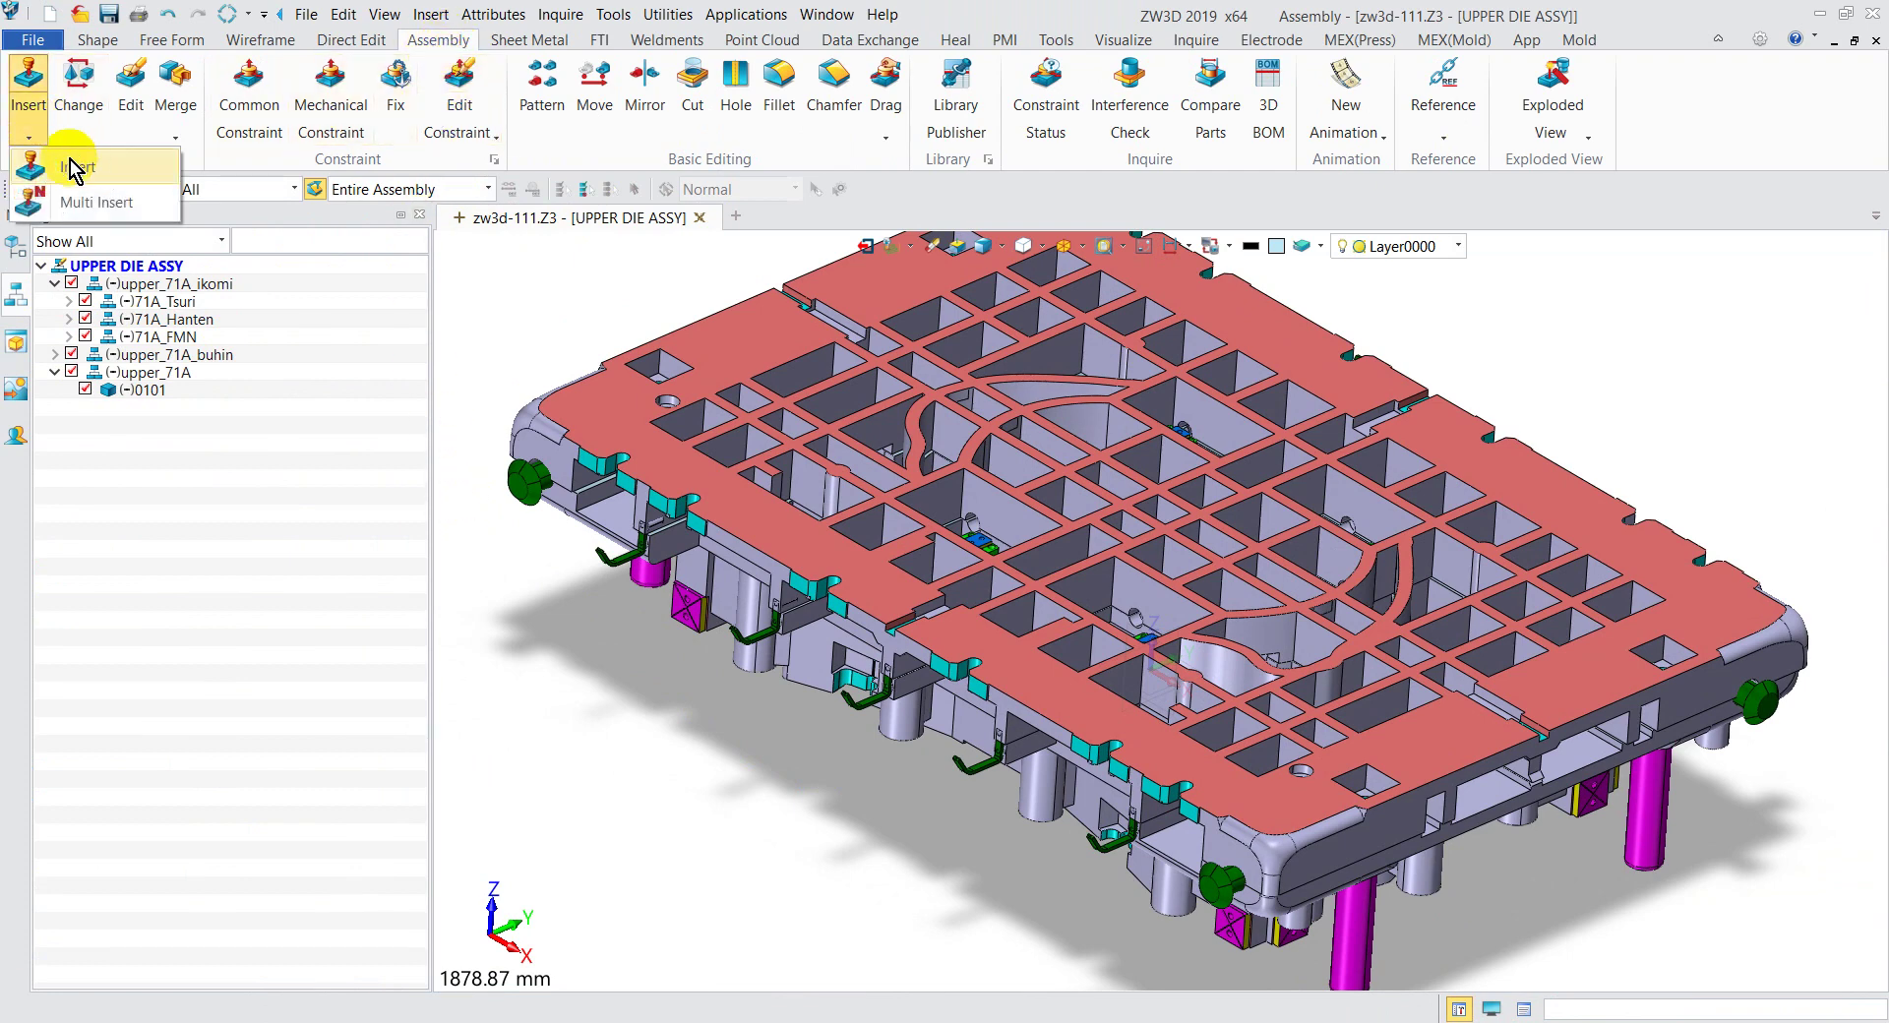
pyautogui.rightClick(594, 313)
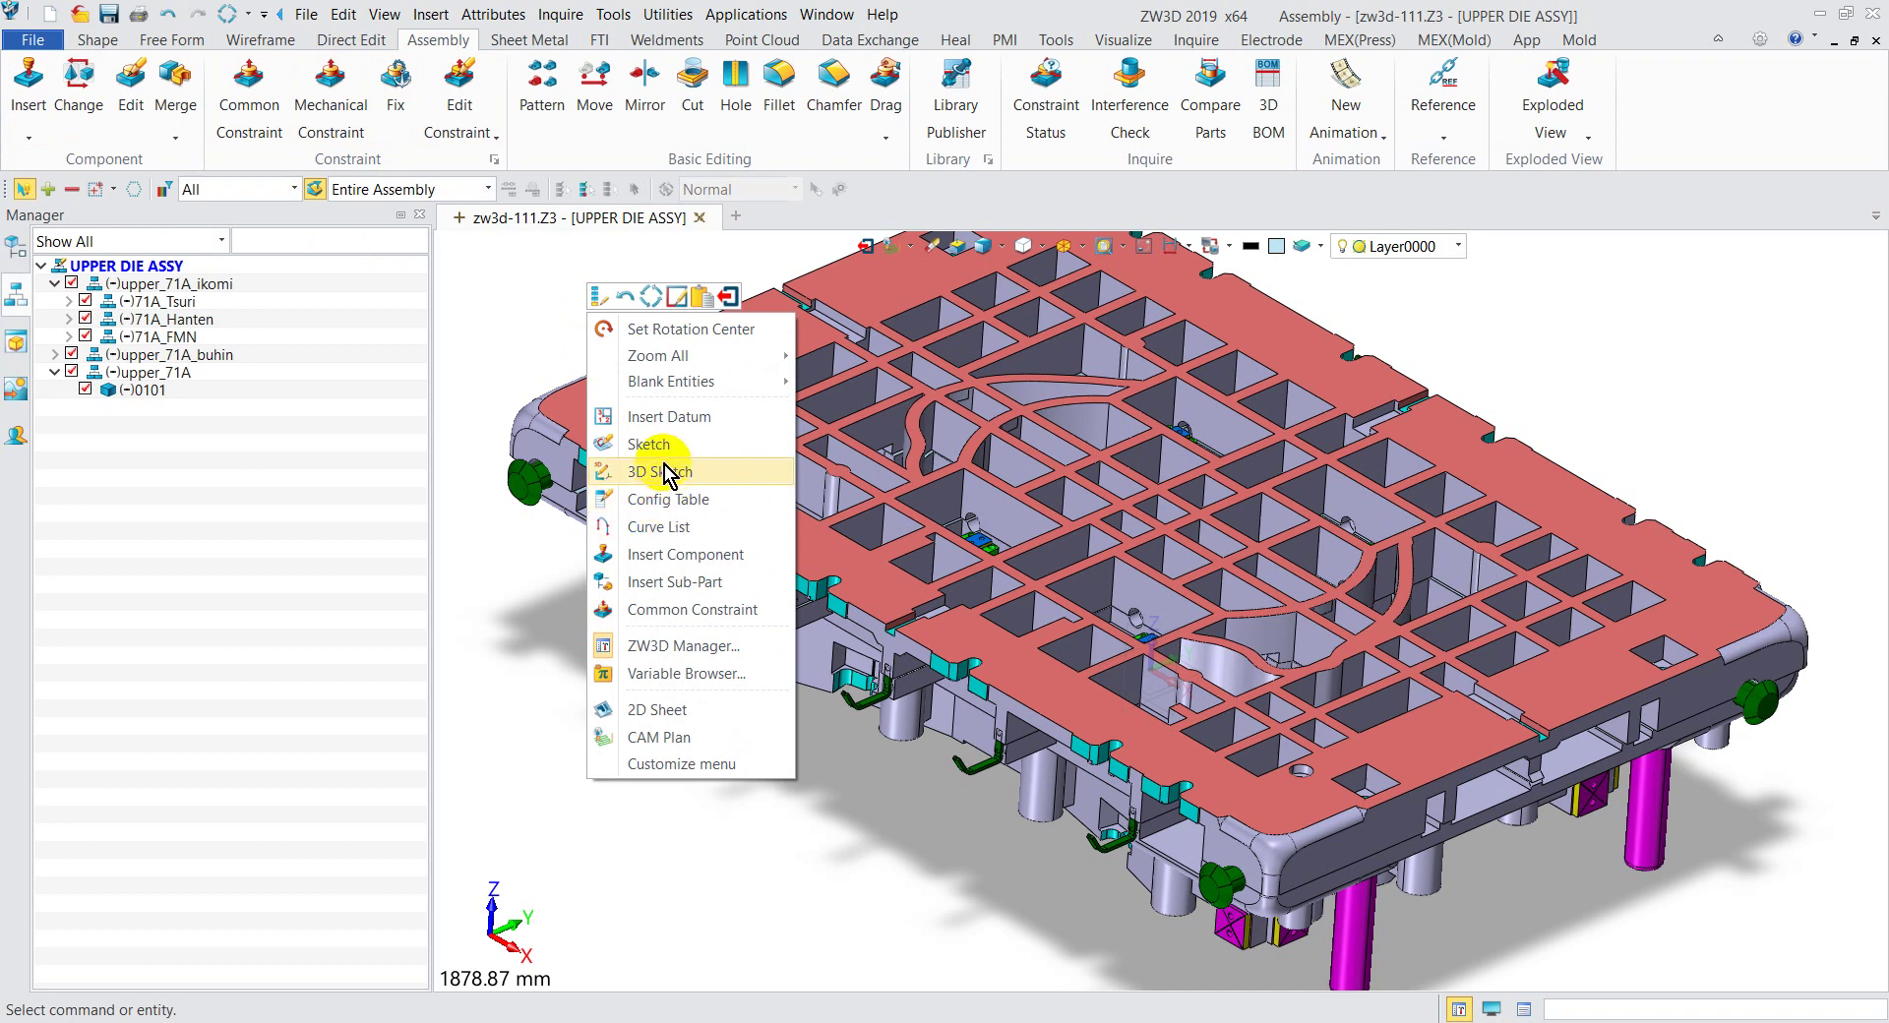
pyautogui.click(686, 555)
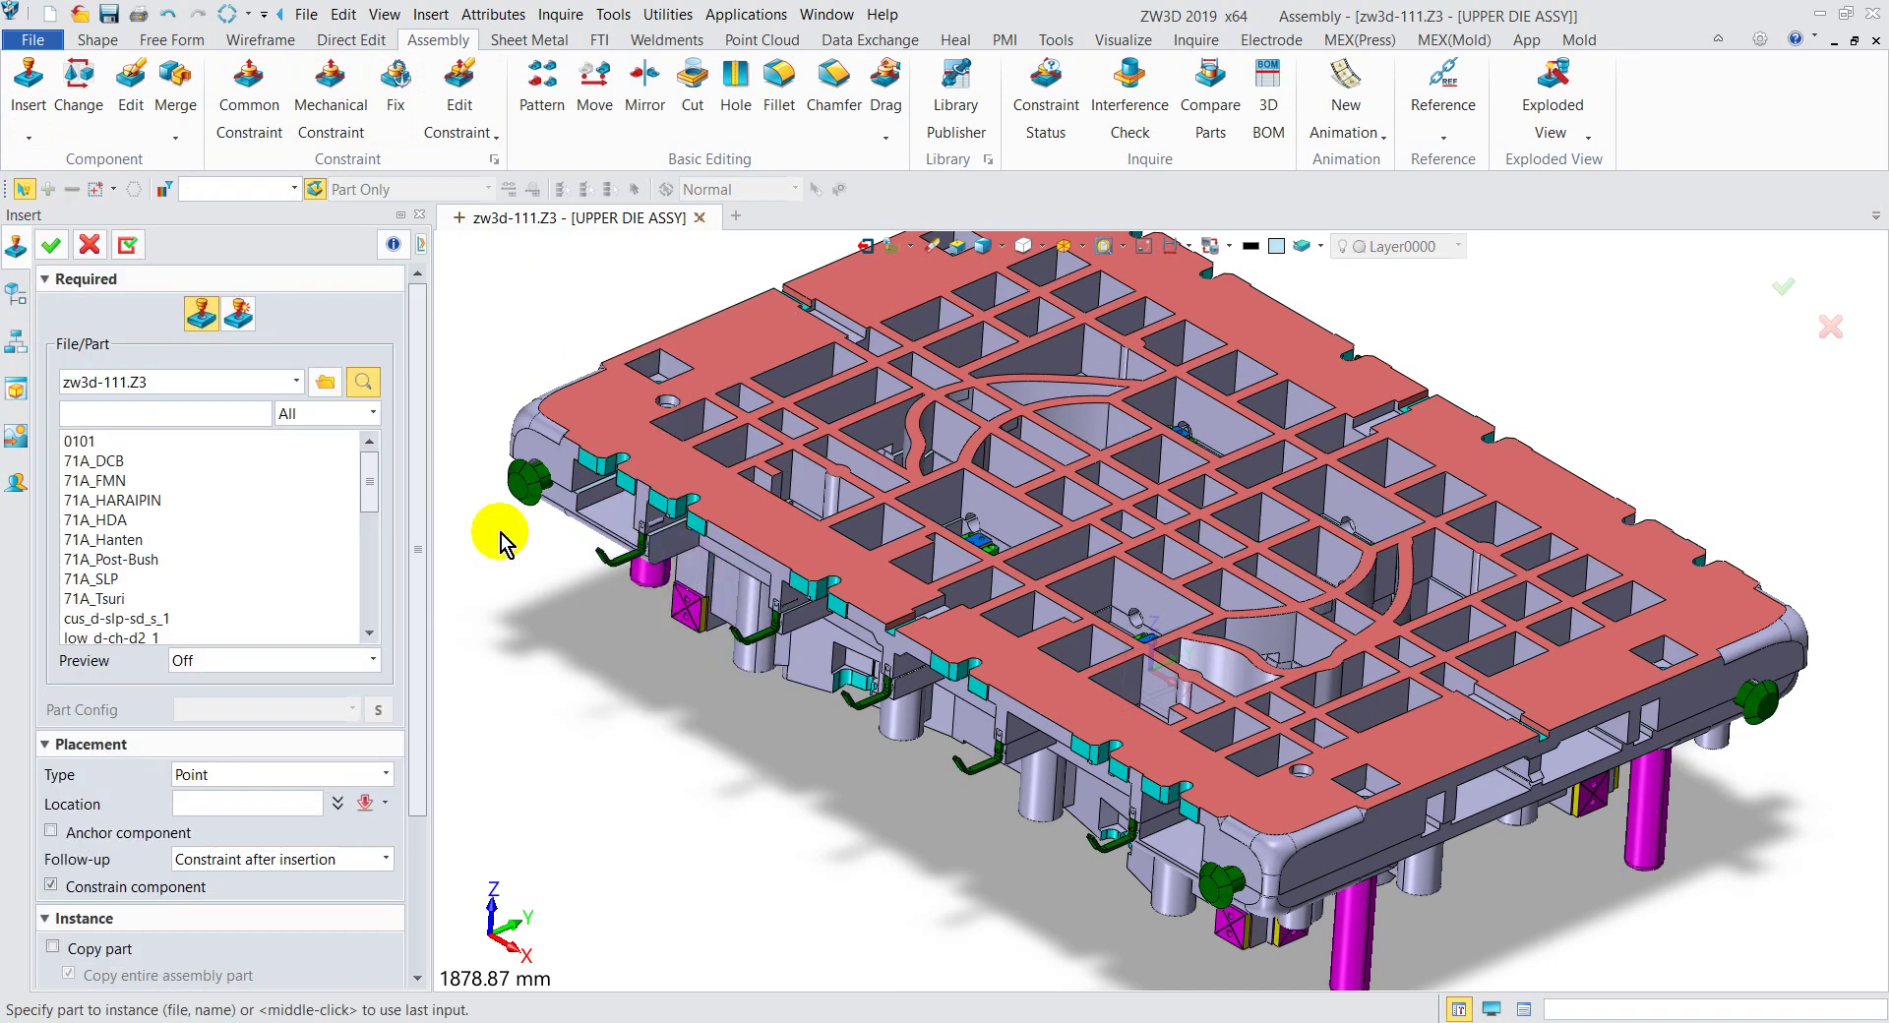